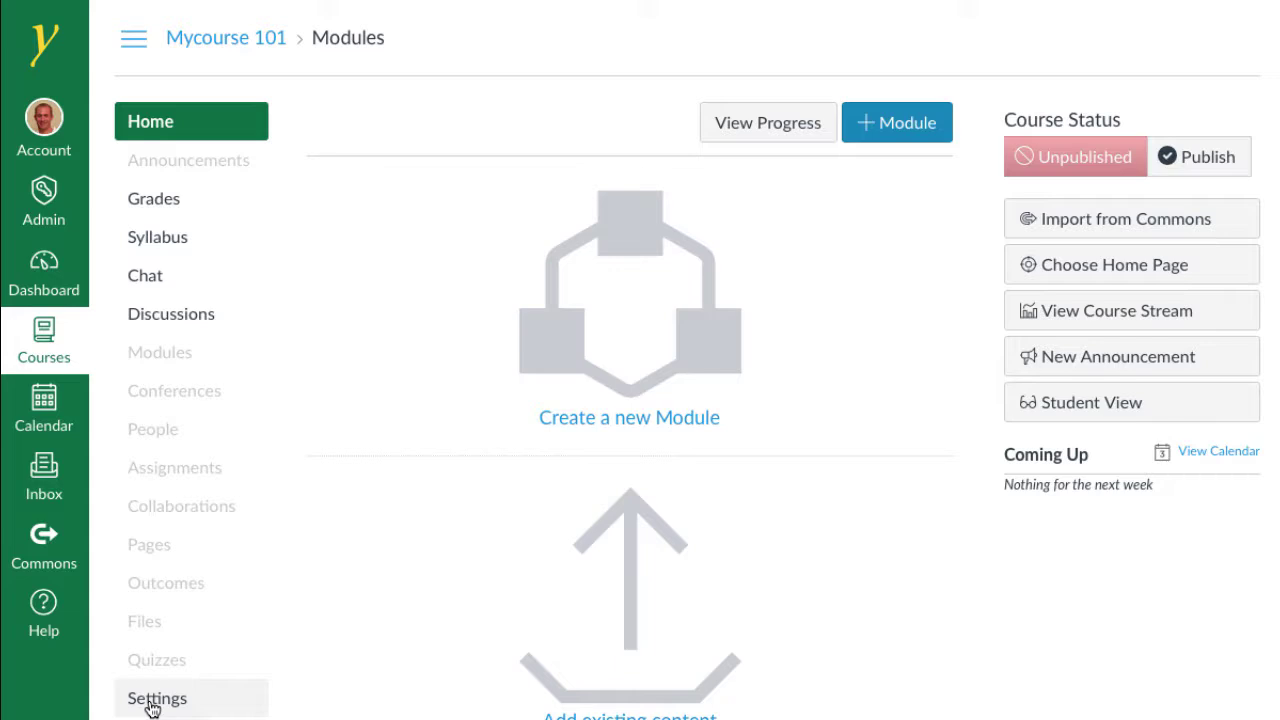
# In the course settings, hide Discussions and Chat from the students' course navigation and save the new arrangement
pyautogui.click(152, 706)
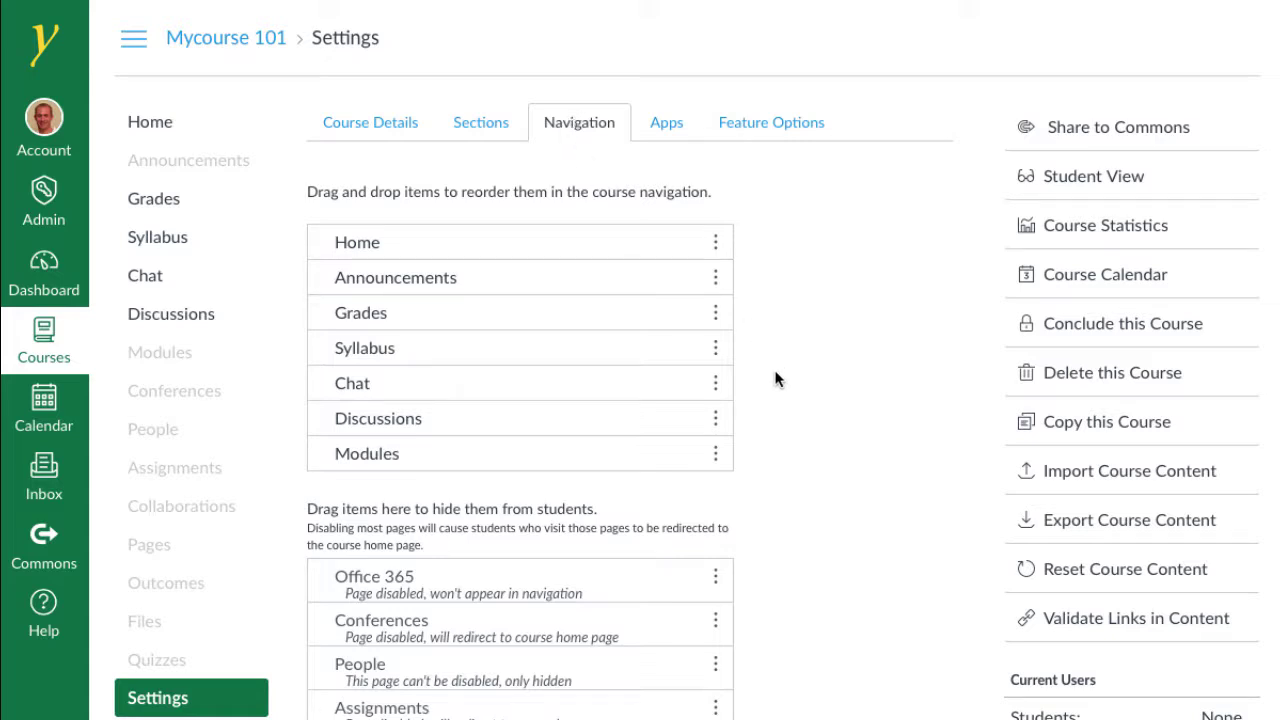
pyautogui.scroll(-2, 775, 378)
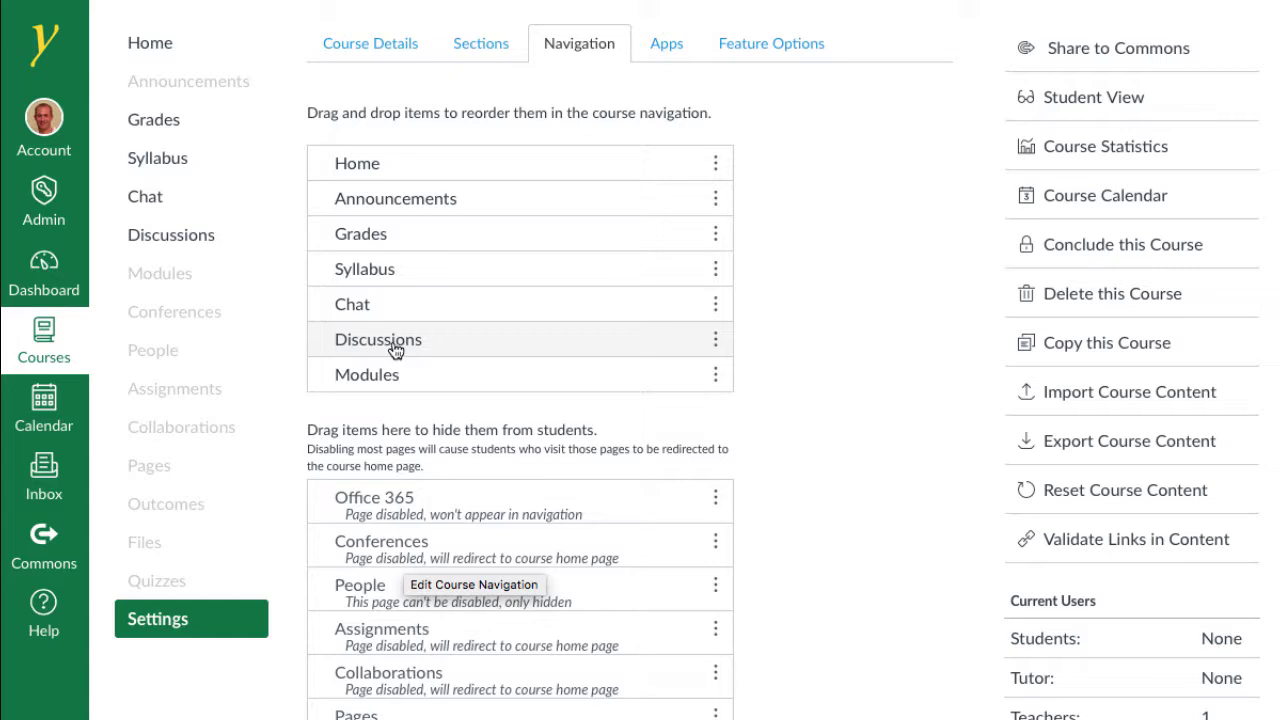
pyautogui.moveTo(394, 345); pyautogui.dragTo(409, 515)
pyautogui.moveTo(426, 312); pyautogui.dragTo(425, 435)
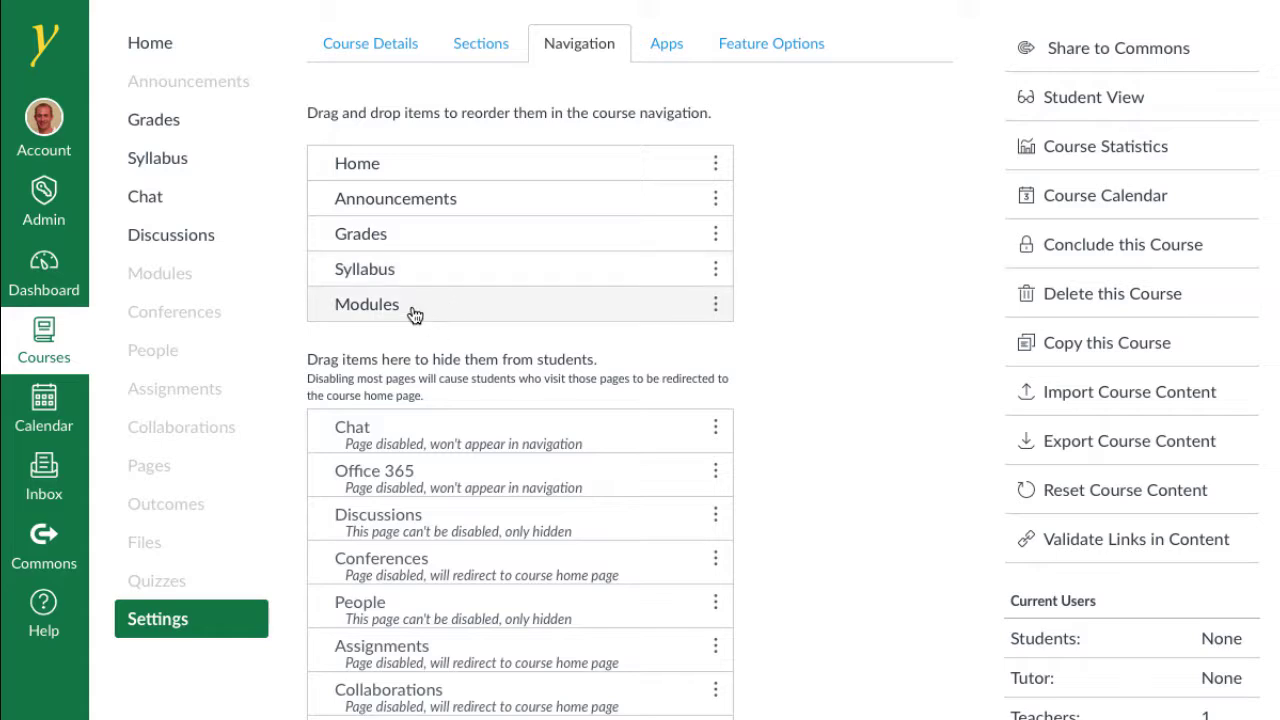
pyautogui.scroll(-8, 411, 310)
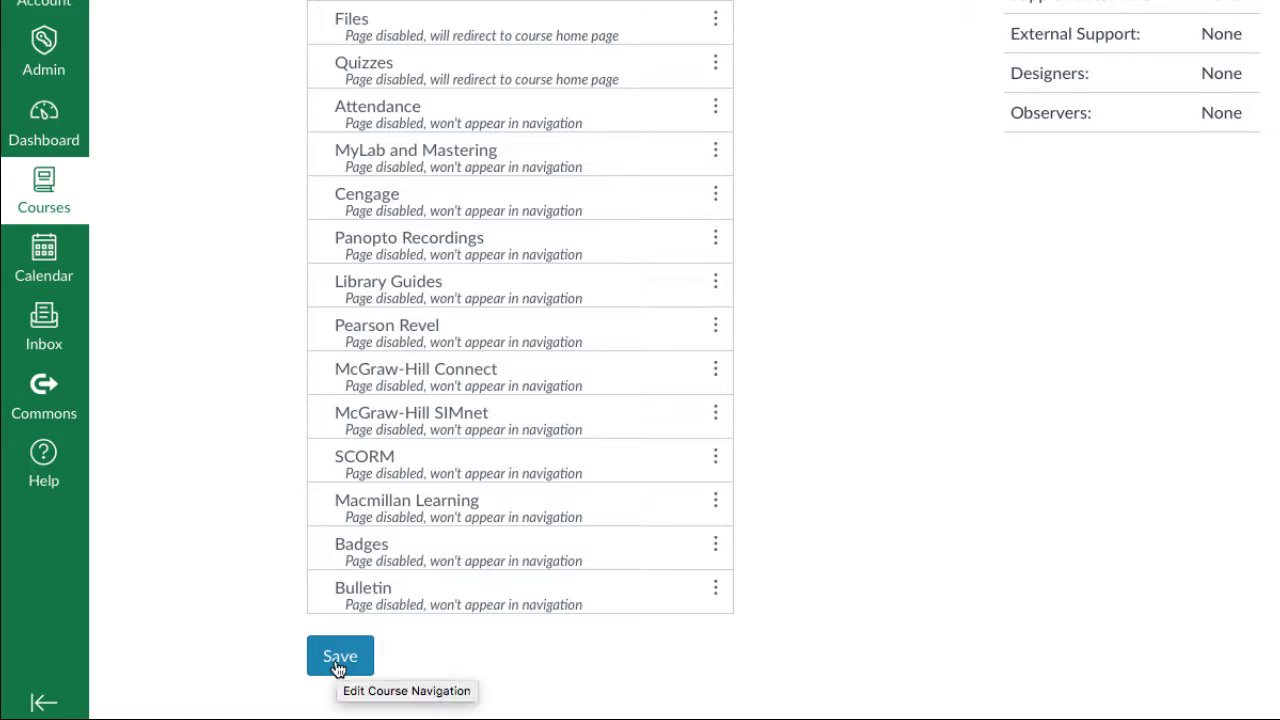
pyautogui.click(338, 667)
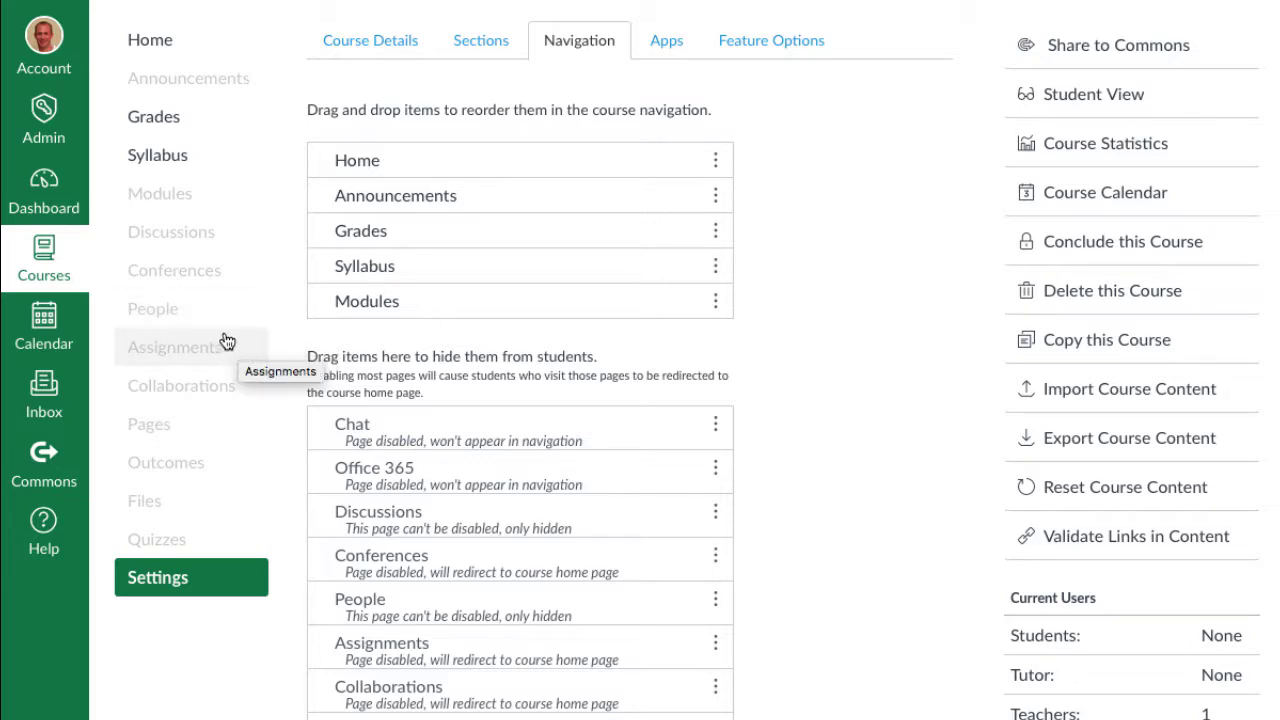
# Create a new course page and title it "Home Page"
pyautogui.click(141, 428)
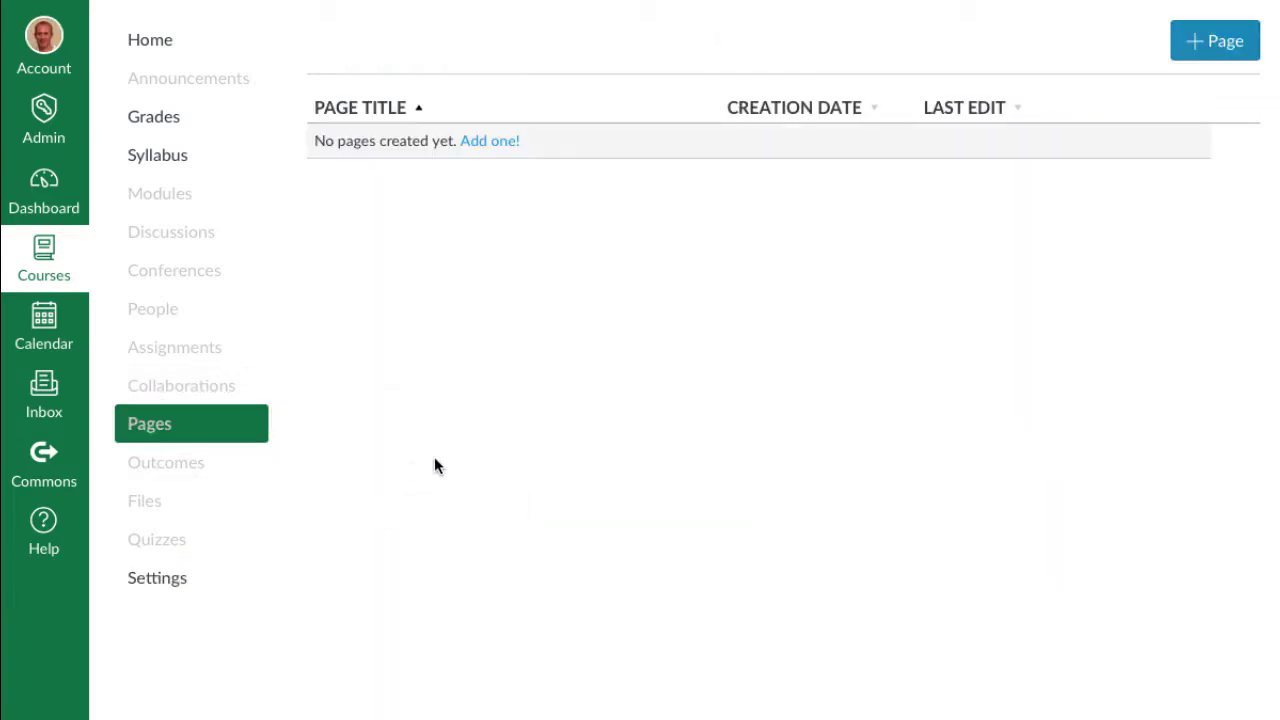
pyautogui.click(1225, 43)
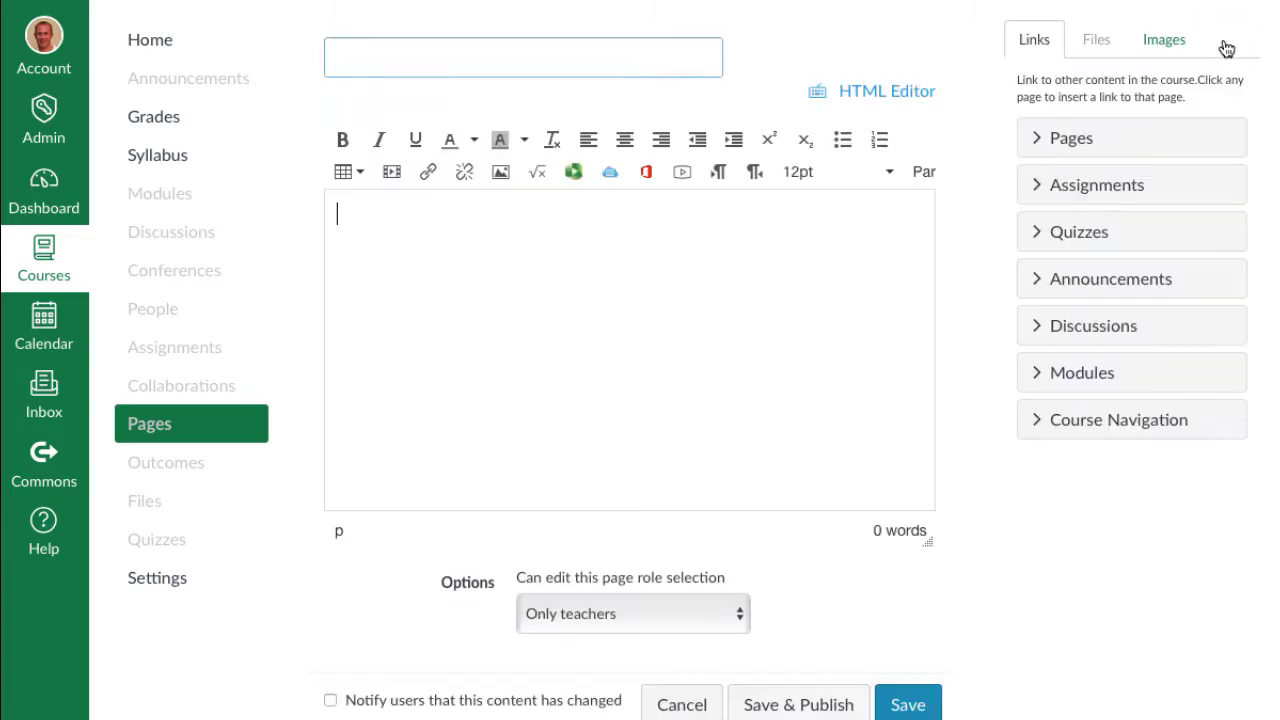
pyautogui.click(643, 52)
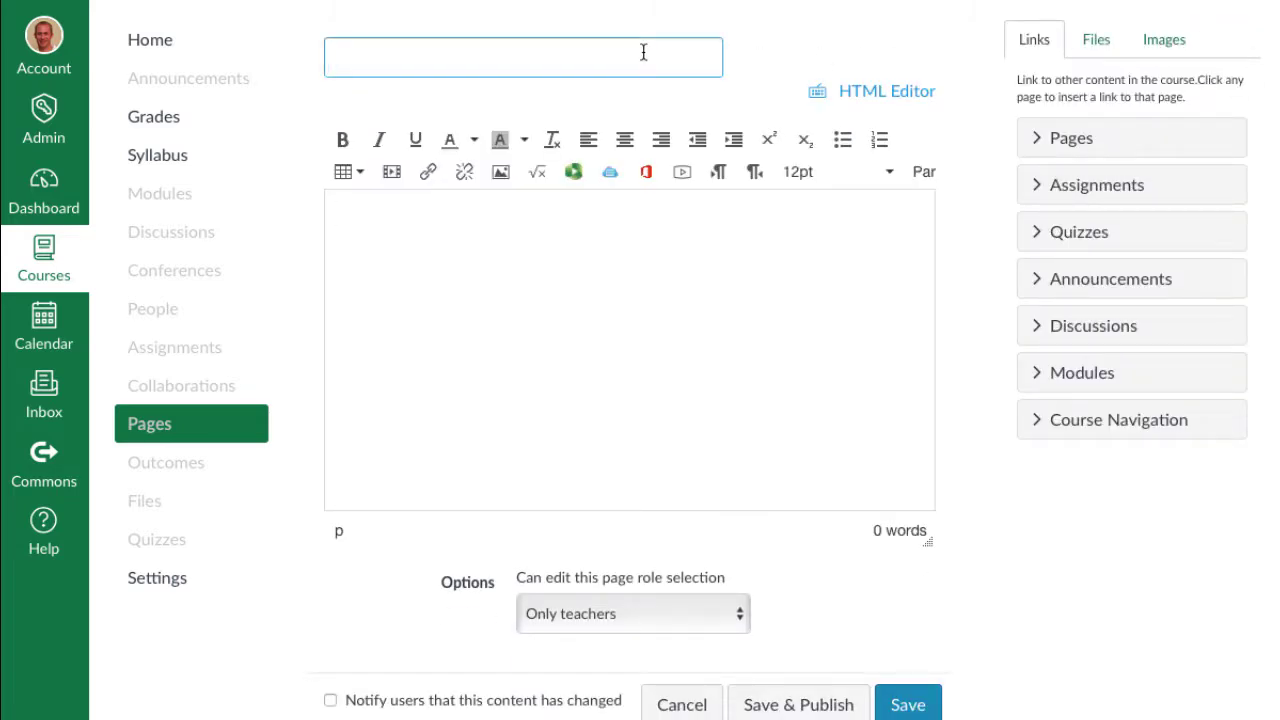
pyautogui.write('Home Page')
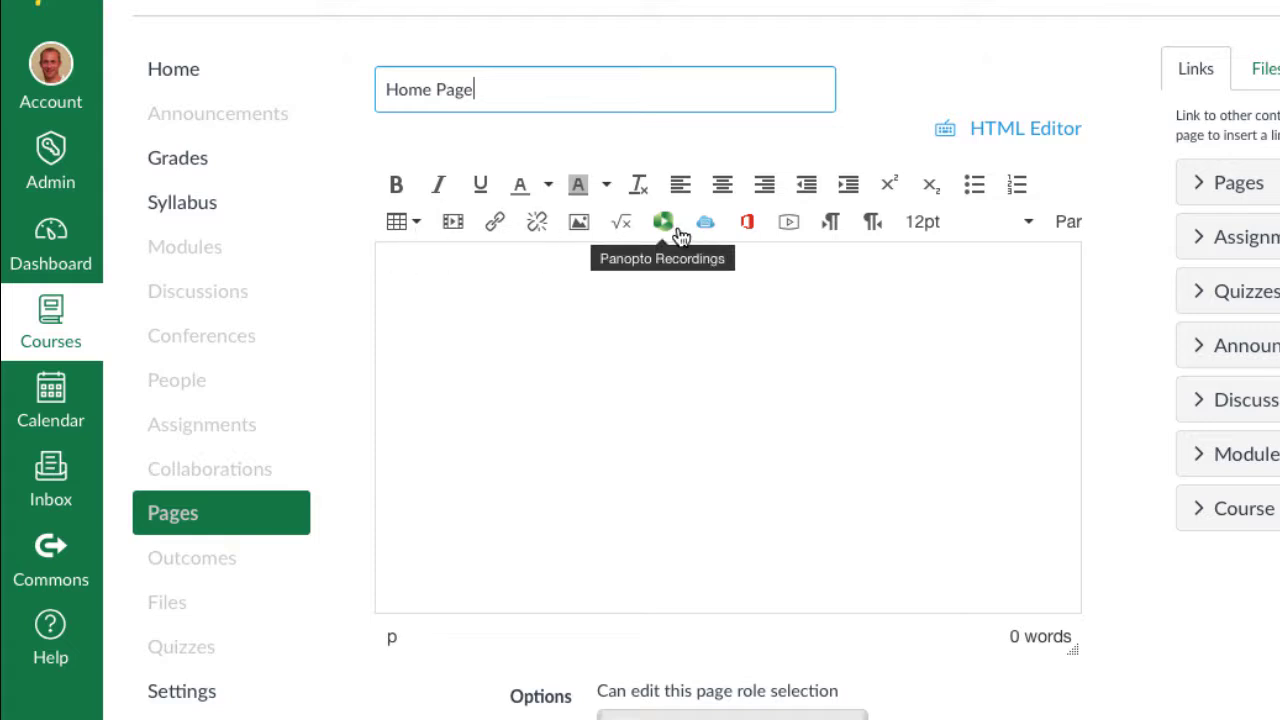
# Write "Welcome to Spanish 101" and, on a second line, "Beginning Spanish 1" in the page body
pyautogui.click(478, 293)
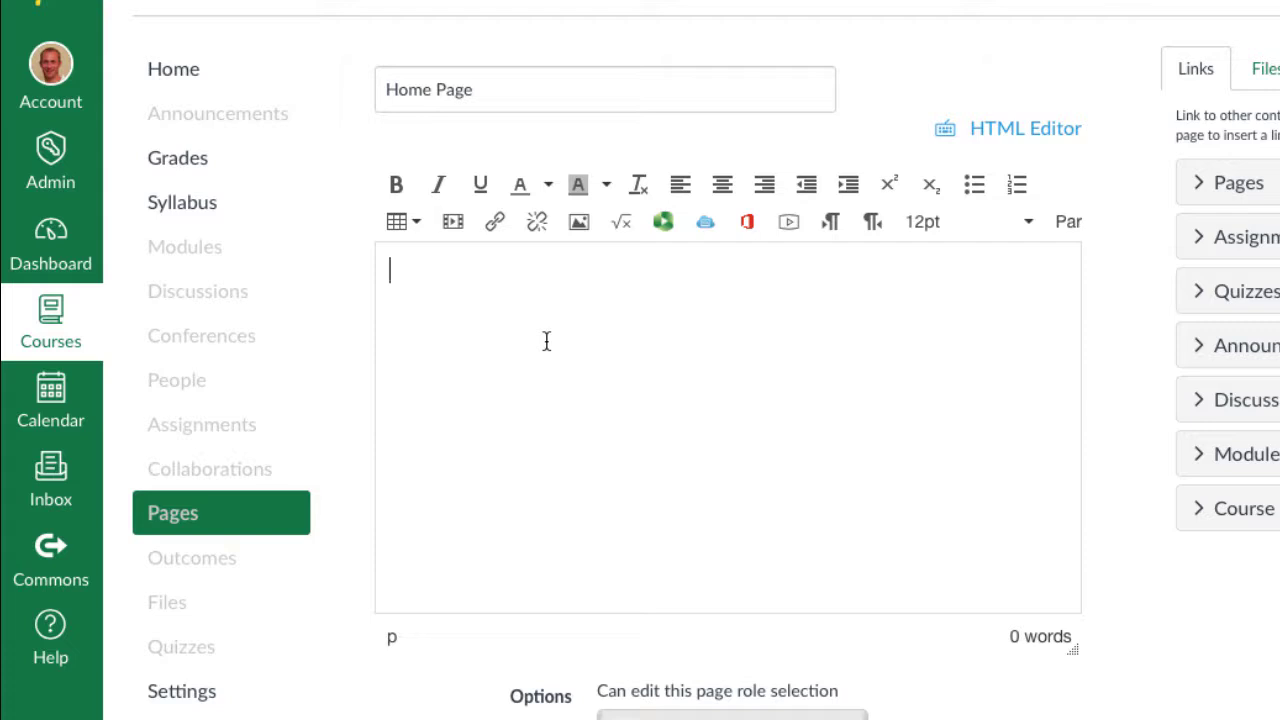
pyautogui.write('Welco')
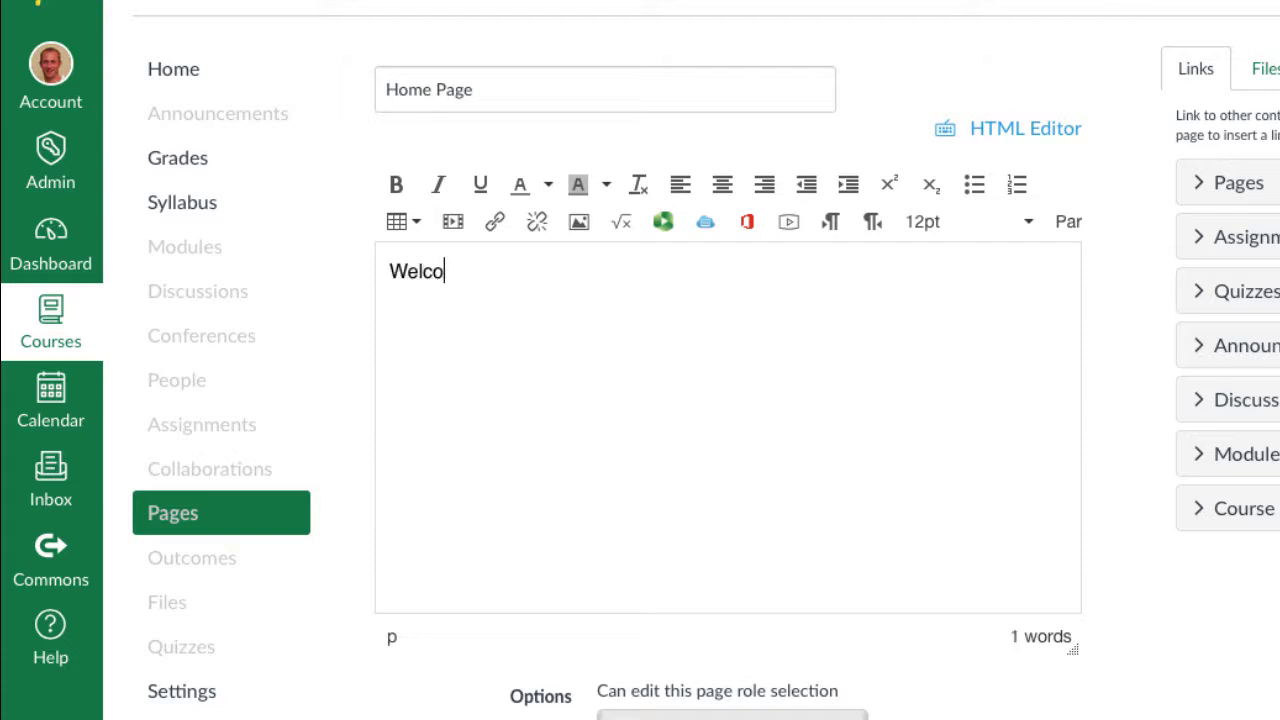
pyautogui.write('me to Spanish ')
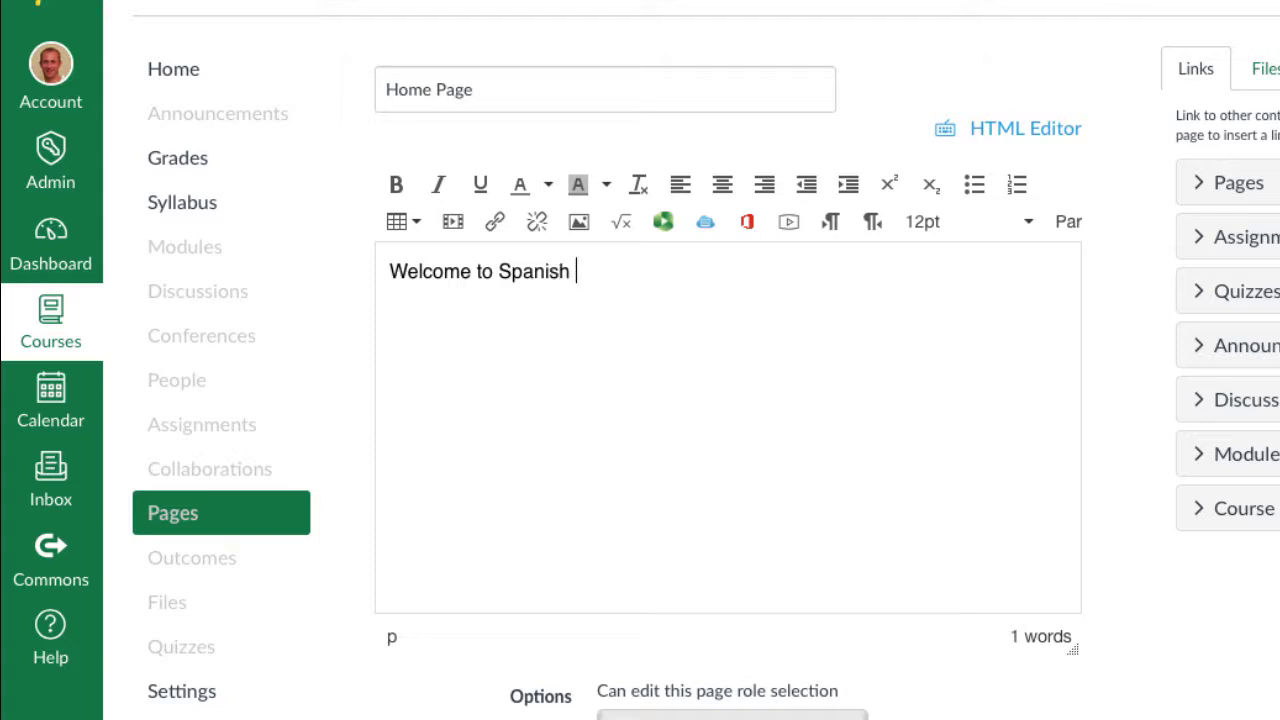
pyautogui.write('101 ')
pyautogui.write('Beginning ')
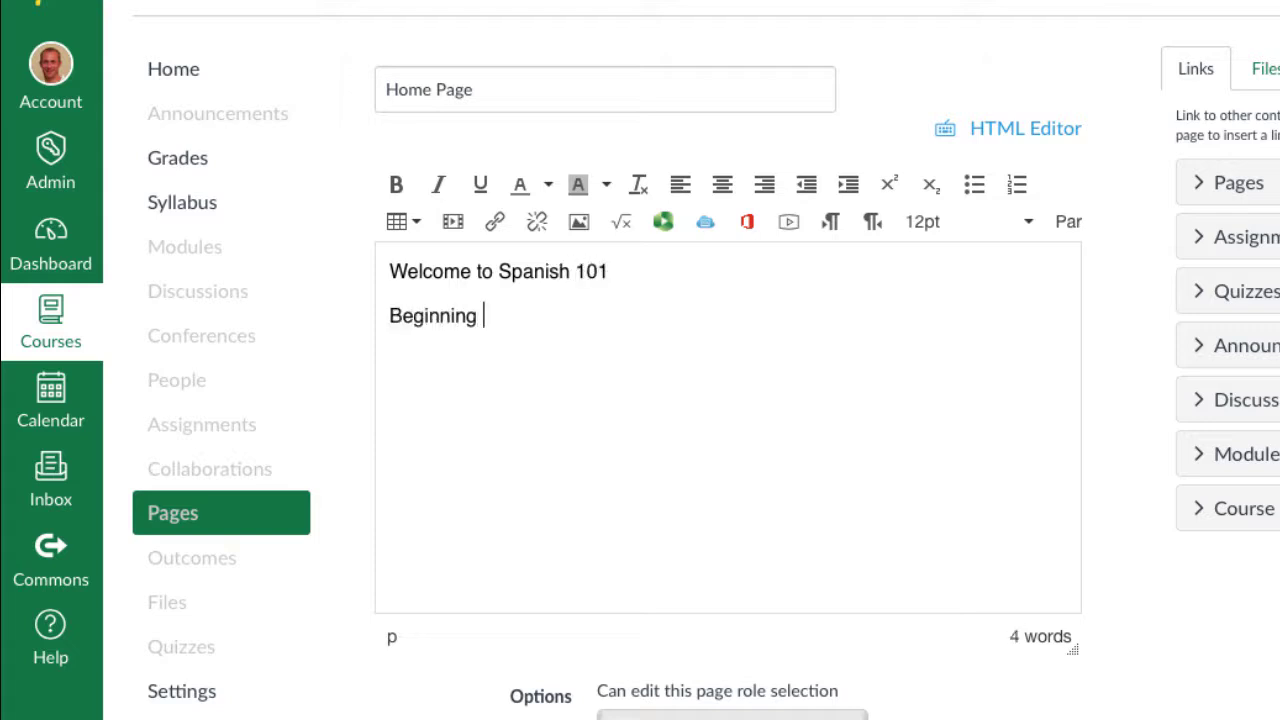
pyautogui.write('Spanish 1')
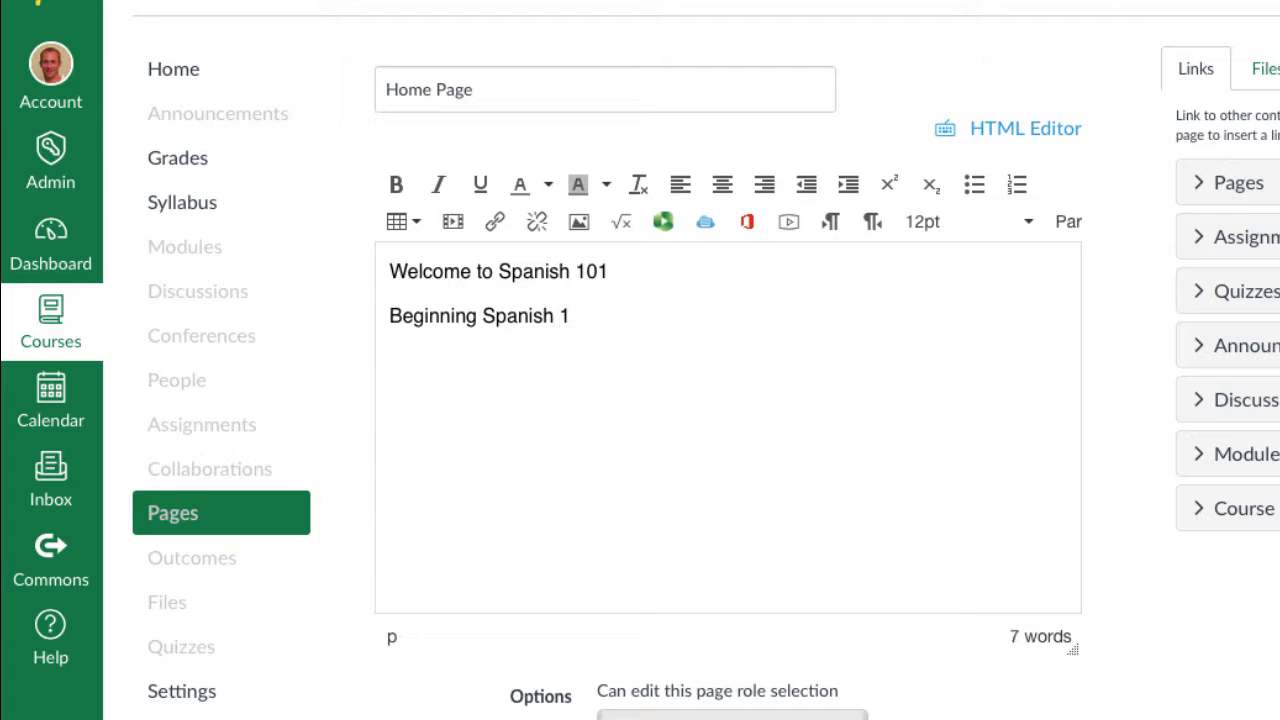
# Format both heading lines as centred, bold Header 2 text
pyautogui.moveTo(609, 323); pyautogui.dragTo(309, 251)
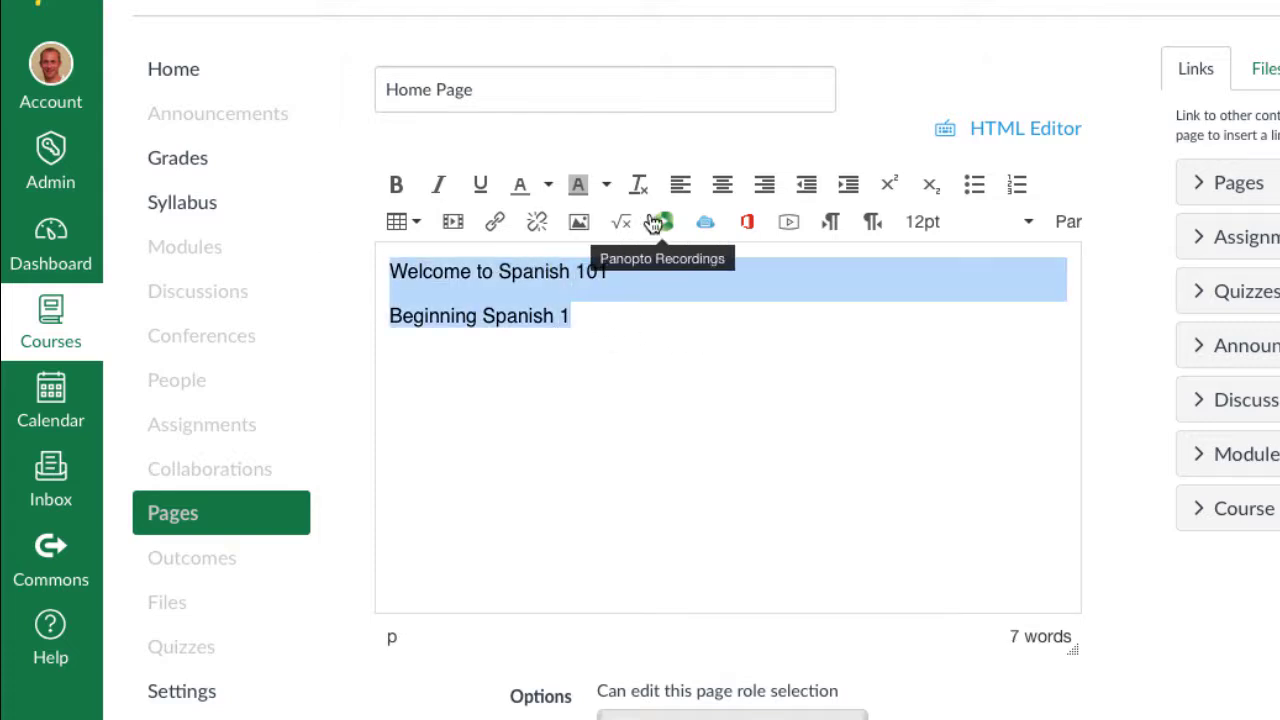
pyautogui.click(722, 184)
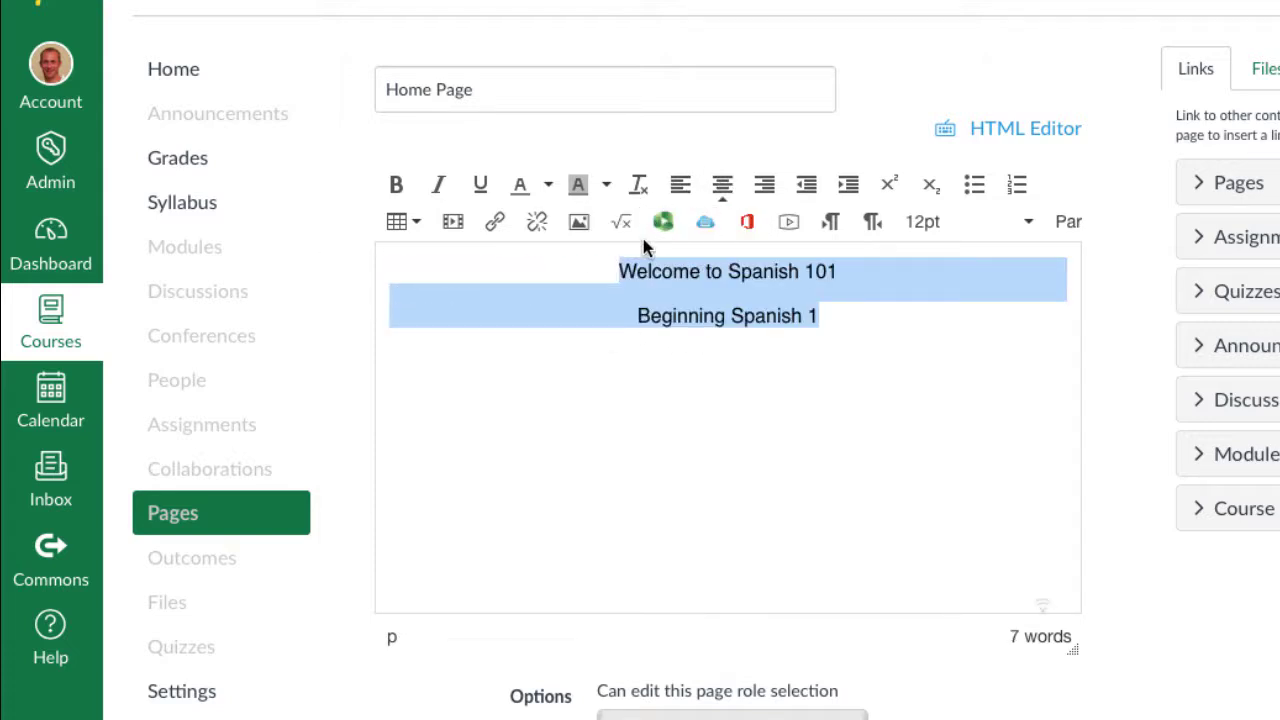
pyautogui.click(398, 186)
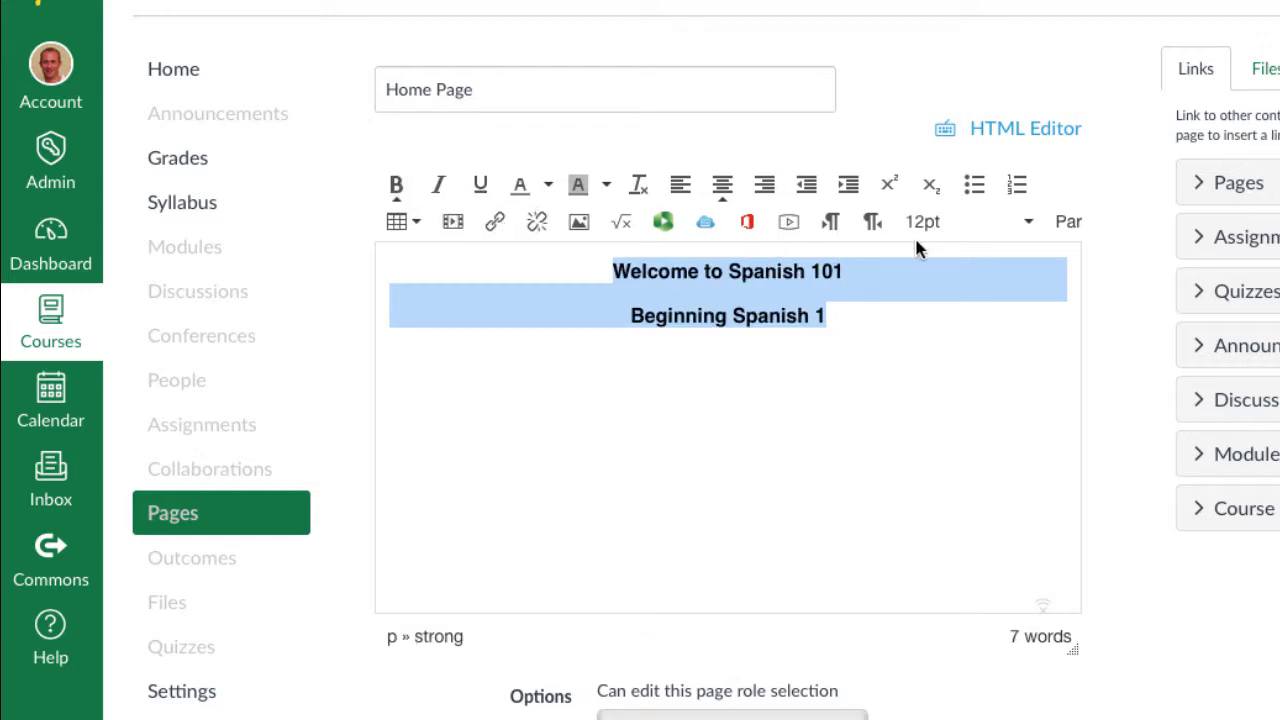
pyautogui.click(1066, 225)
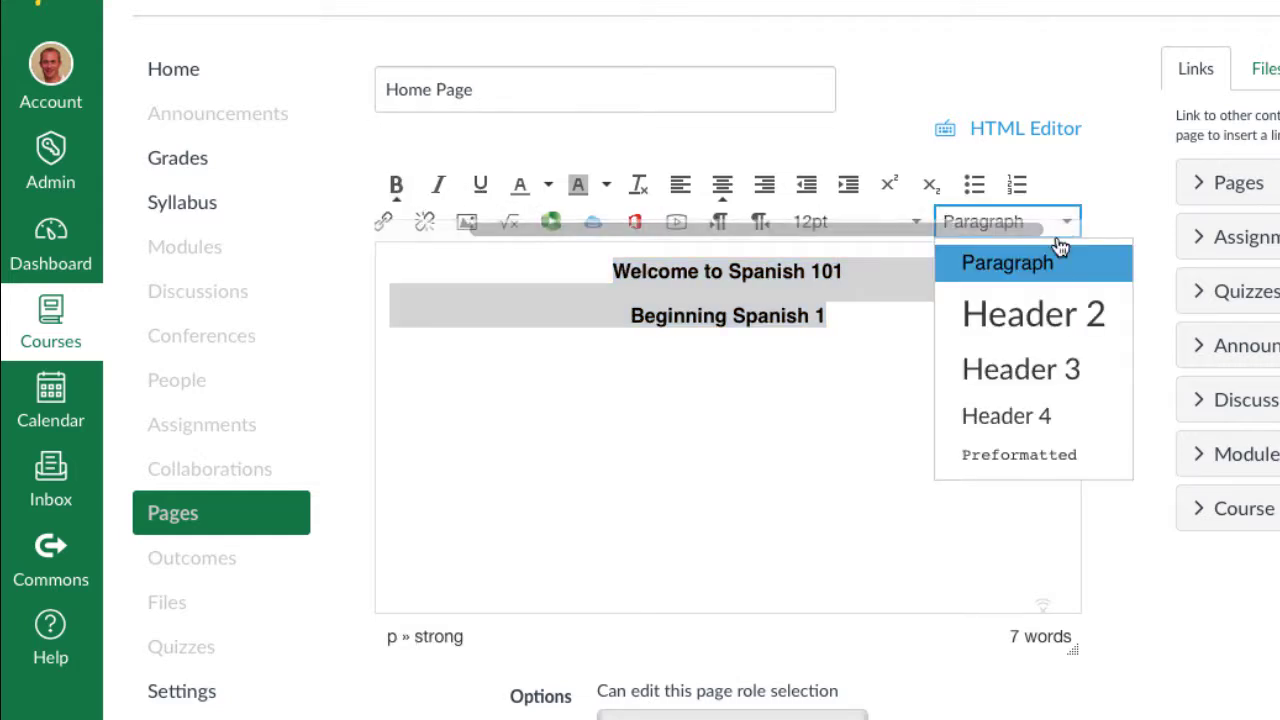
pyautogui.click(1055, 316)
pyautogui.click(734, 472)
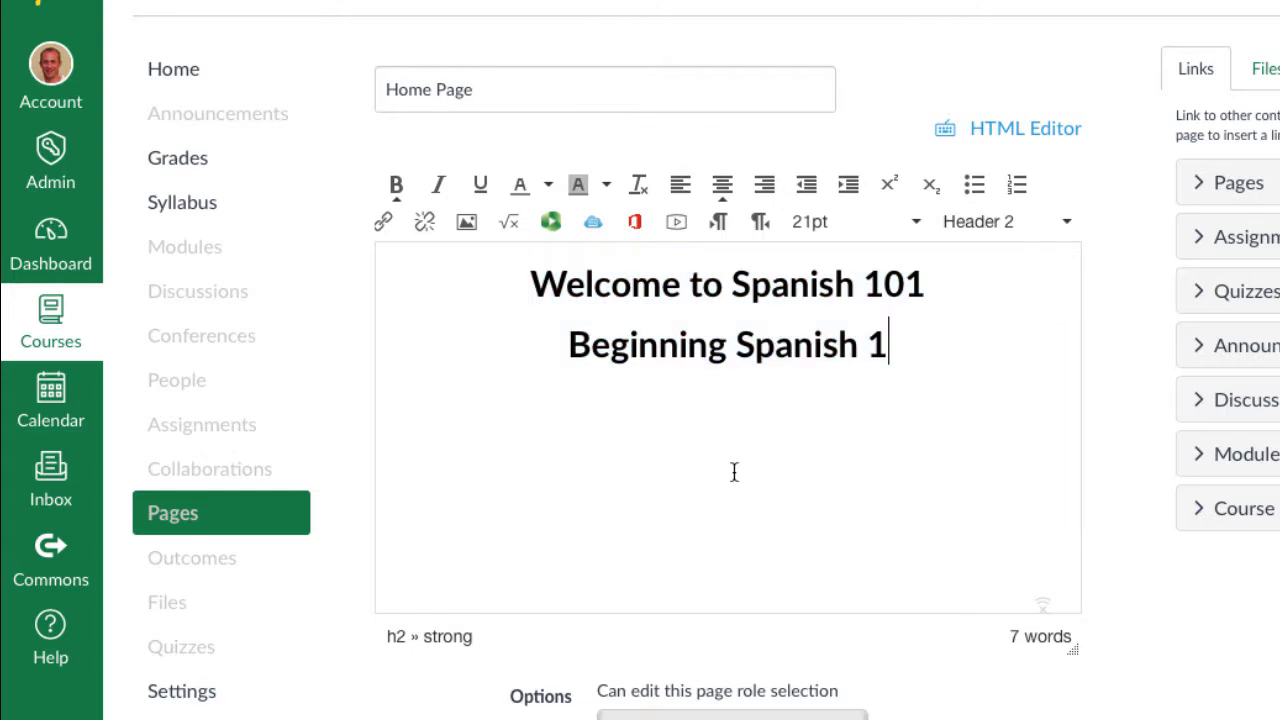
# Start a centred line below the headings and search Flickr for "Spain" images to insert there
pyautogui.press('Return')
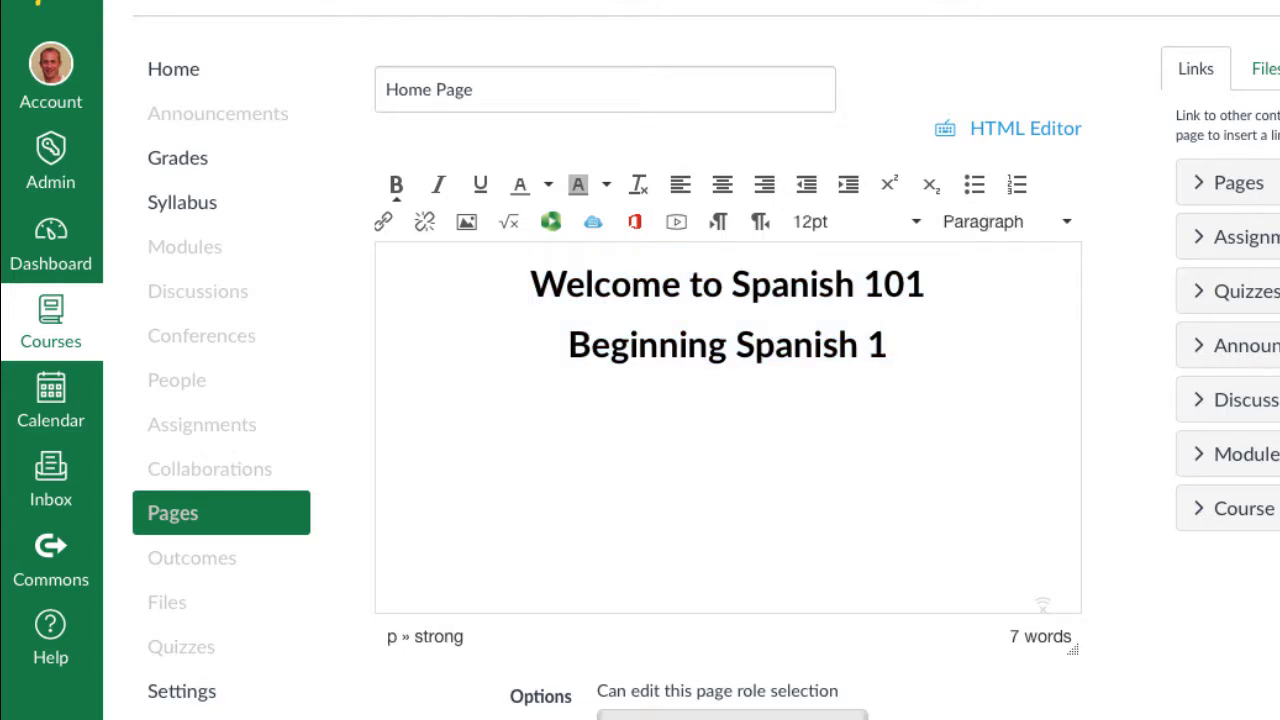
pyautogui.click(724, 188)
pyautogui.click(467, 224)
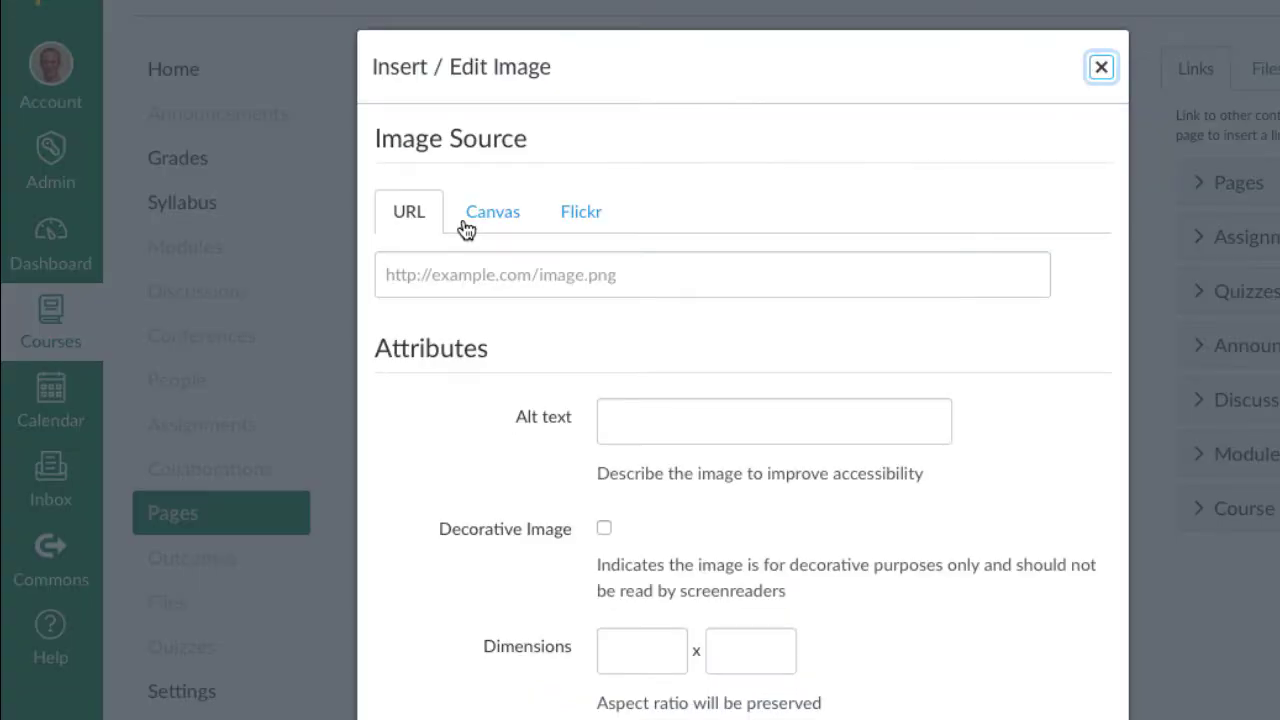
pyautogui.click(585, 222)
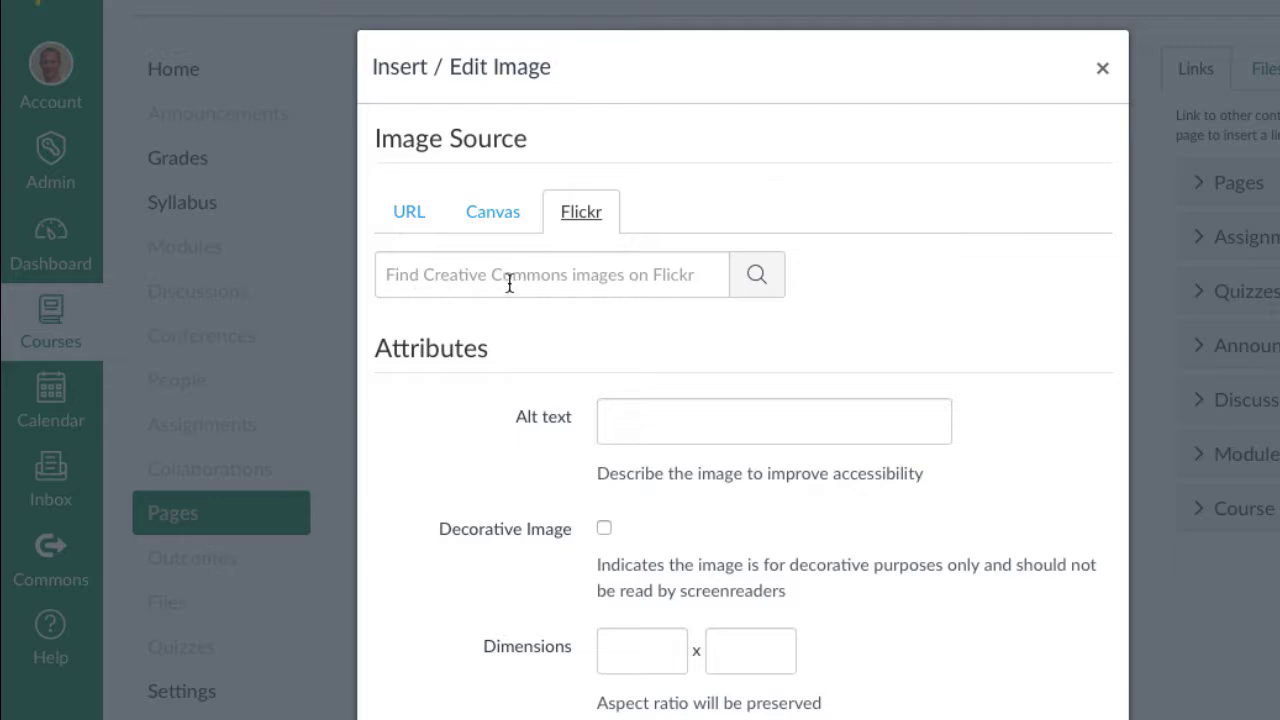
pyautogui.click(465, 278)
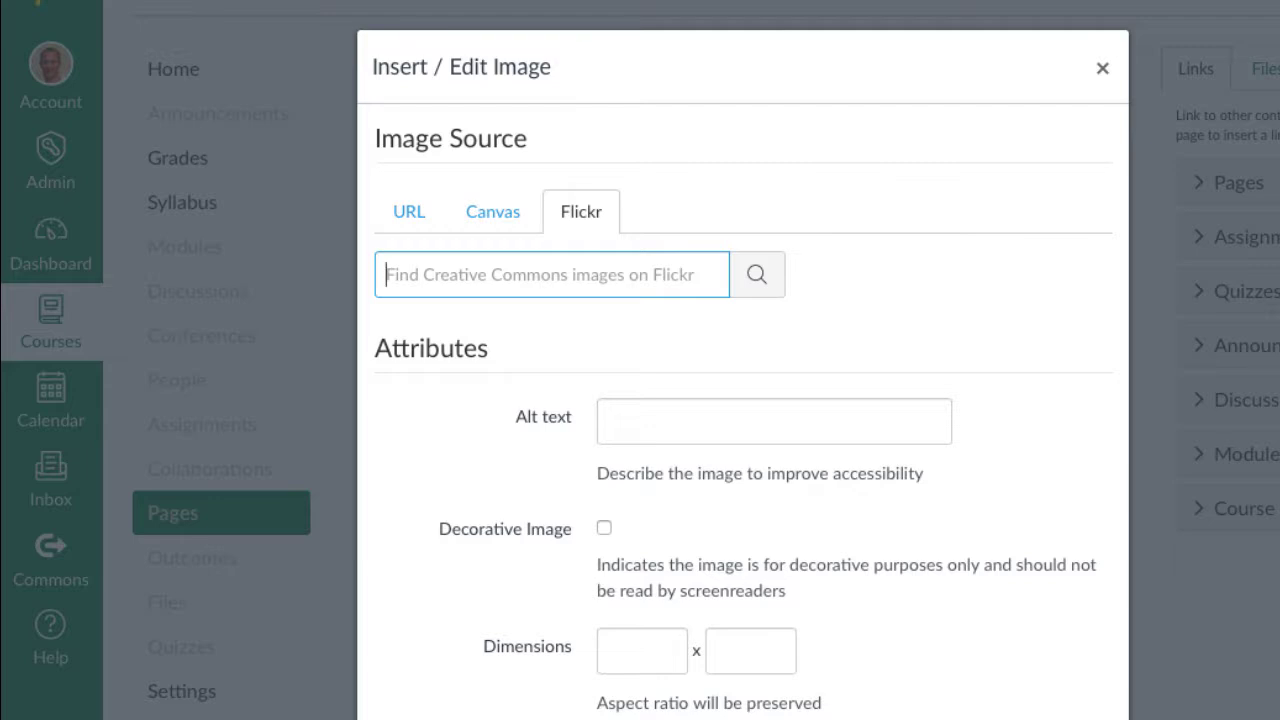
pyautogui.write('Spain')
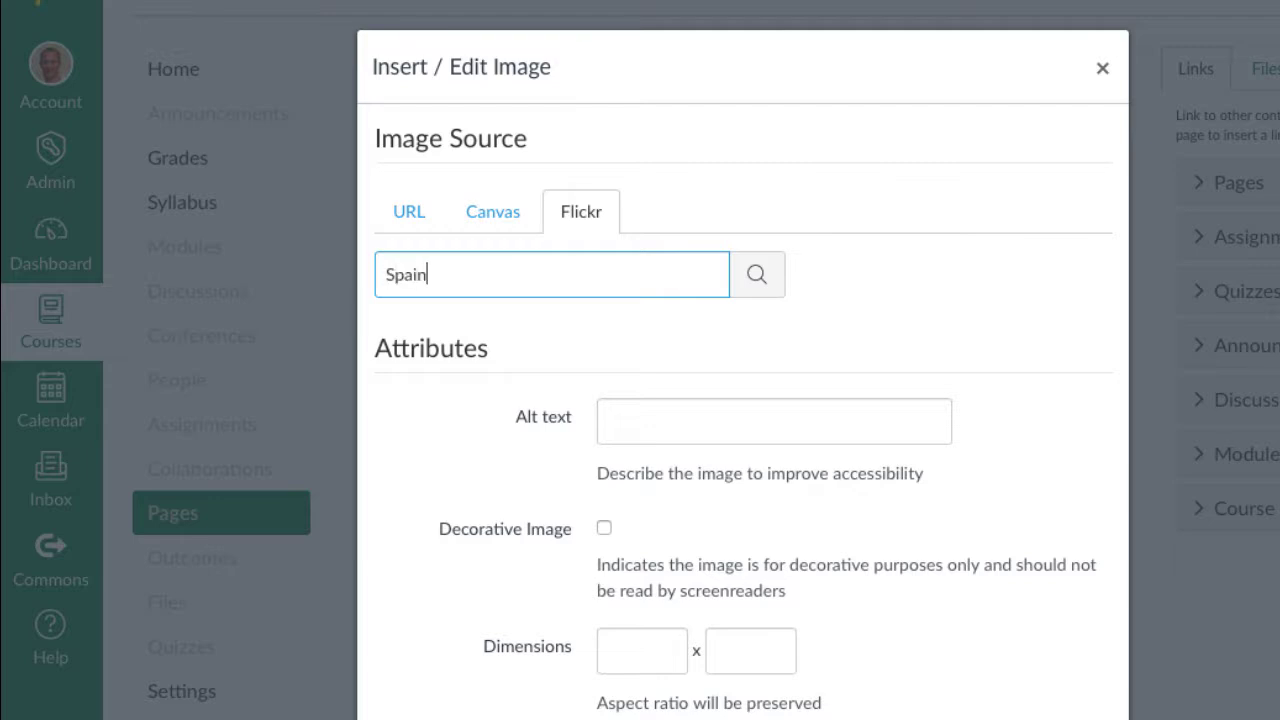
pyautogui.press('Return')
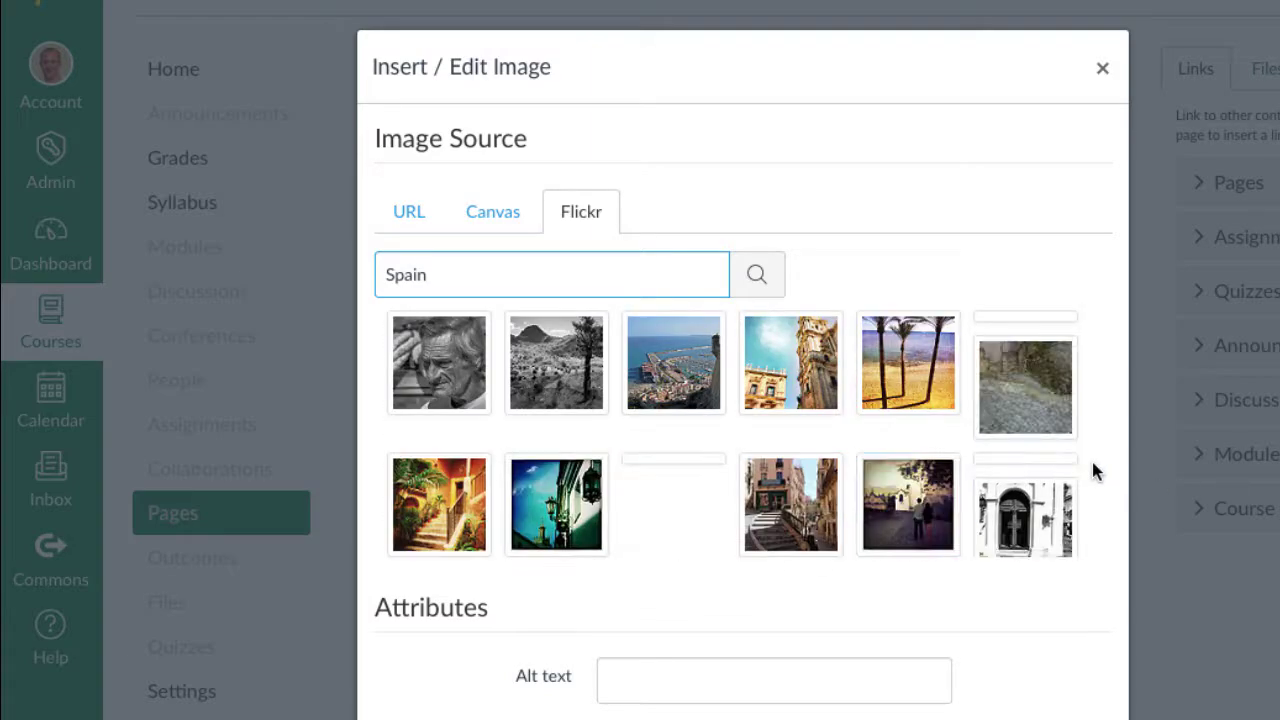
# Insert the colour Alicante harbour photo from the Flickr results, then save and publish the page
pyautogui.scroll(-3, 749, 363)
pyautogui.click(673, 150)
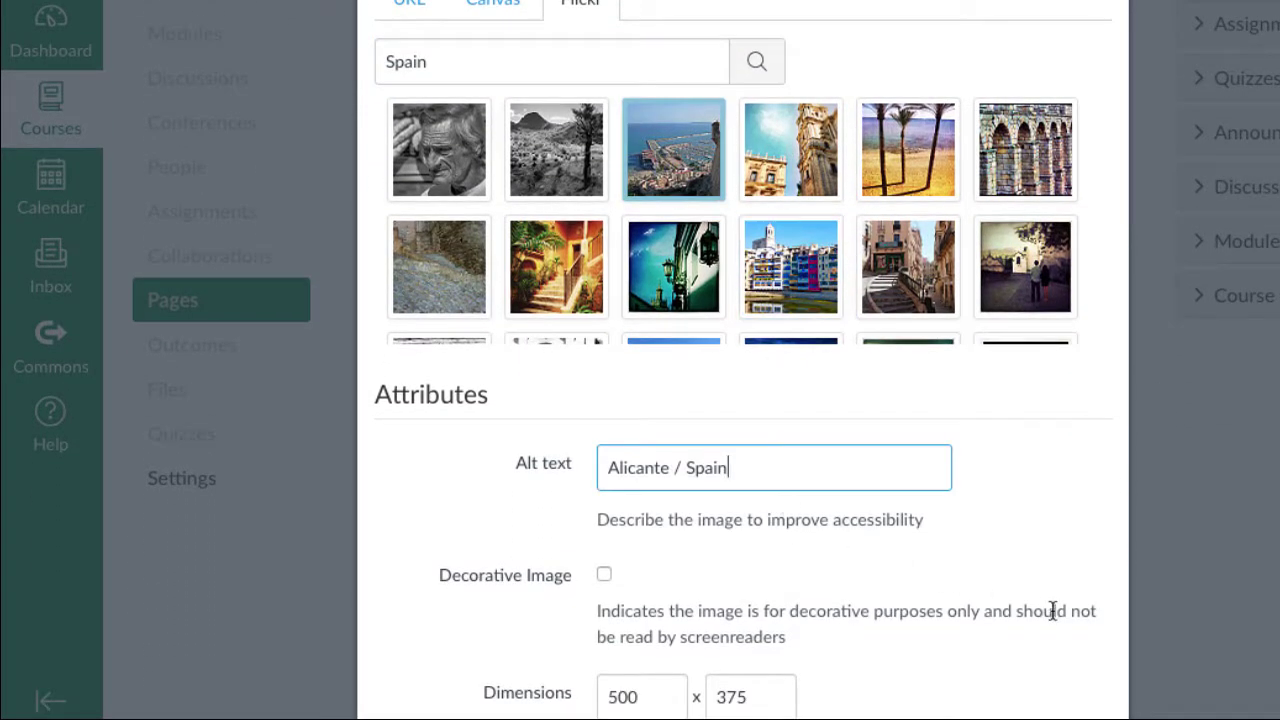
pyautogui.scroll(-3, 1052, 615)
pyautogui.click(1075, 680)
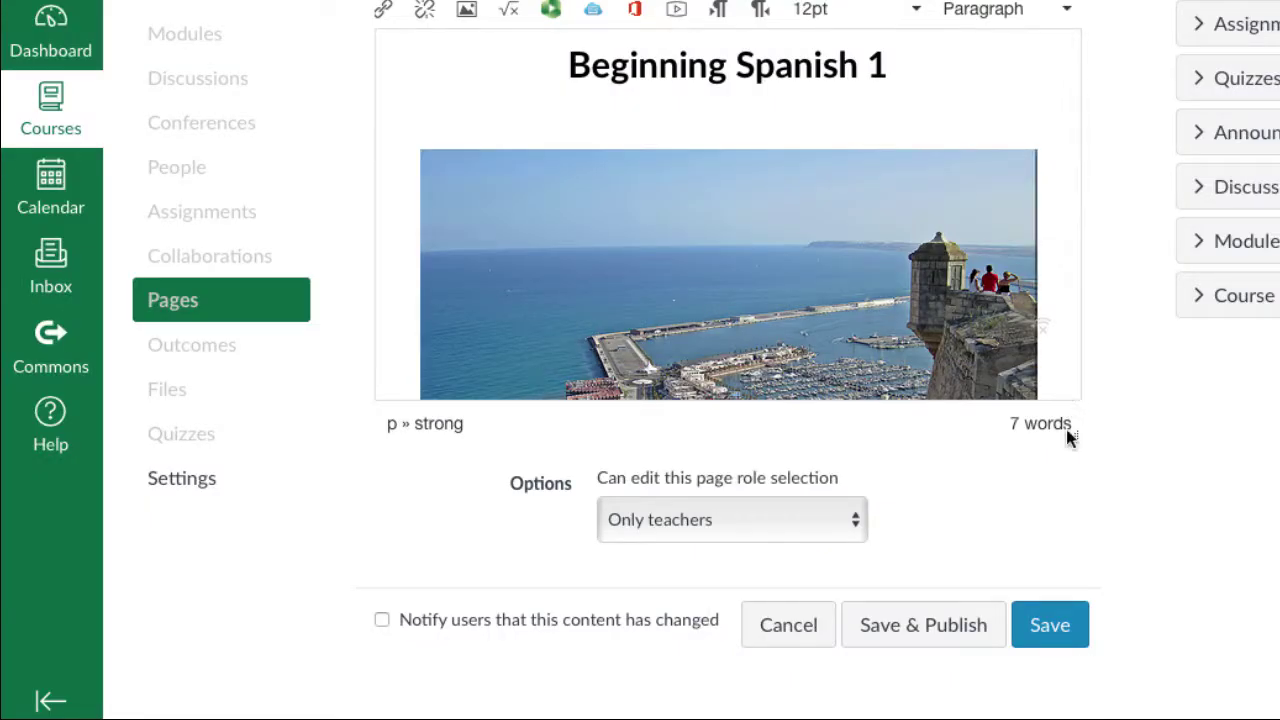
pyautogui.click(922, 626)
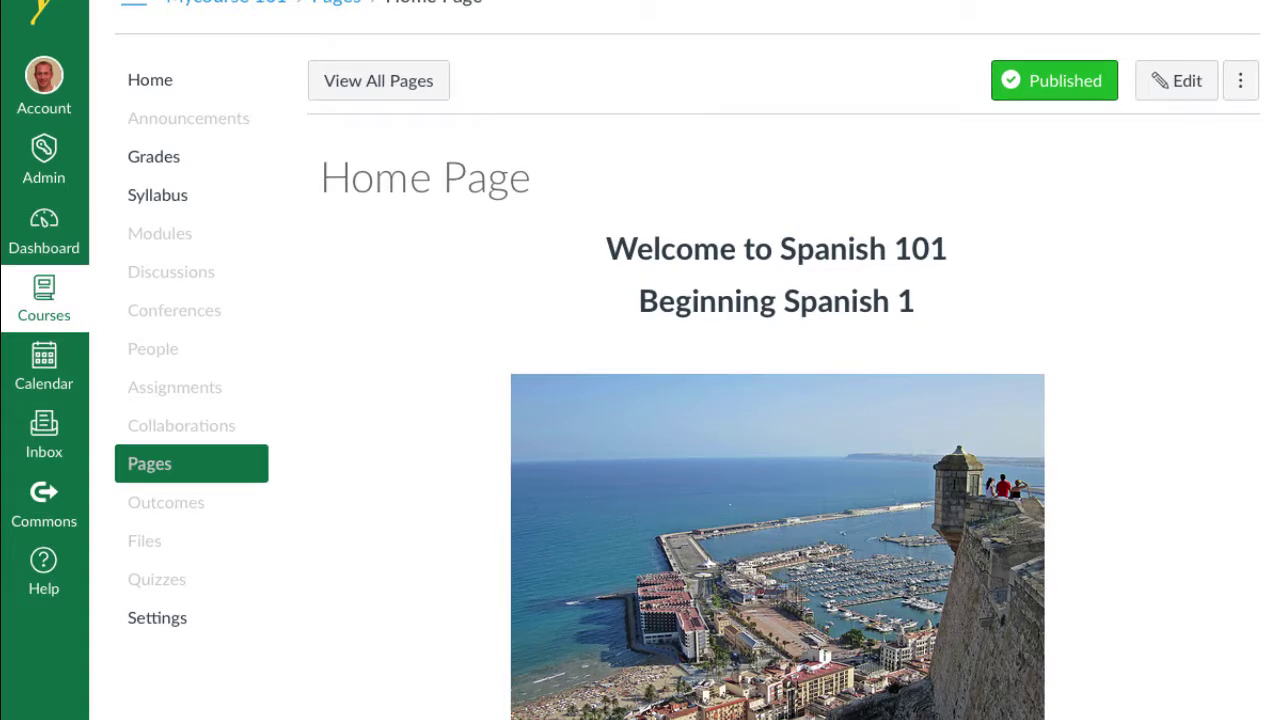
# Reopen the published Home Page for editing and left-align all of its content
pyautogui.moveTo(1278, 718)
pyautogui.mouseDown()
pyautogui.moveTo(1068, 718)
pyautogui.moveTo(1279, 718)
pyautogui.mouseUp()
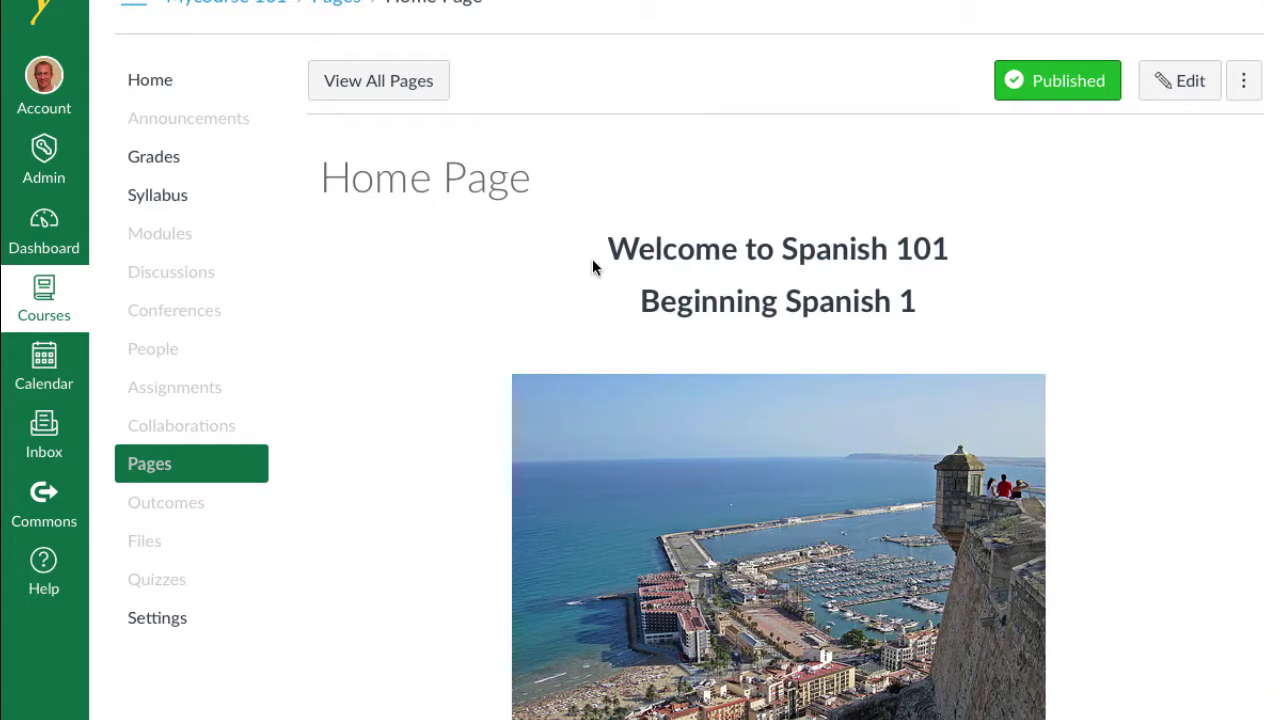
pyautogui.click(1192, 84)
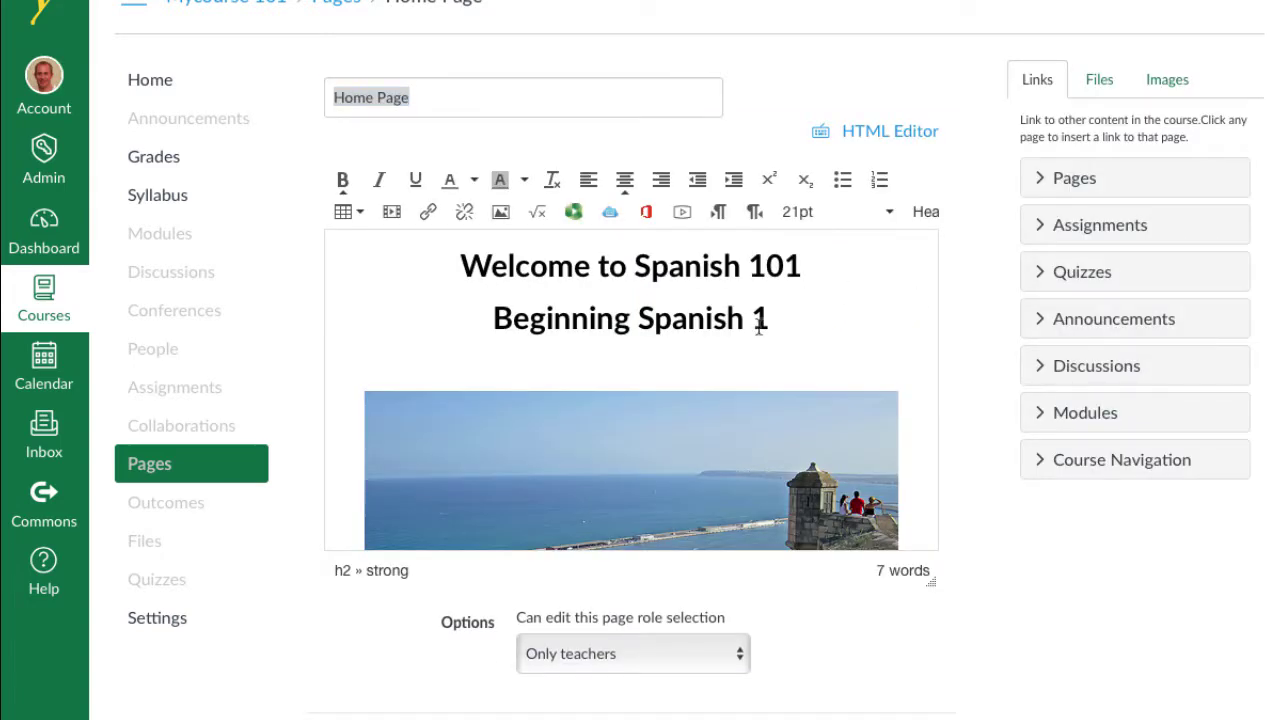
pyautogui.hotkey('ctrl', 'a')
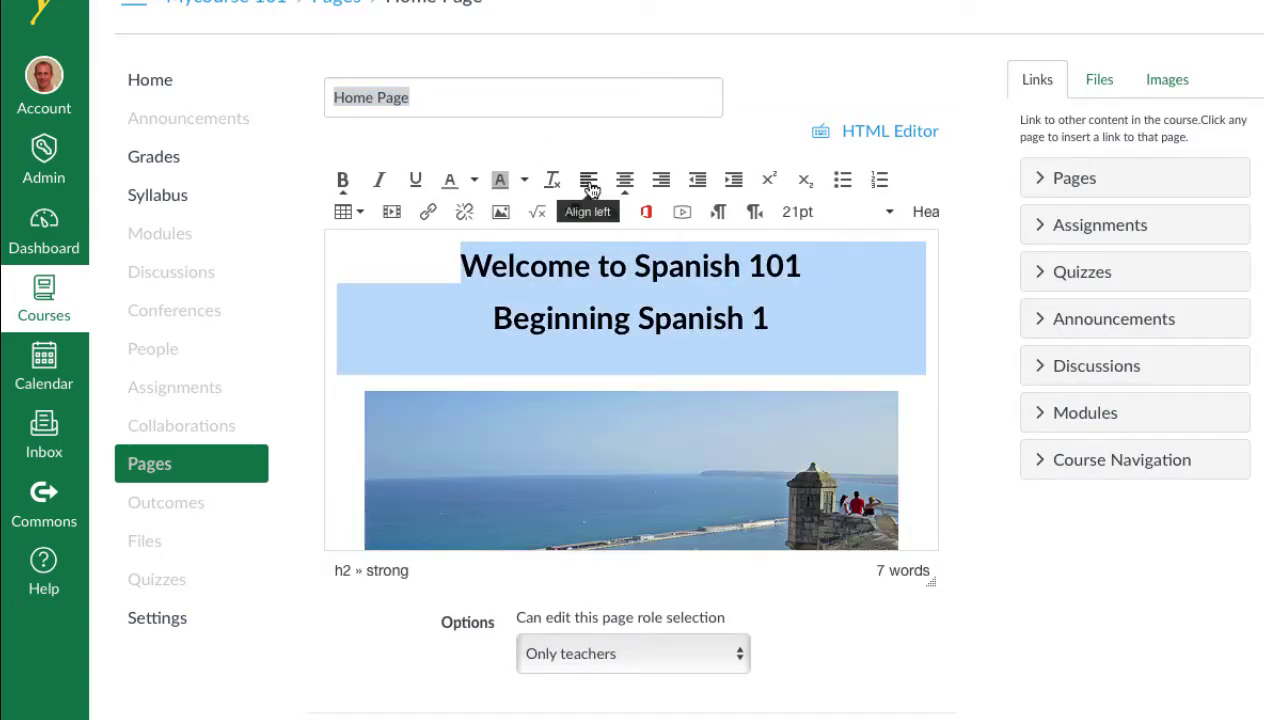
pyautogui.click(588, 181)
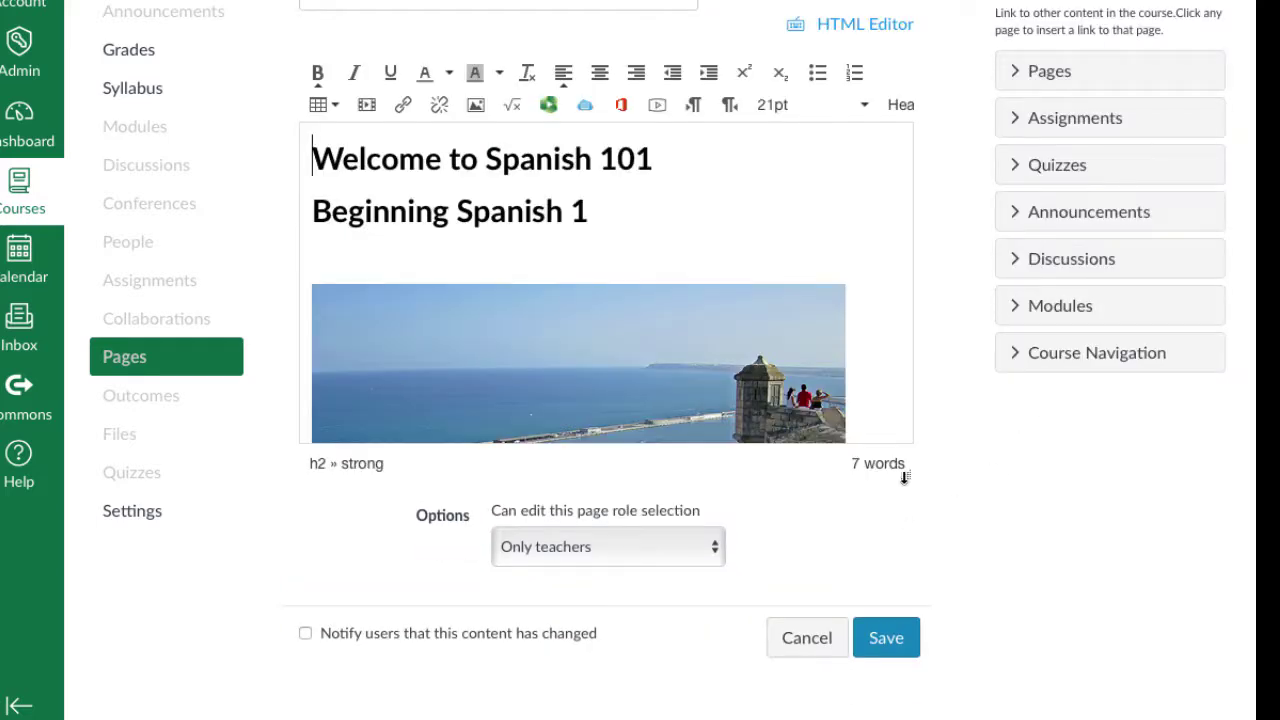
# Enlarge the editing area and add the text "Wecome to ..." a few lines below the photo
pyautogui.moveTo(904, 477); pyautogui.dragTo(906, 676)
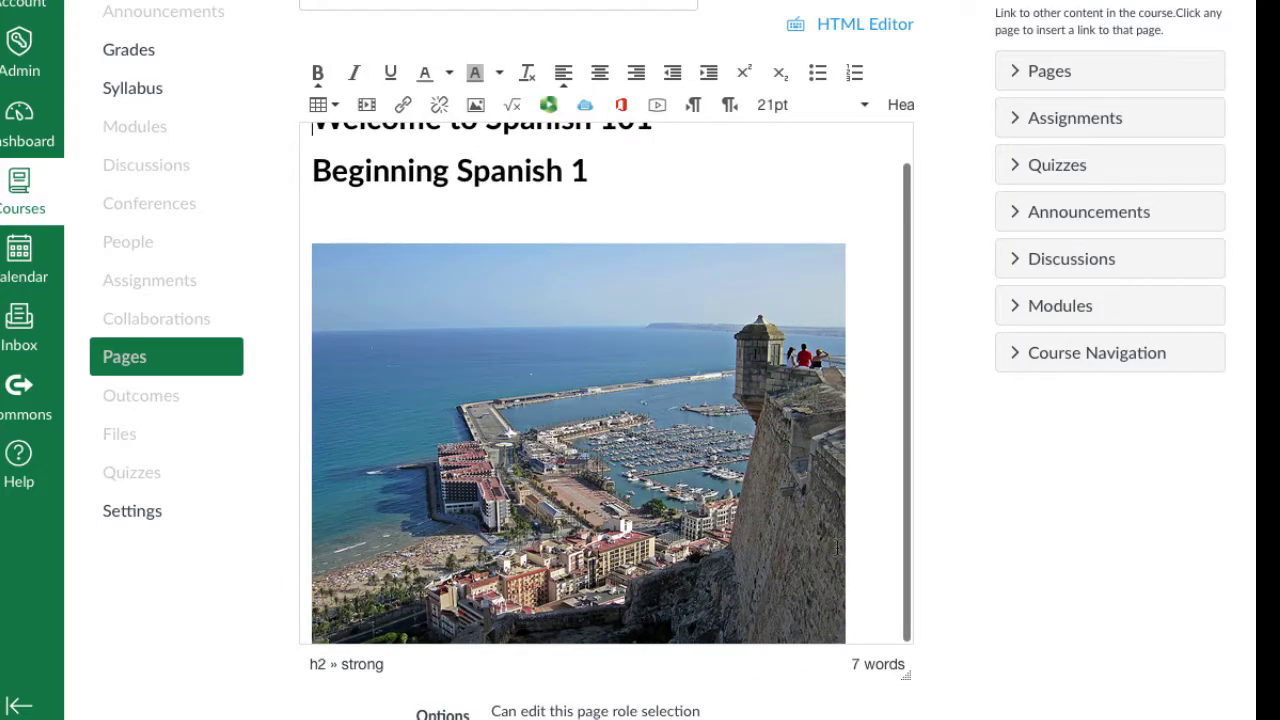
pyautogui.click(892, 572)
pyautogui.press('Return')
pyautogui.press('Return')
pyautogui.press('Return')
pyautogui.press('Return')
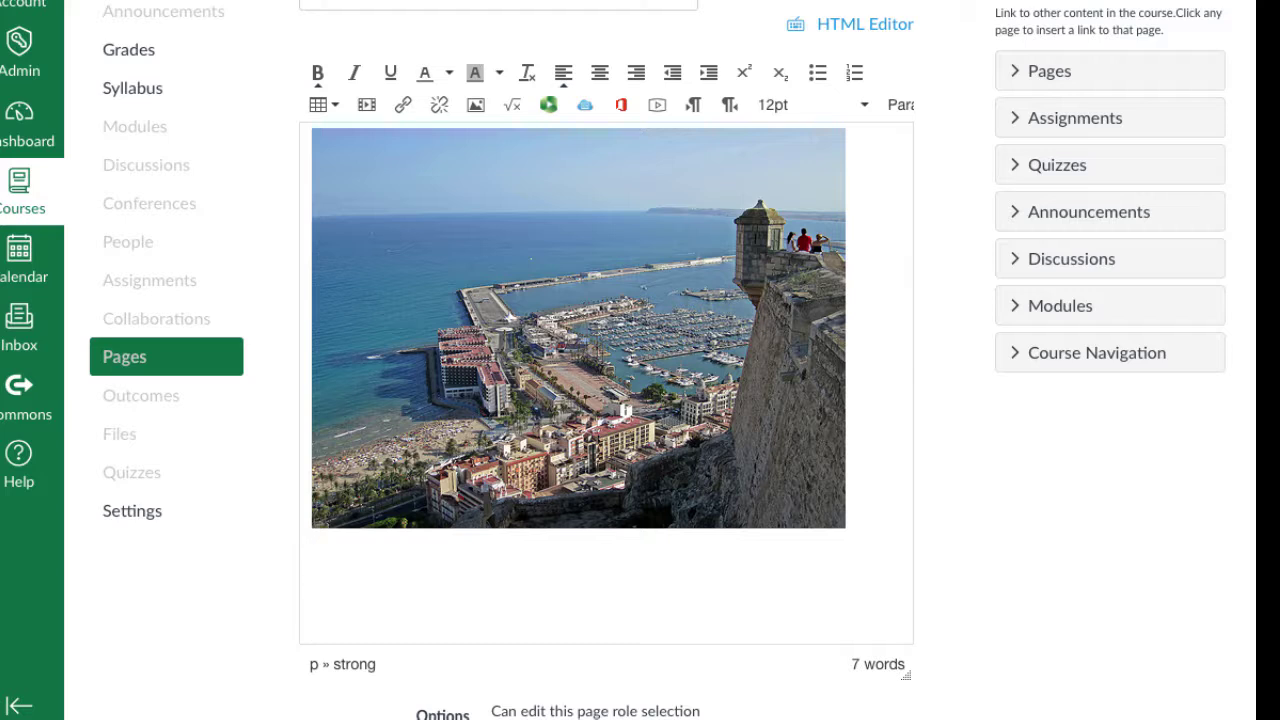
pyautogui.write('Wecome to ...')
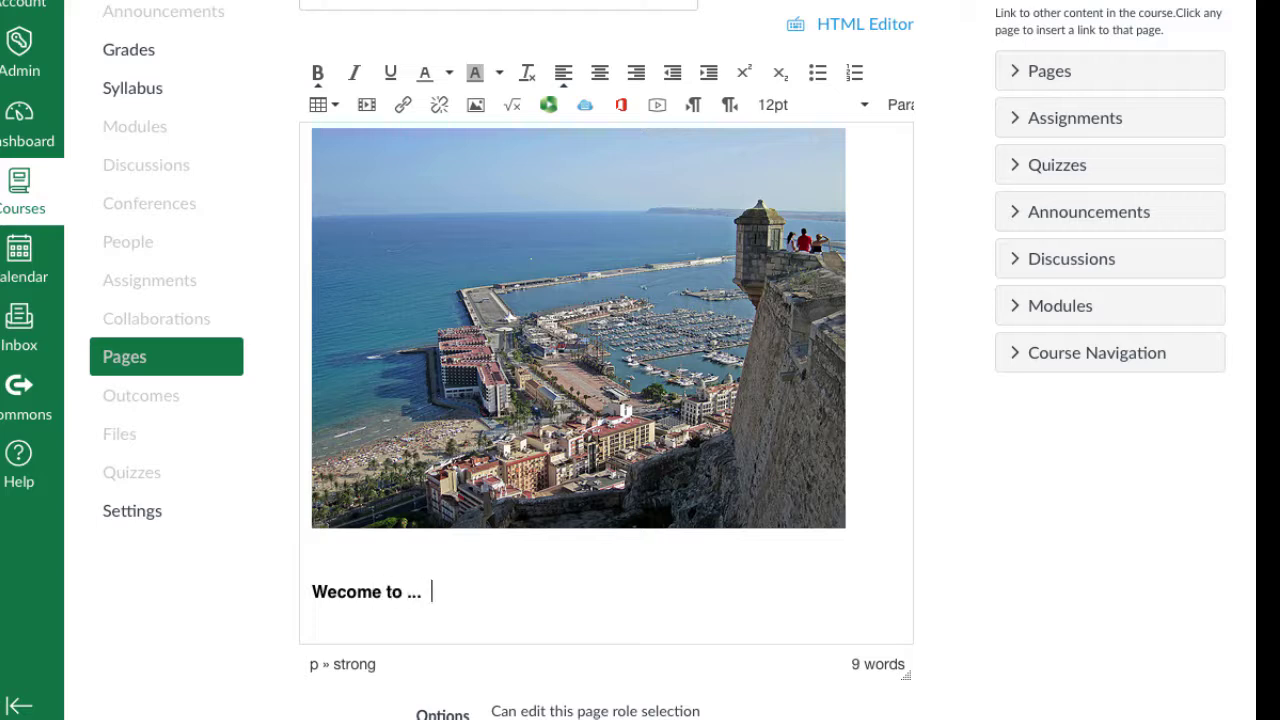
# Continue the bold welcome text below the photo with "I will be your instructor... In this class we will learn about..."
pyautogui.write('  I will be your i')
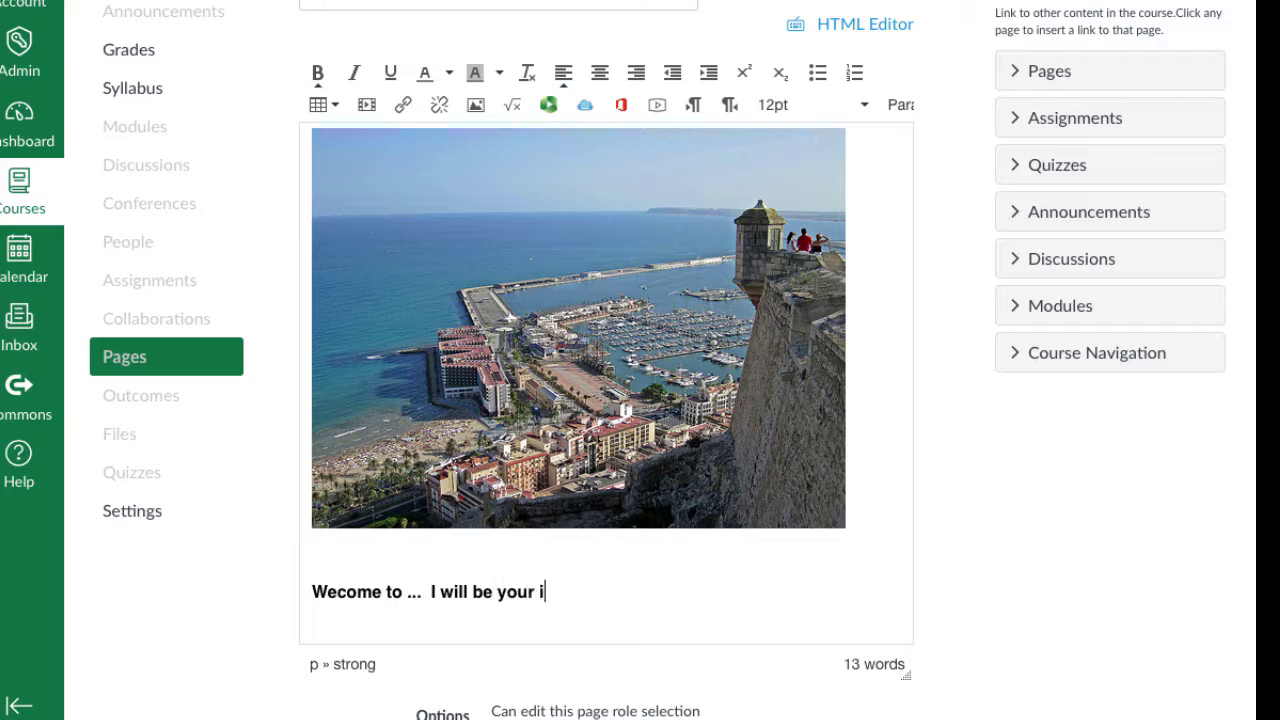
pyautogui.write('nstructor..')
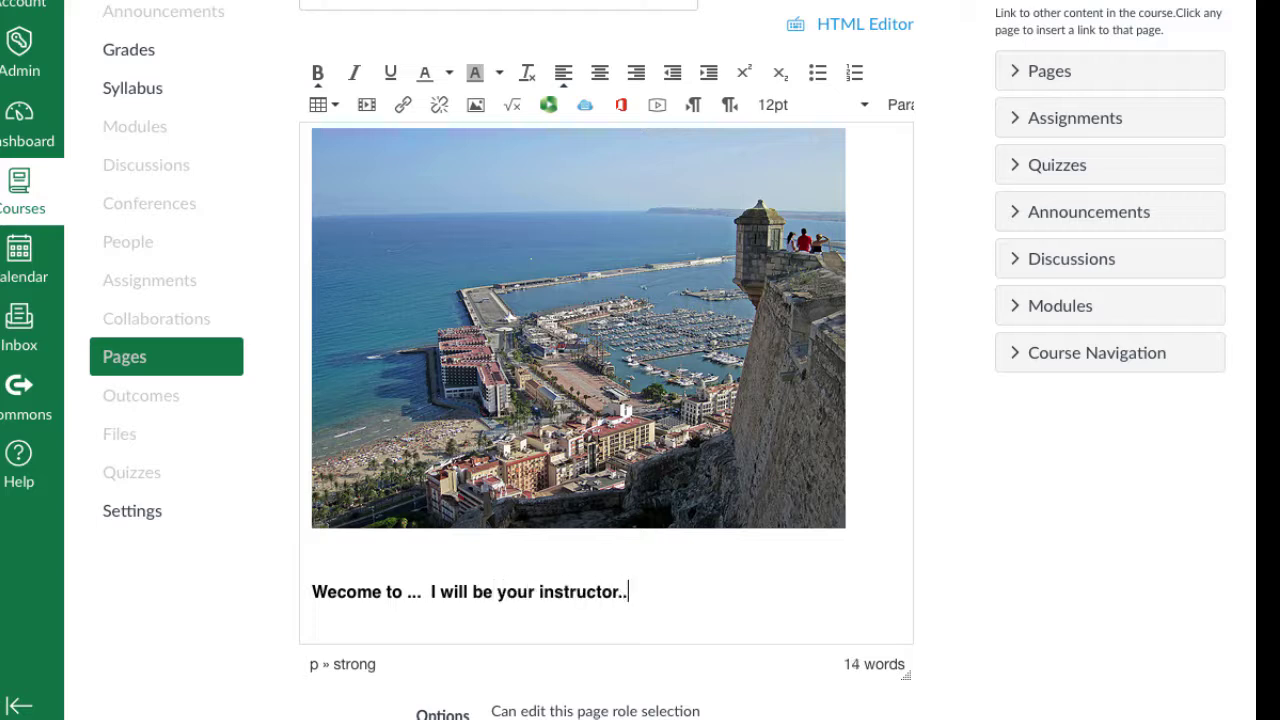
pyautogui.write('.  In this class we ')
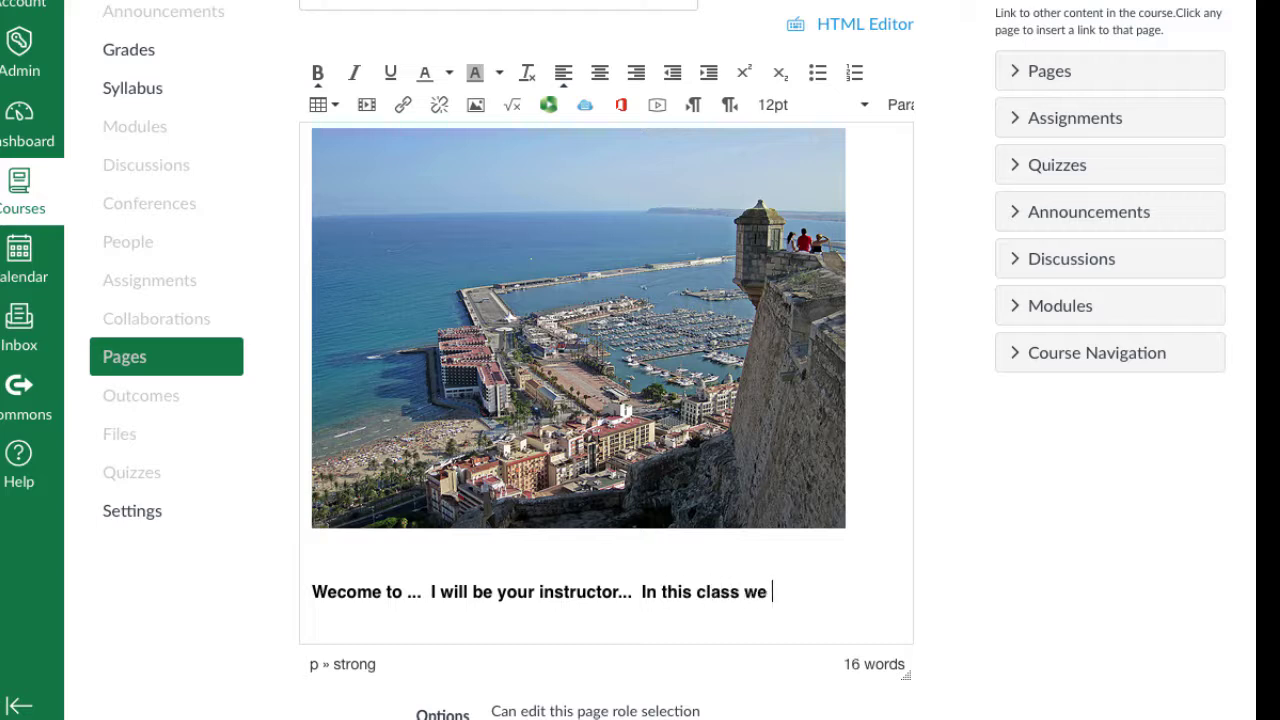
pyautogui.write('will learn ')
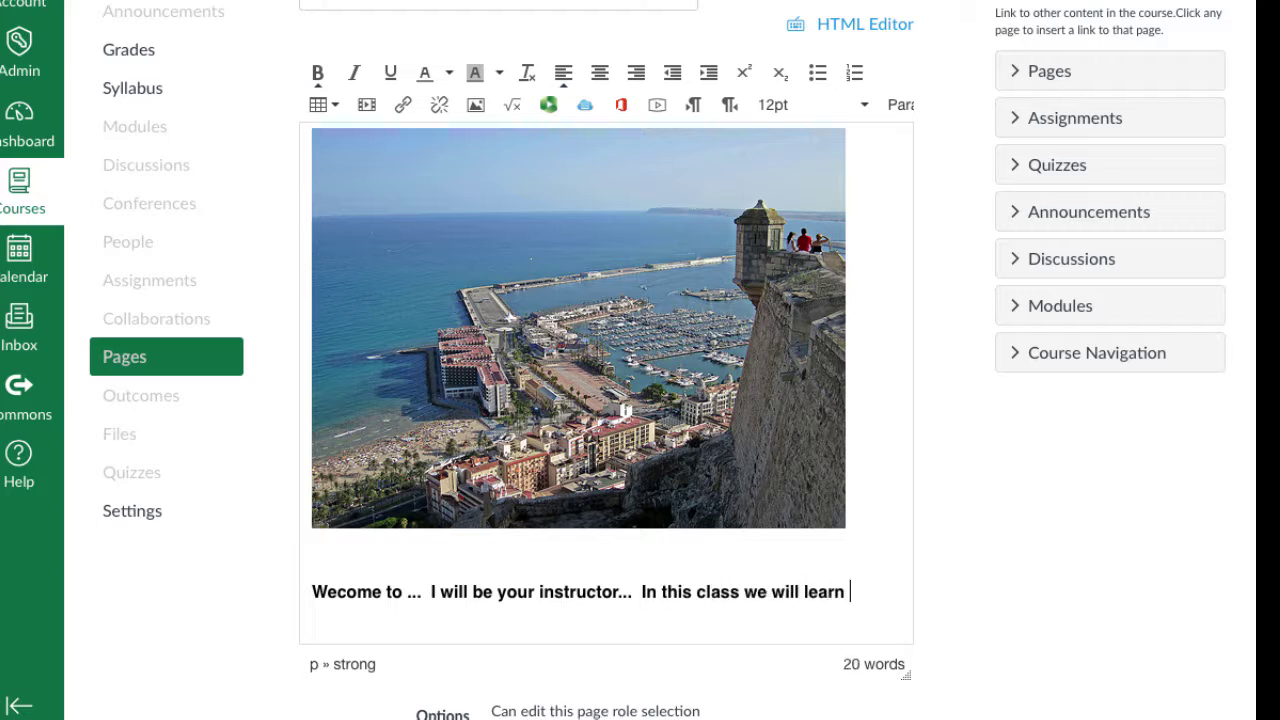
pyautogui.write('about...')
pyautogui.scroll(-2, 990, 600)
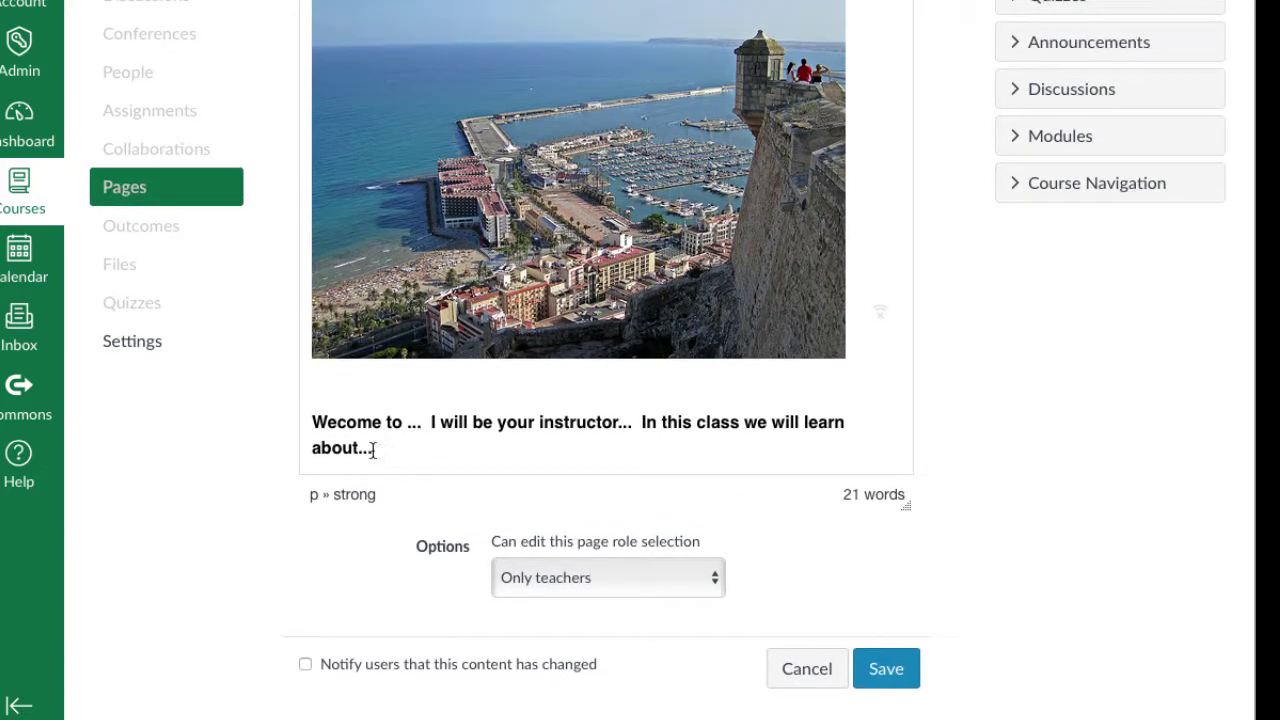
# Save the edited Home Page and look through its headings, photo and welcome text
pyautogui.moveTo(374, 446); pyautogui.dragTo(297, 422)
pyautogui.scroll(1, 515, 277)
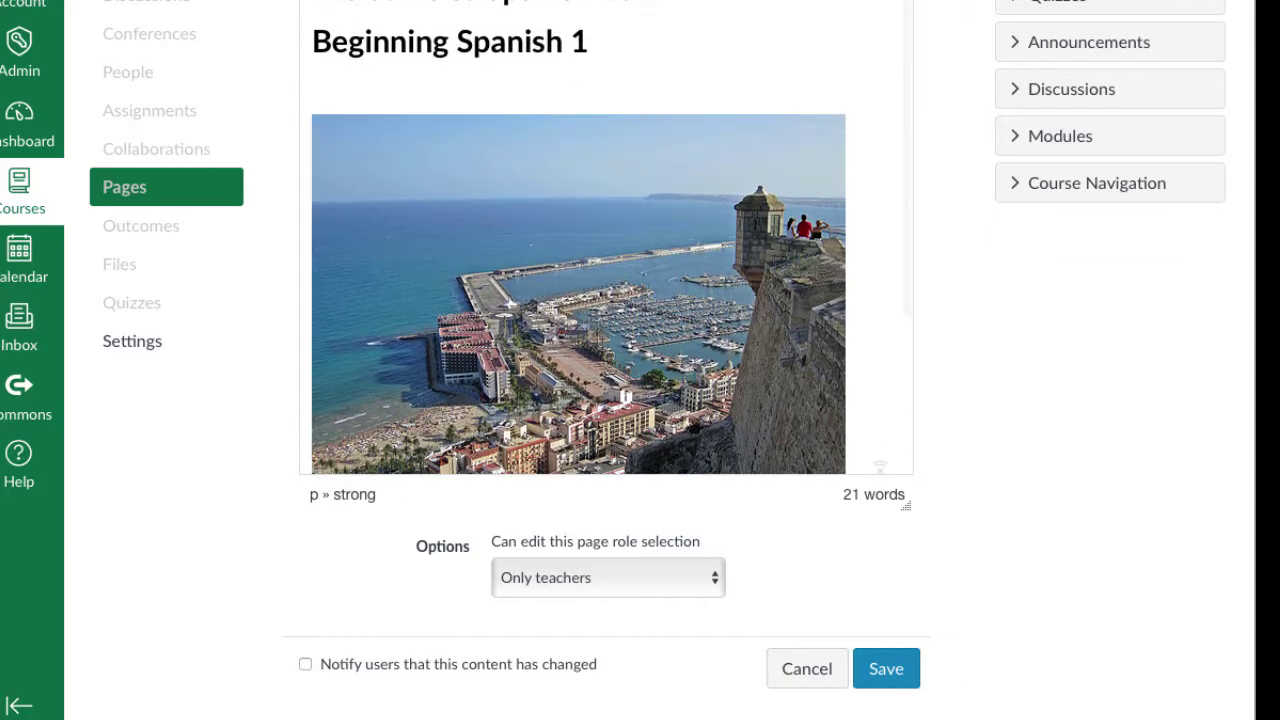
pyautogui.click(875, 680)
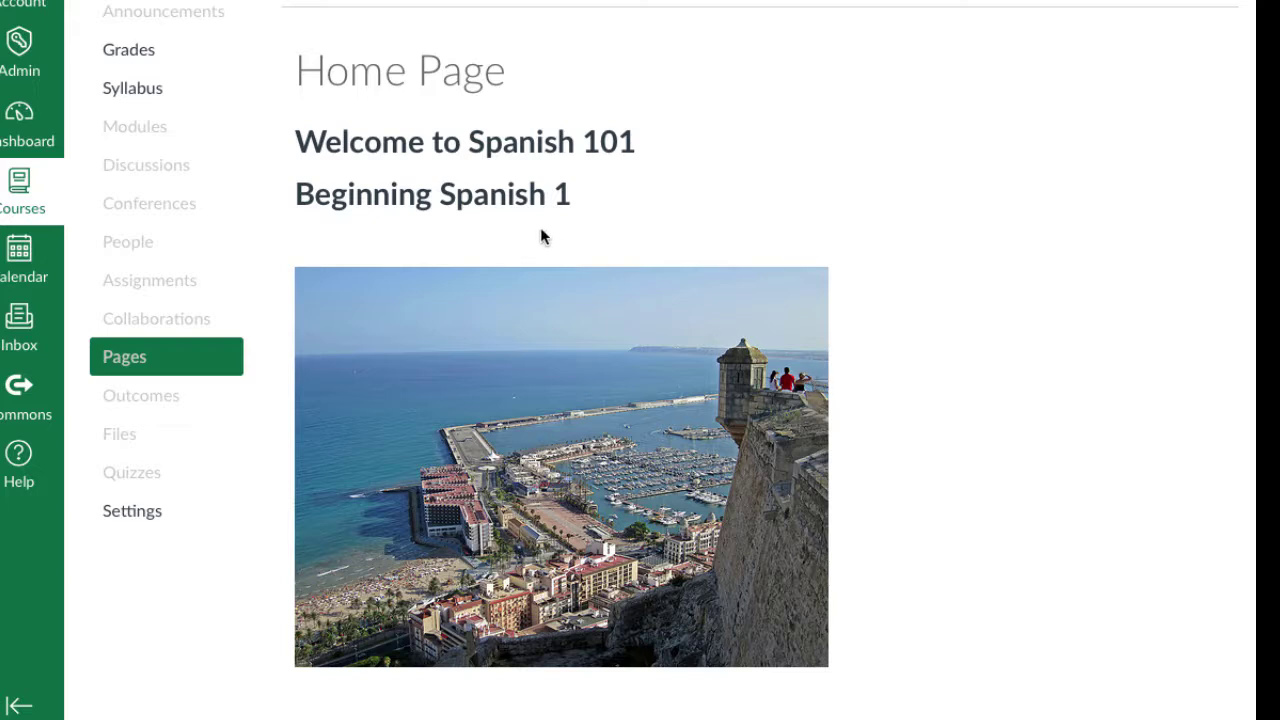
pyautogui.scroll(-1, 539, 237)
pyautogui.scroll(-1, 540, 238)
pyautogui.scroll(1, 538, 237)
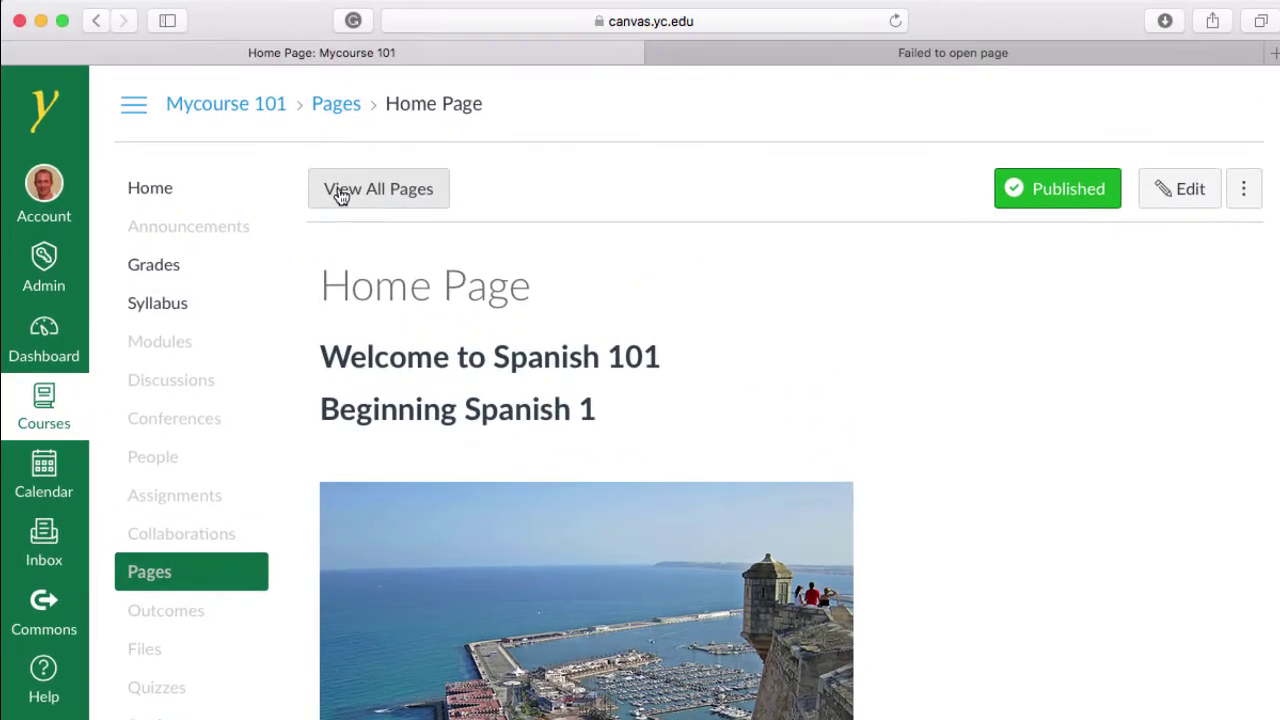
# Set the Home Page as the course's front page from the list of all pages
pyautogui.click(338, 195)
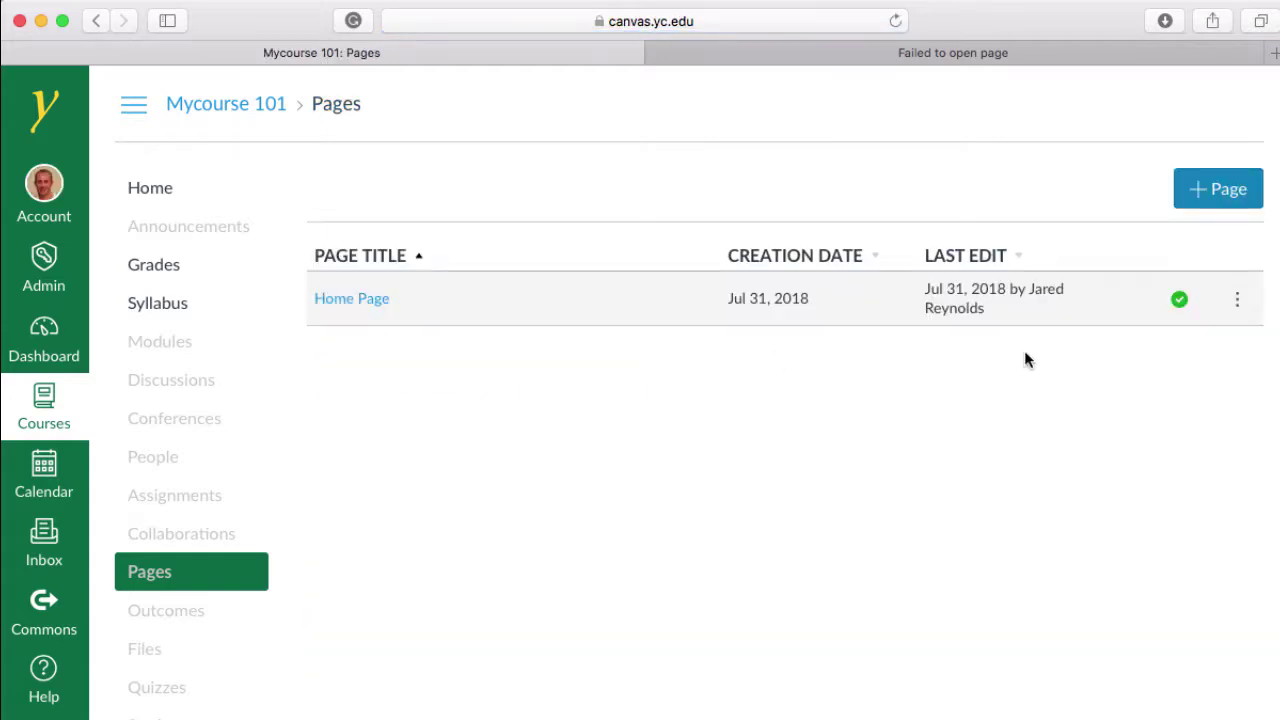
pyautogui.click(1237, 300)
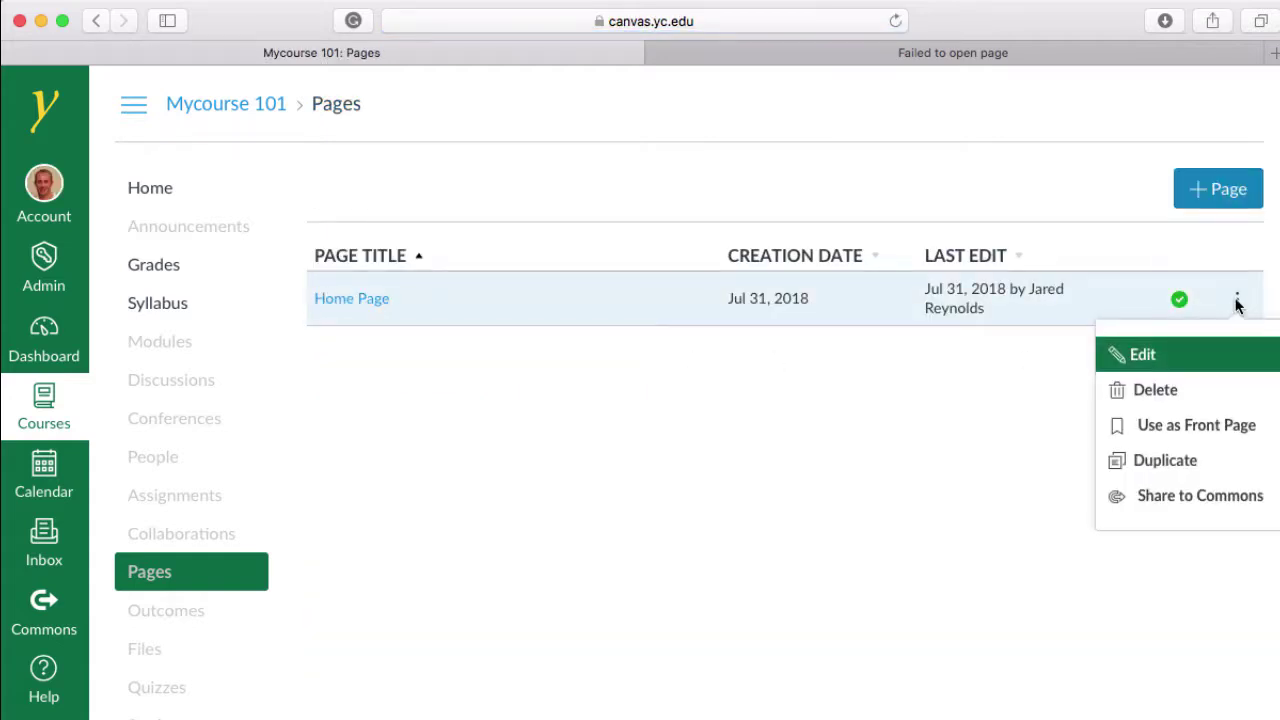
pyautogui.click(1155, 430)
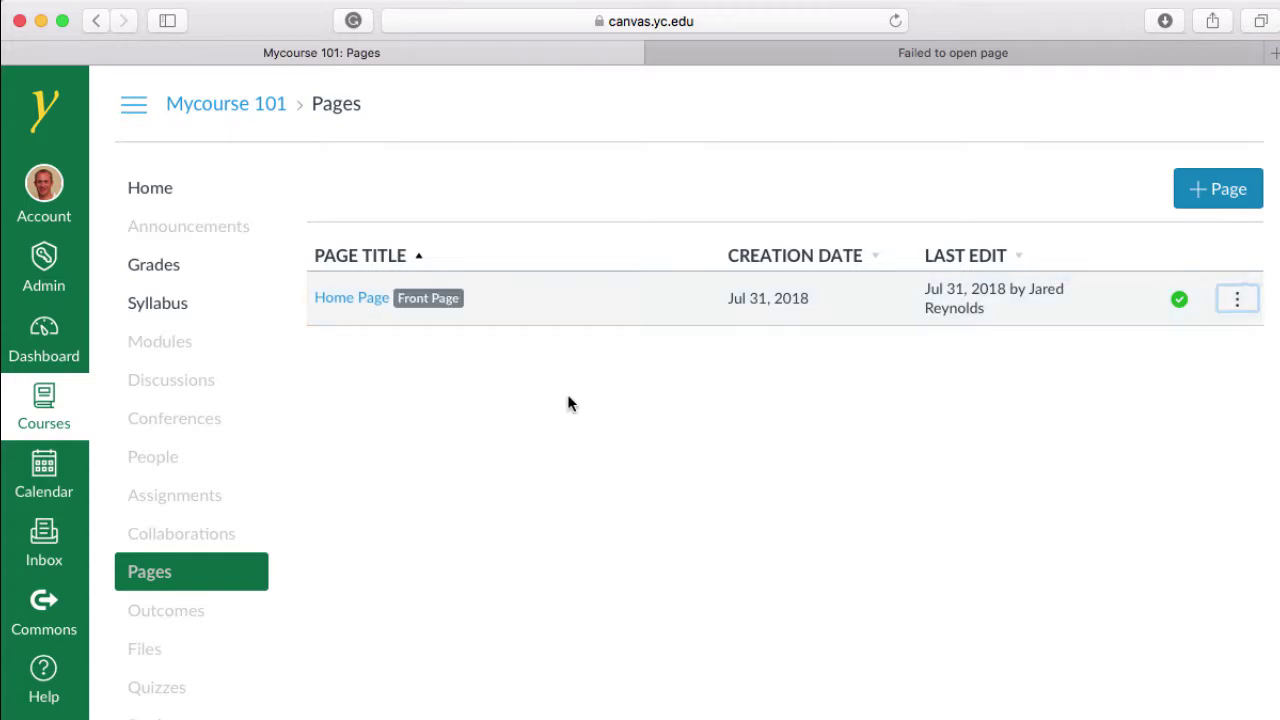
# Change what the course home displays to Pages Front Page and save the choice
pyautogui.click(163, 199)
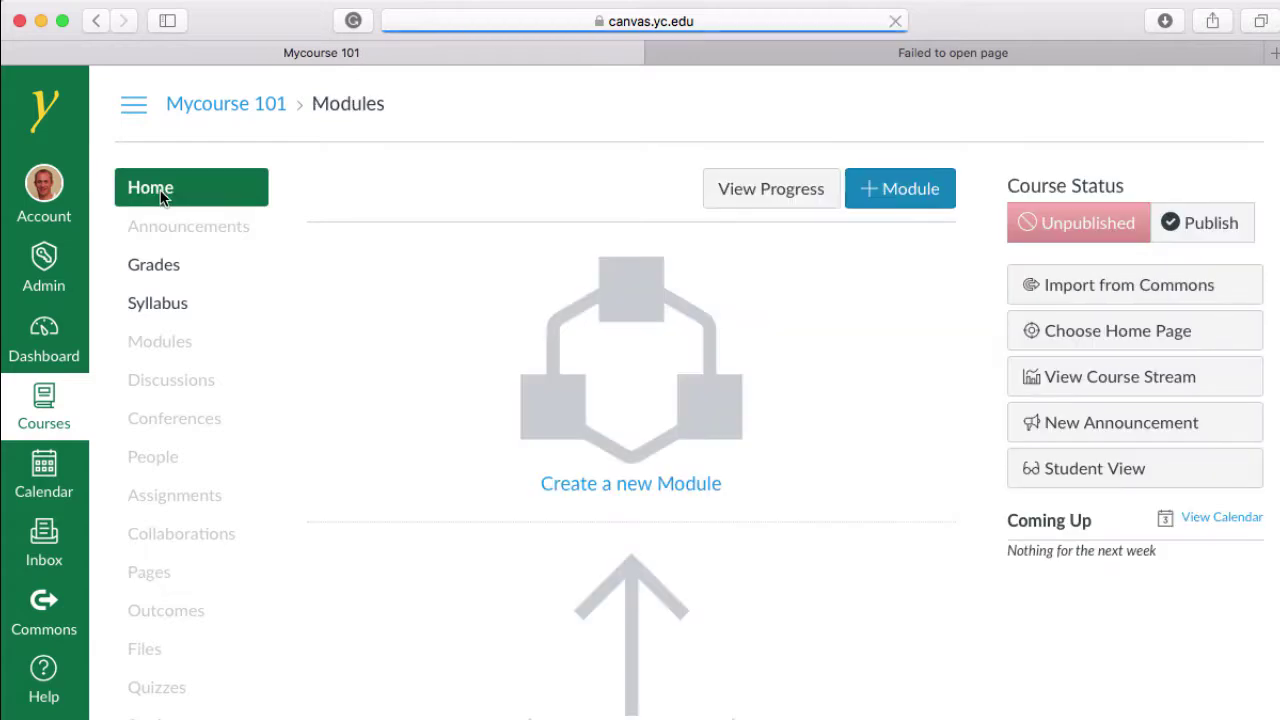
pyautogui.click(1124, 344)
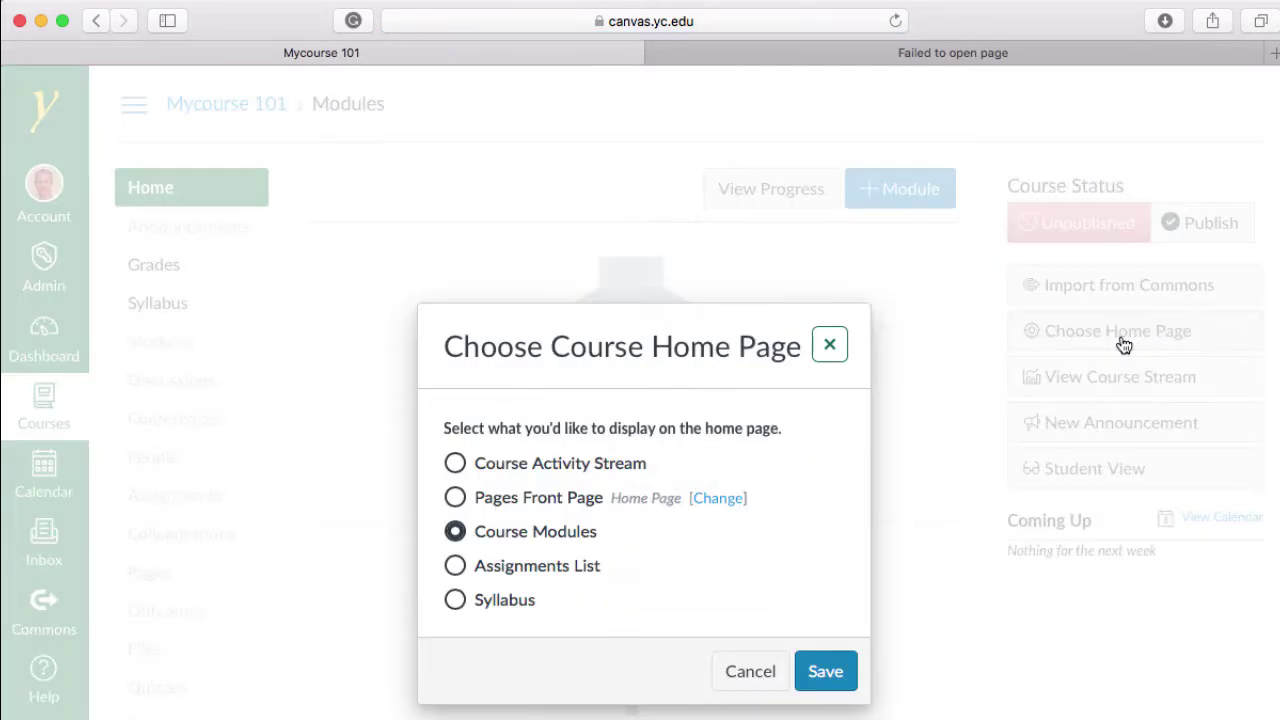
pyautogui.click(456, 499)
pyautogui.click(836, 674)
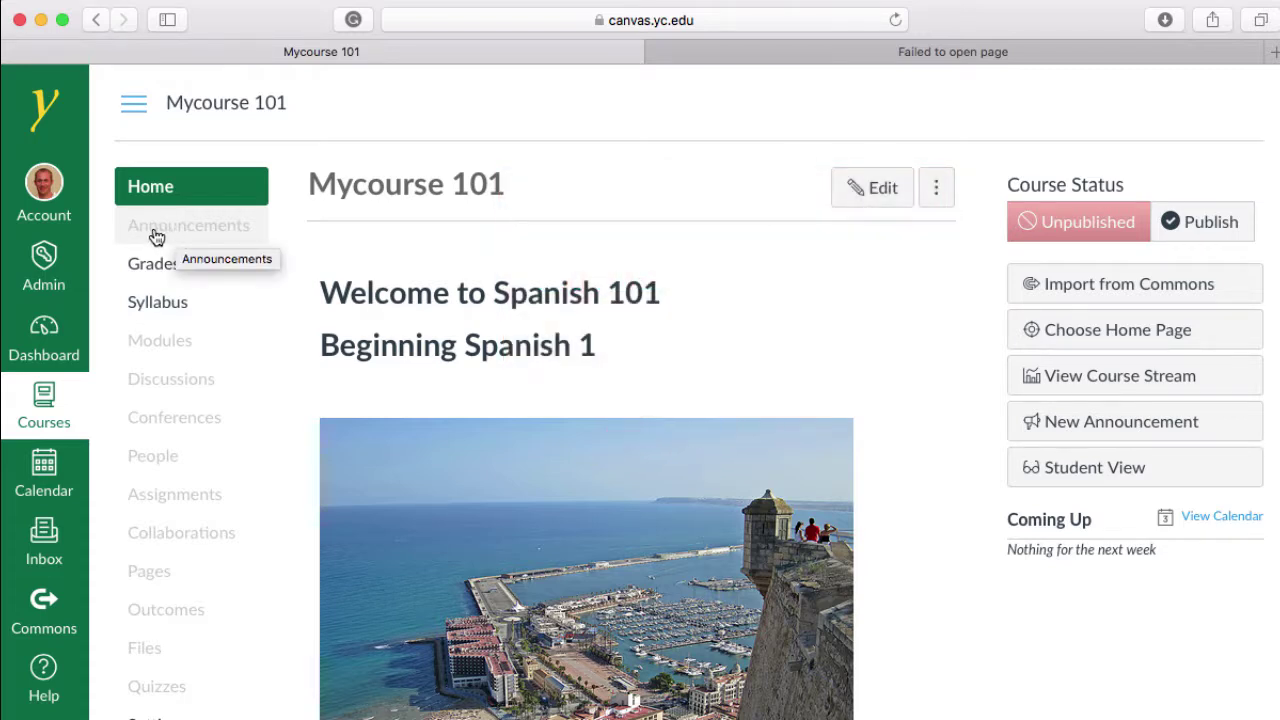
# View the course's announcements, and open the course syllabus description for editing
pyautogui.click(157, 236)
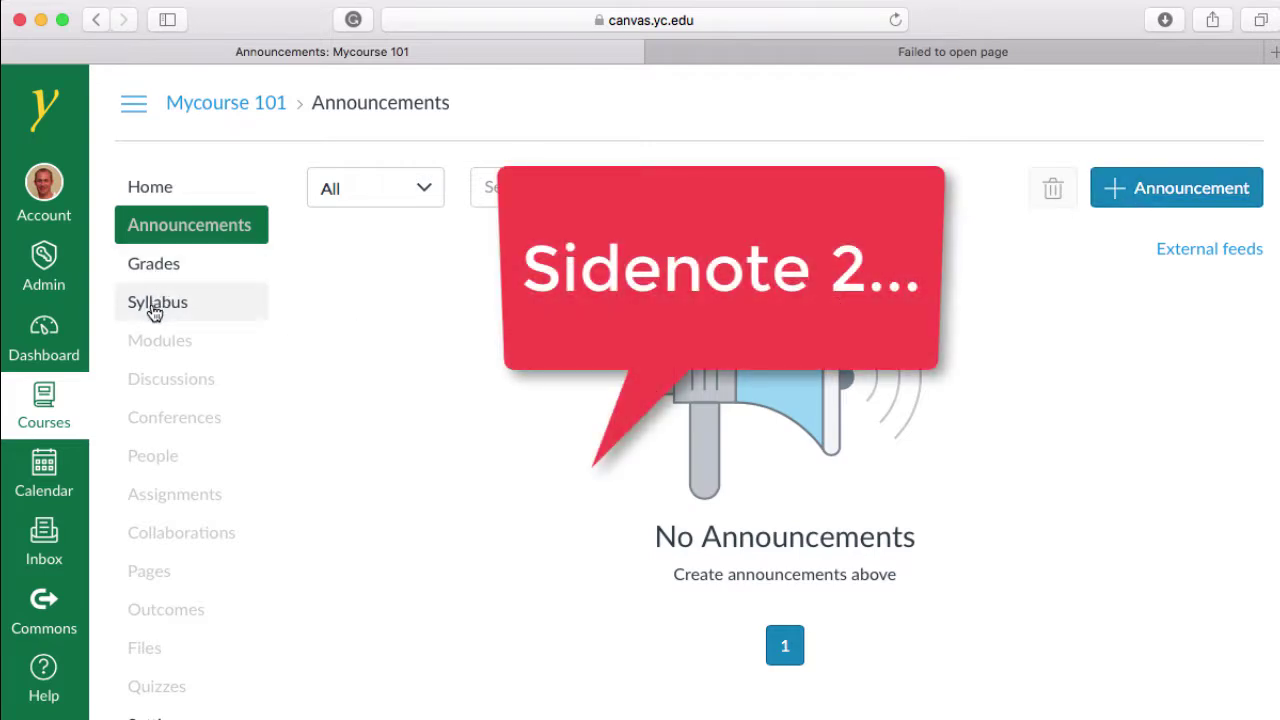
pyautogui.click(154, 306)
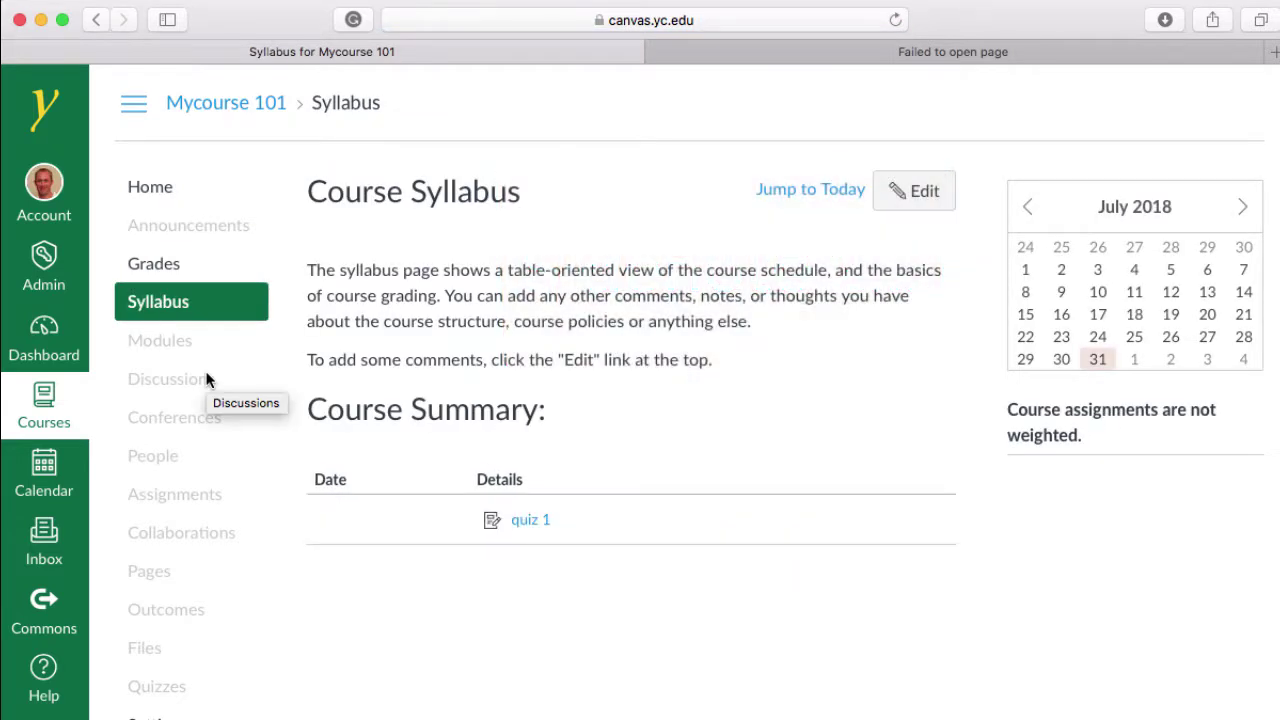
pyautogui.click(924, 192)
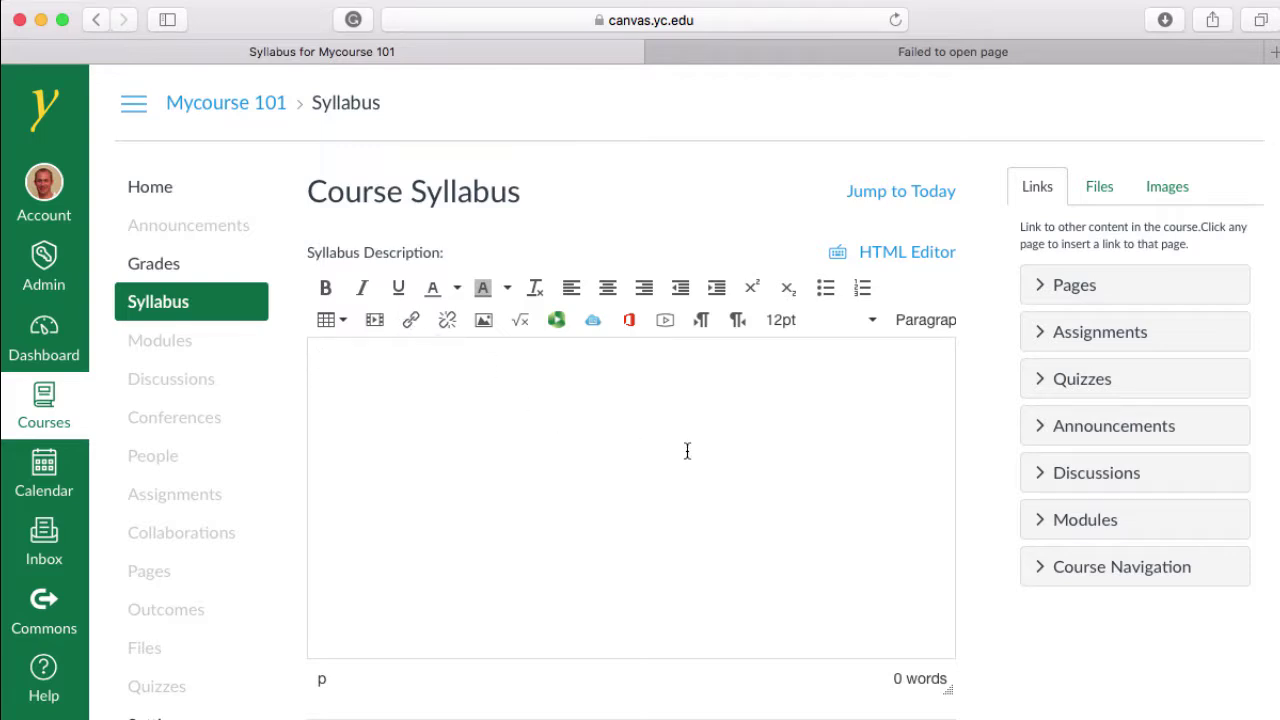
pyautogui.click(1100, 188)
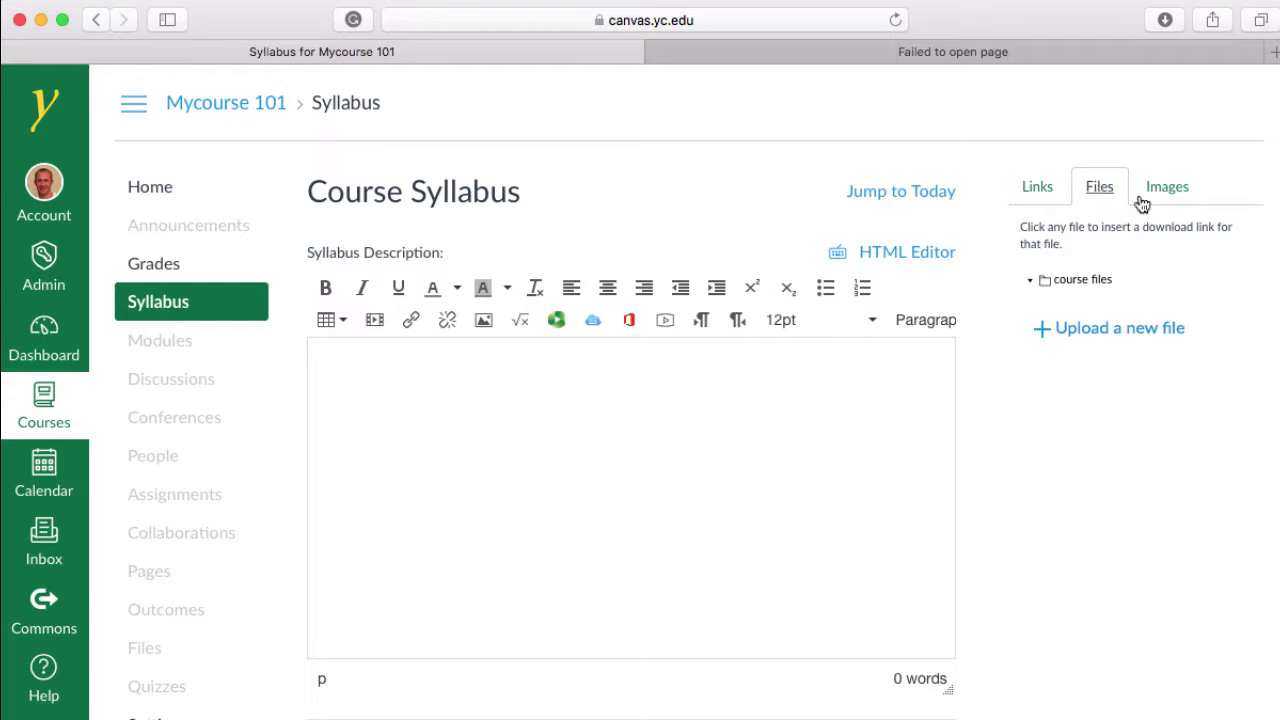
pyautogui.click(1081, 335)
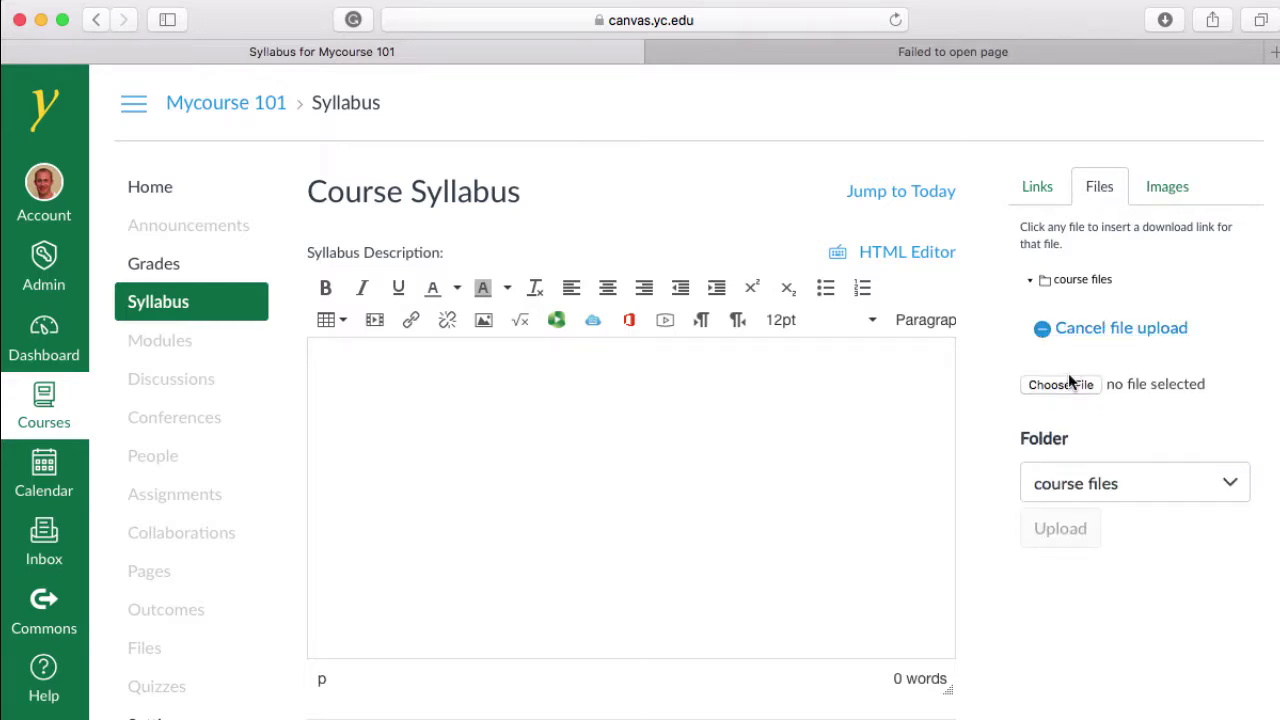
pyautogui.click(1036, 385)
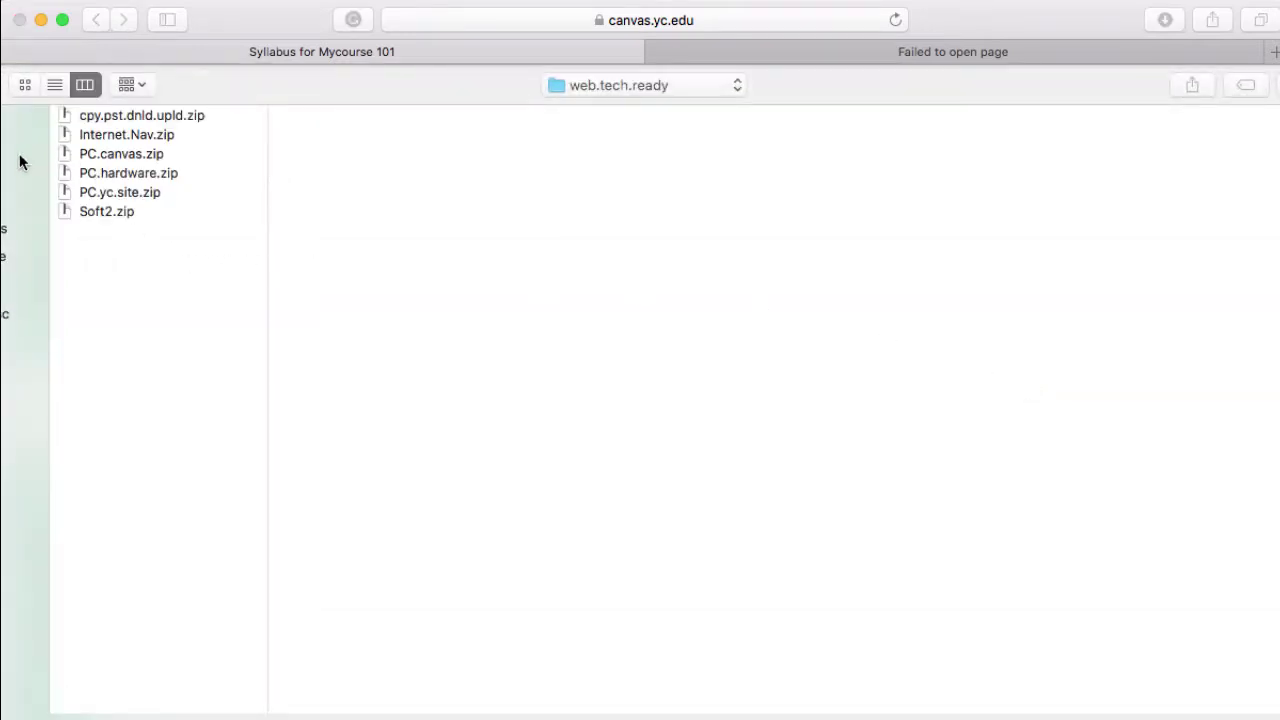
pyautogui.click(1270, 717)
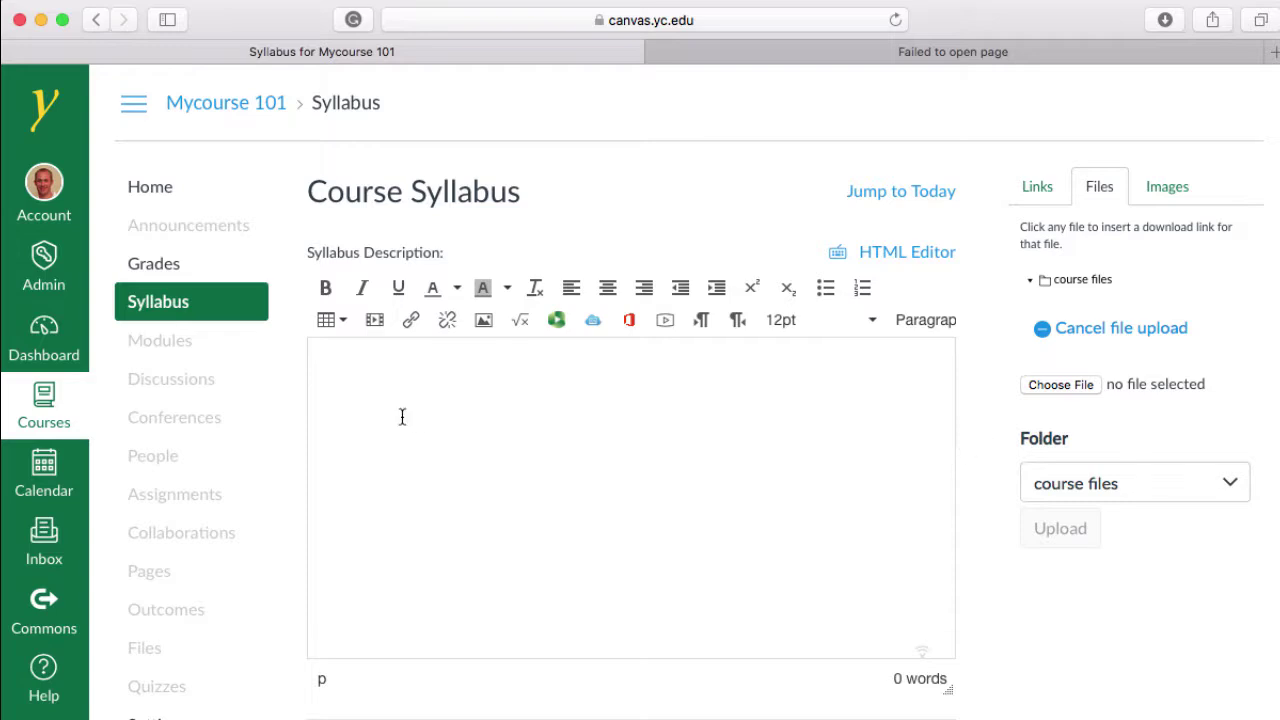
# Write "Click here to access the syllabus." in the syllabus description
pyautogui.click(342, 376)
pyautogui.write('Click here to ')
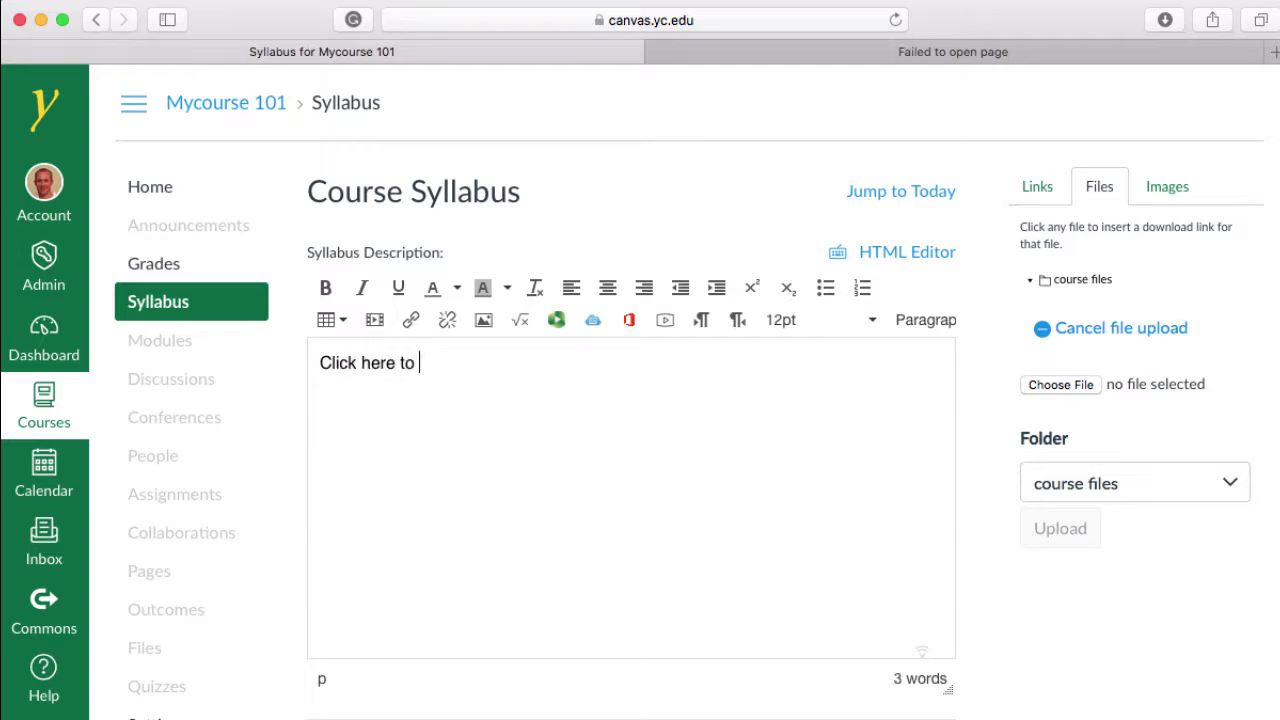
pyautogui.write('access the ')
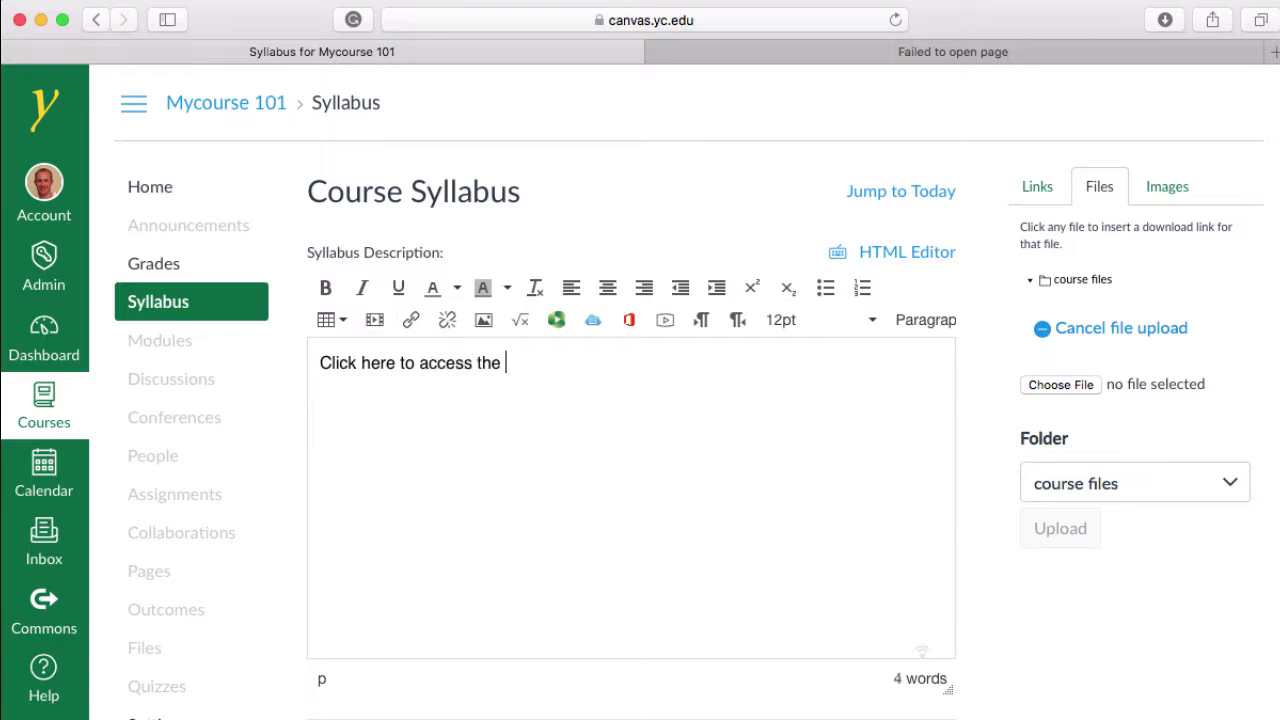
pyautogui.write('syllabus.')
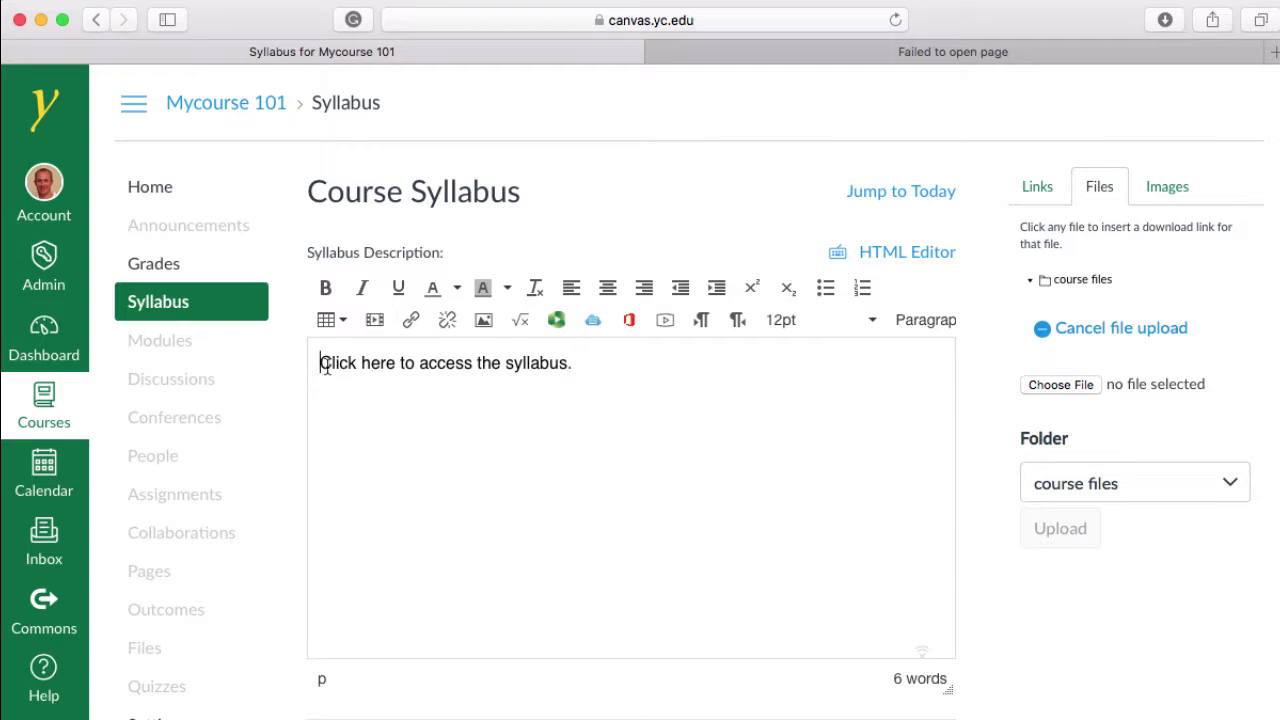
# Set the whole syllabus sentence to 24pt and update the syllabus
pyautogui.moveTo(318, 363); pyautogui.dragTo(569, 374)
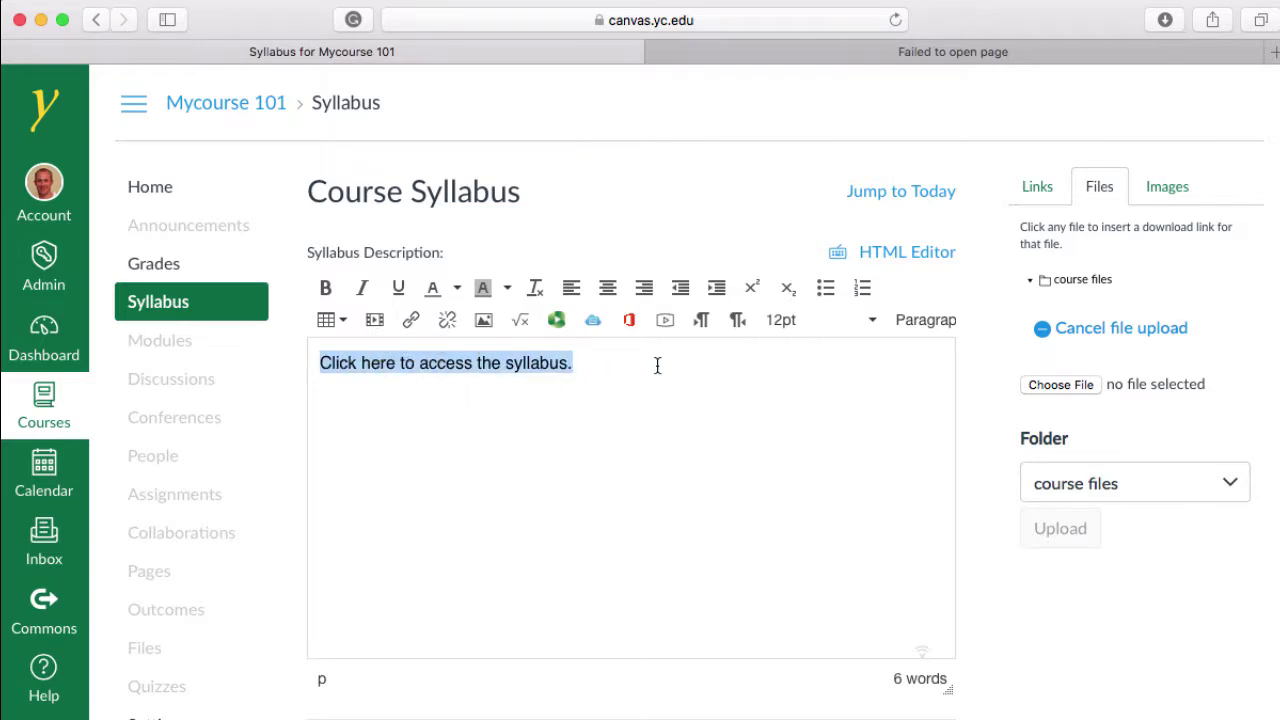
pyautogui.click(412, 322)
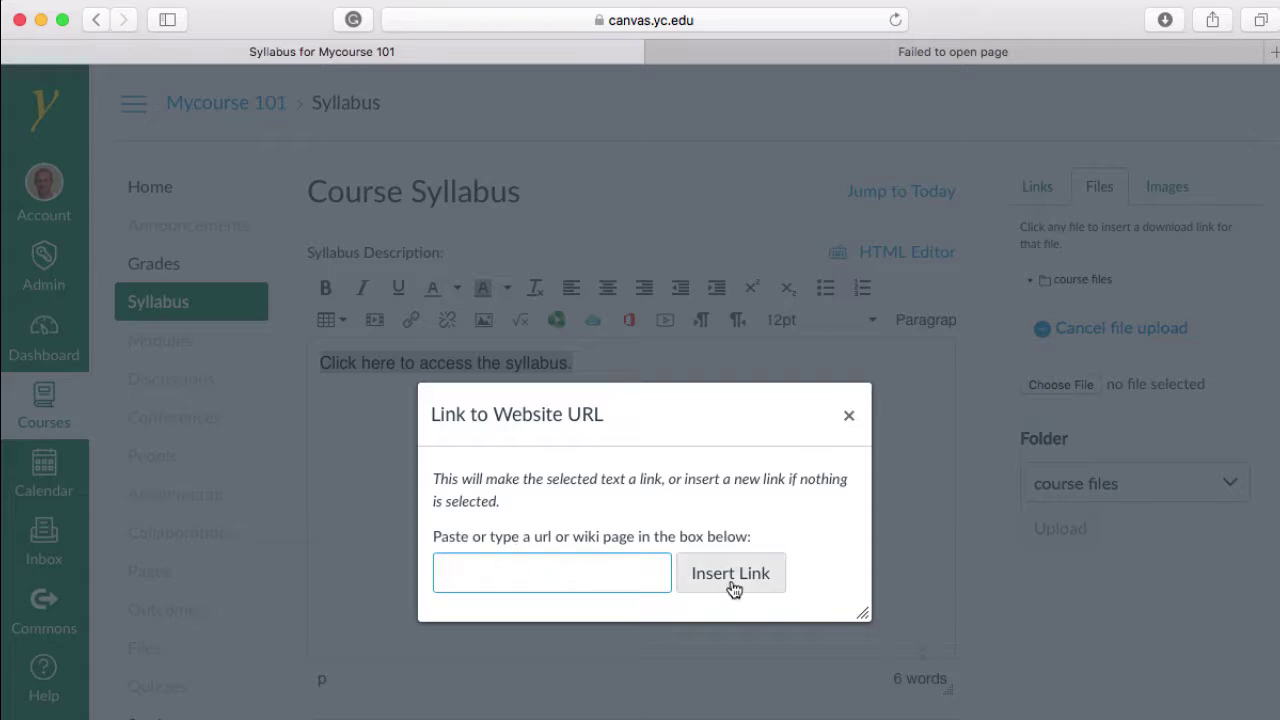
pyautogui.click(849, 414)
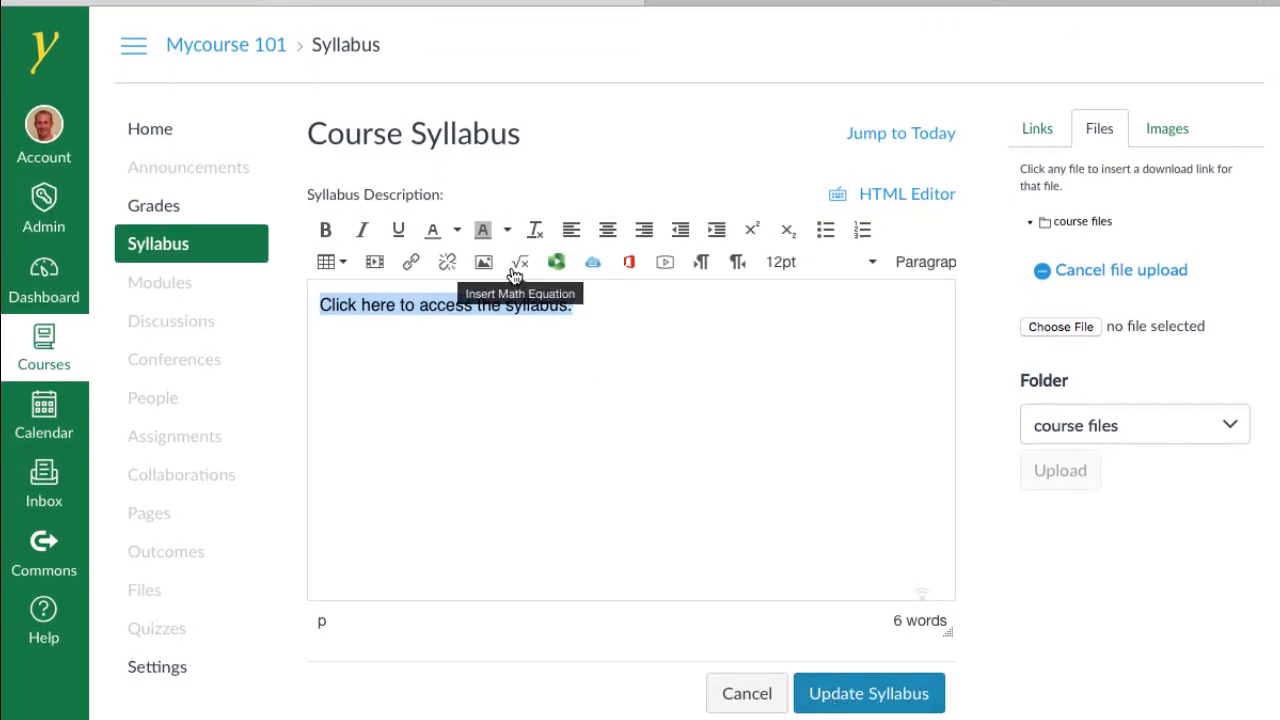
pyautogui.click(787, 266)
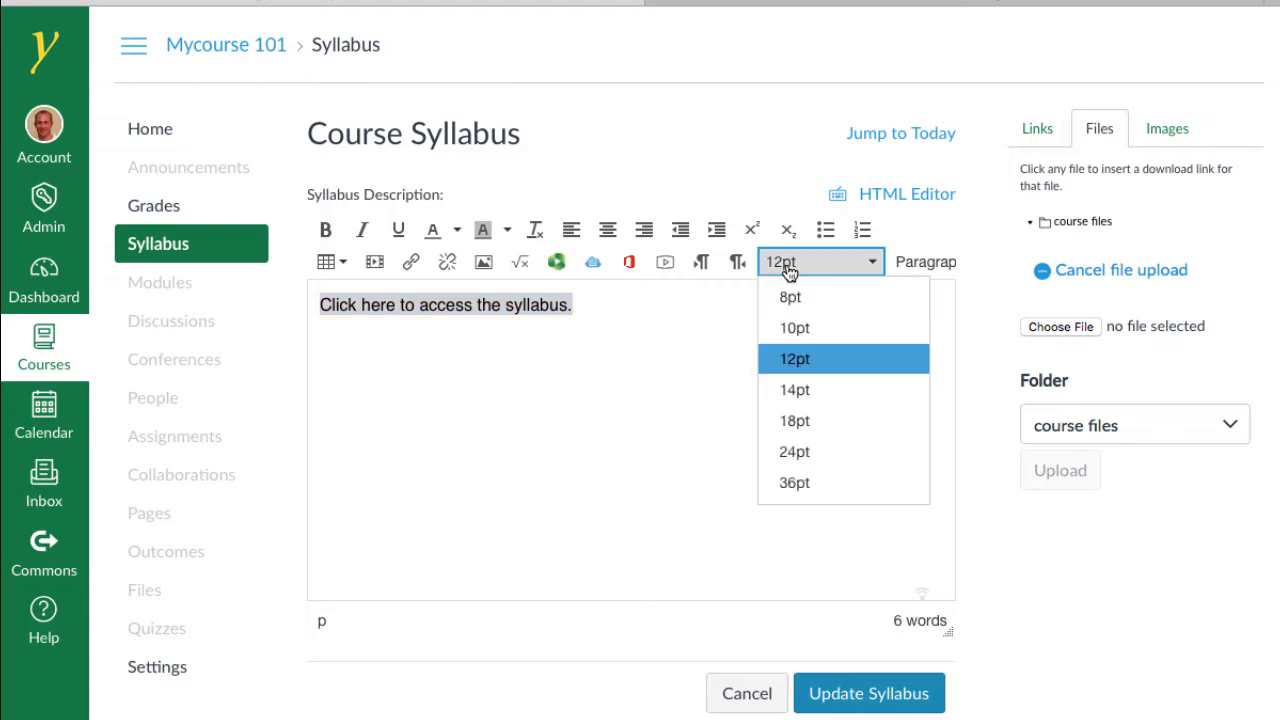
pyautogui.click(796, 451)
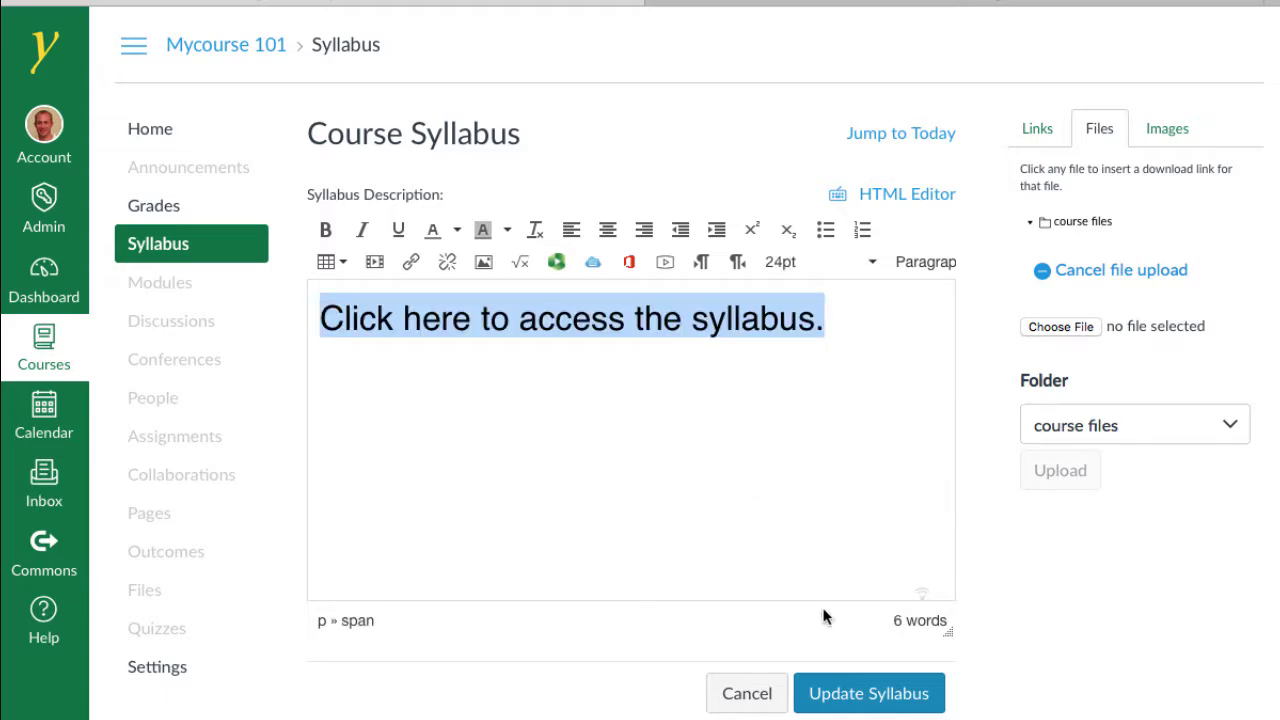
pyautogui.click(861, 703)
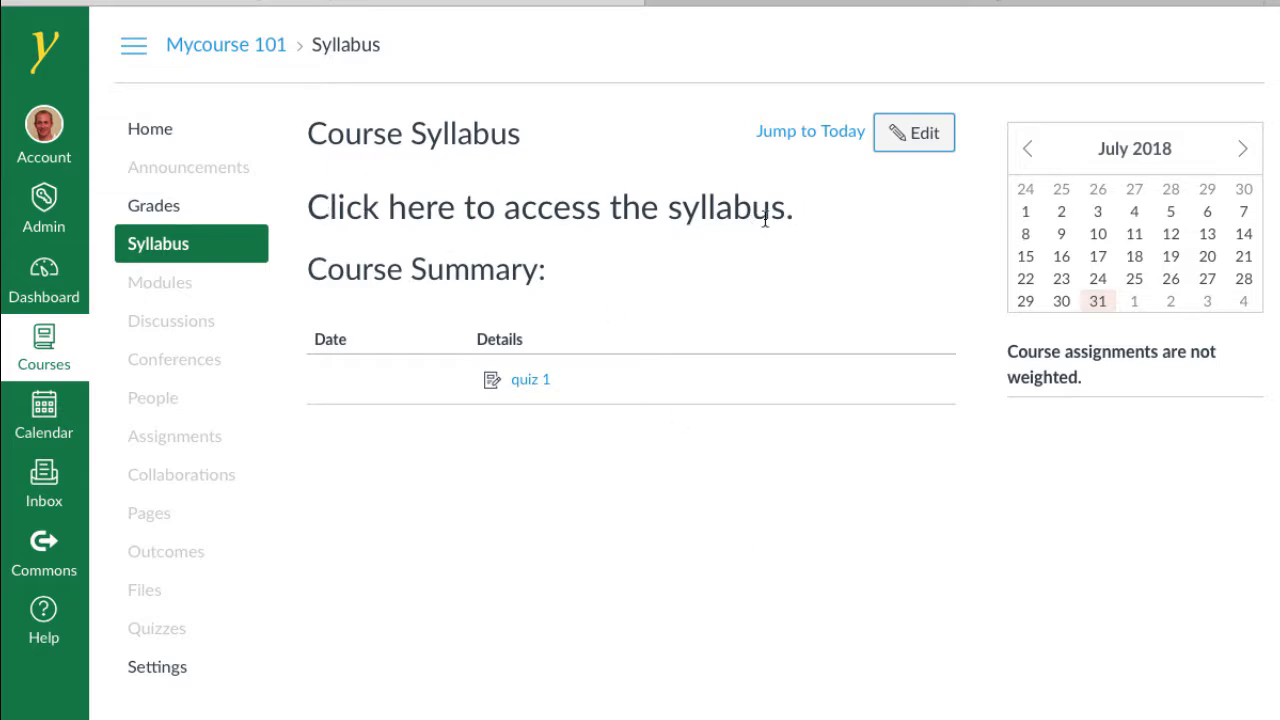
# Add a new course module named "Chapter 1"
pyautogui.click(152, 287)
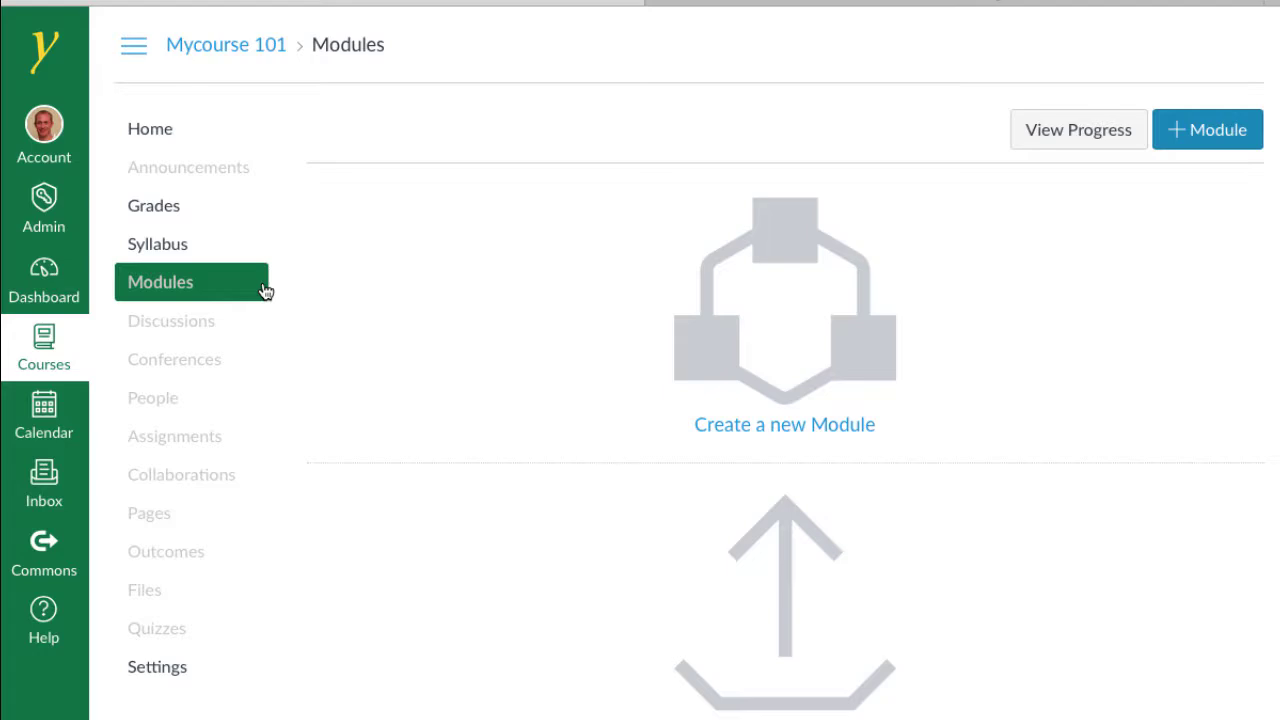
pyautogui.click(1211, 141)
pyautogui.click(546, 351)
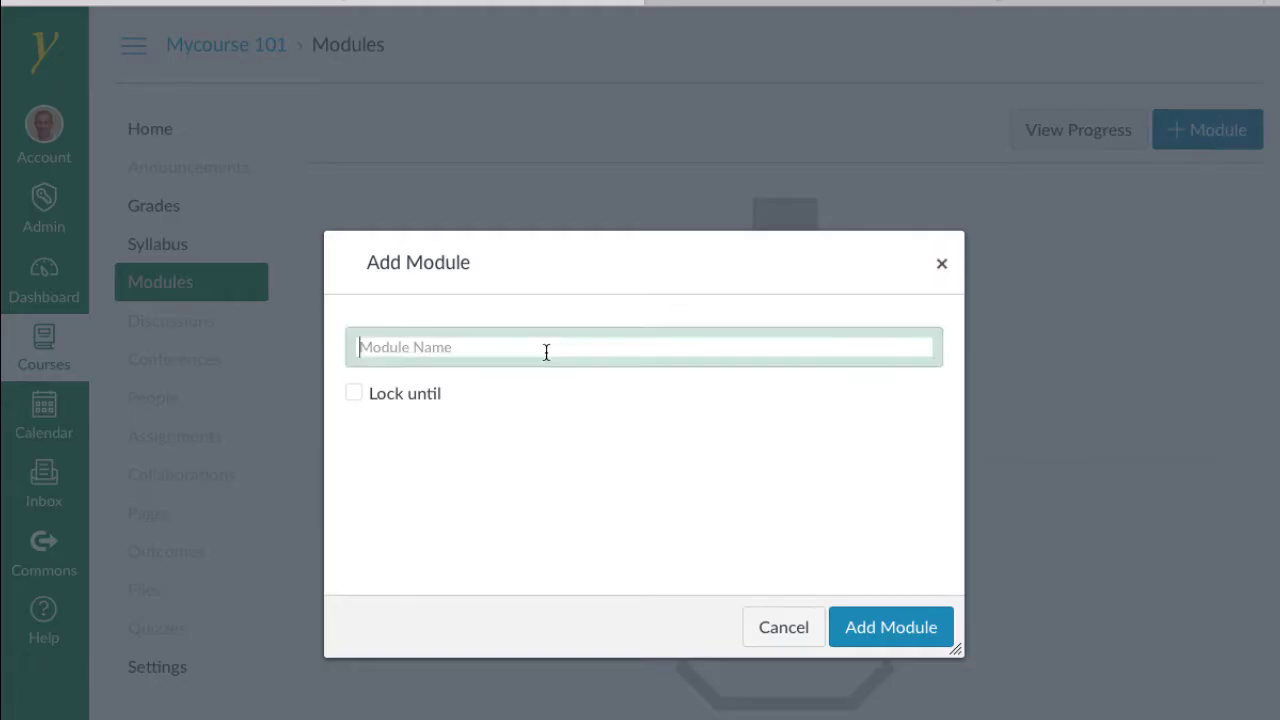
pyautogui.write('c')
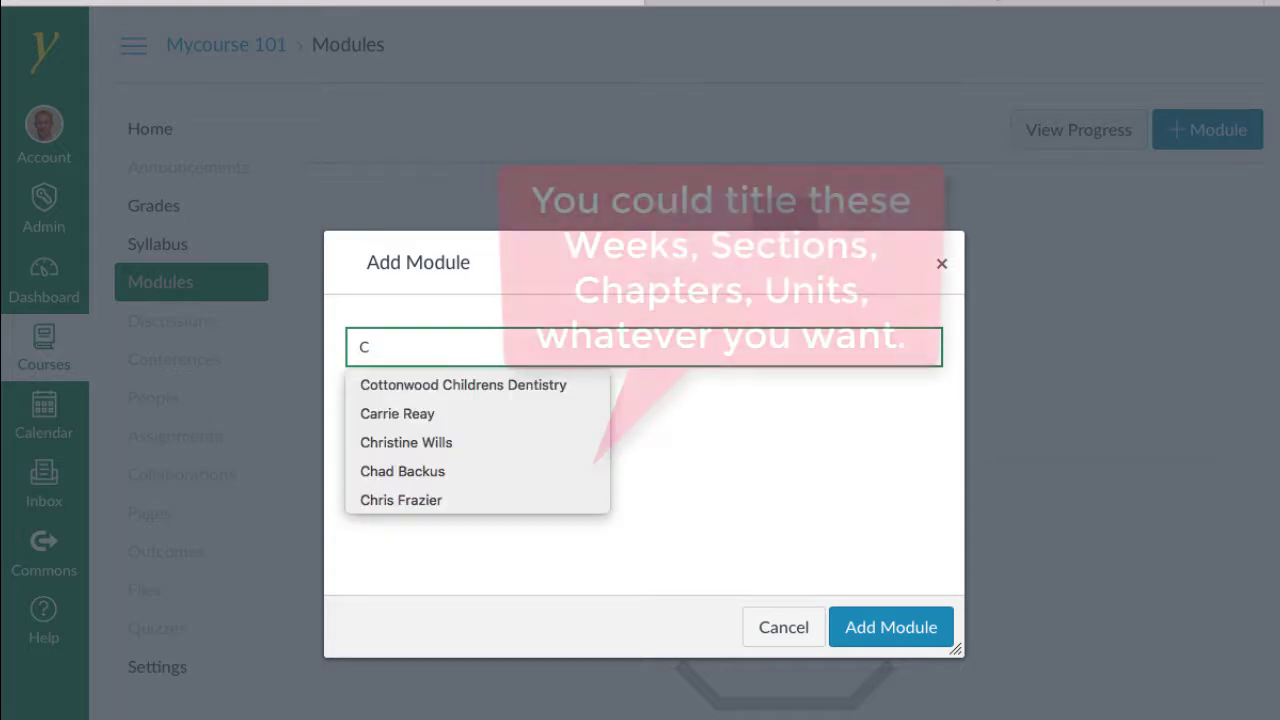
pyautogui.write('hapter ')
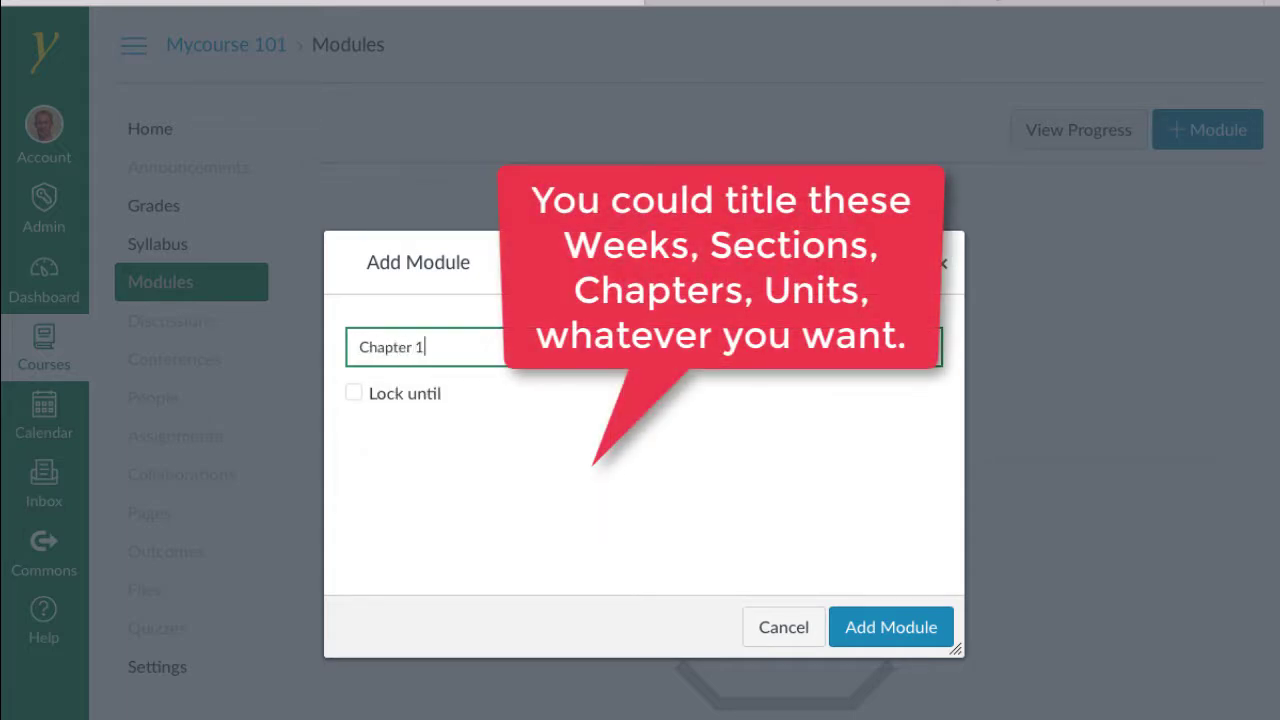
pyautogui.write('1')
pyautogui.click(926, 630)
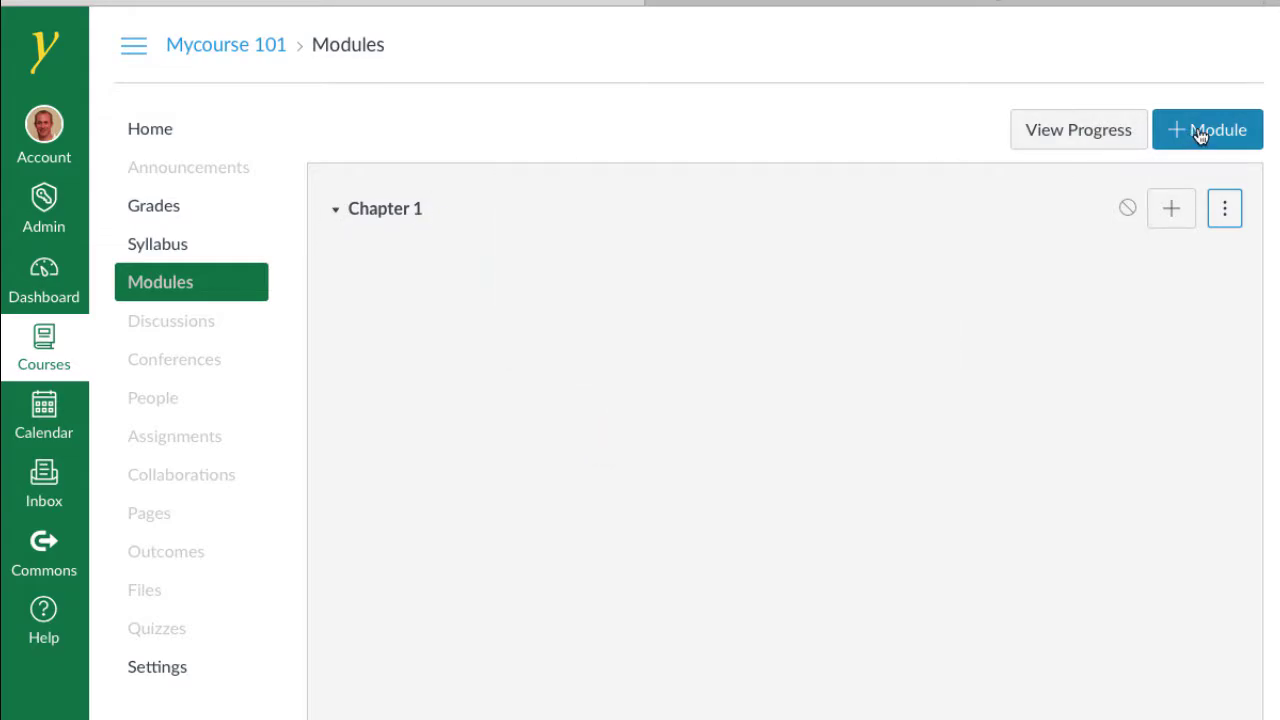
# Add two more course modules named "Chapter 2" and "Chapter 3"
pyautogui.click(1201, 131)
pyautogui.click(522, 350)
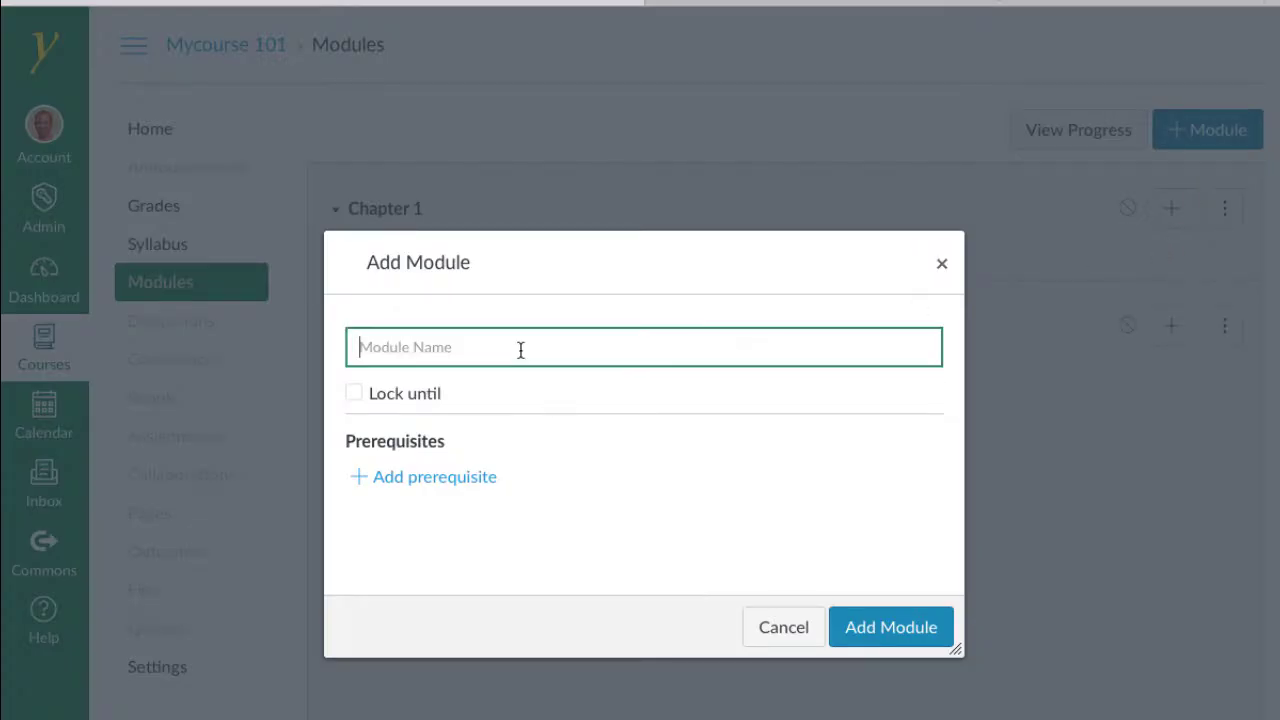
pyautogui.write('Chapter 2')
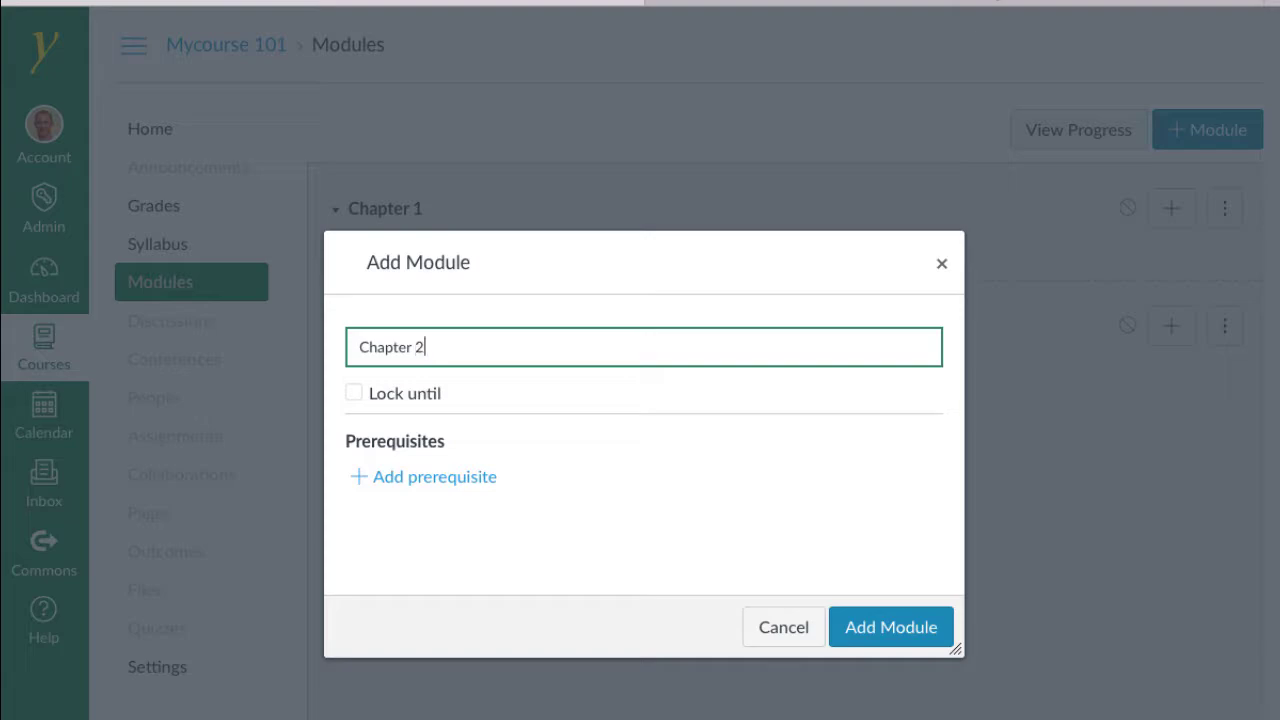
pyautogui.click(852, 626)
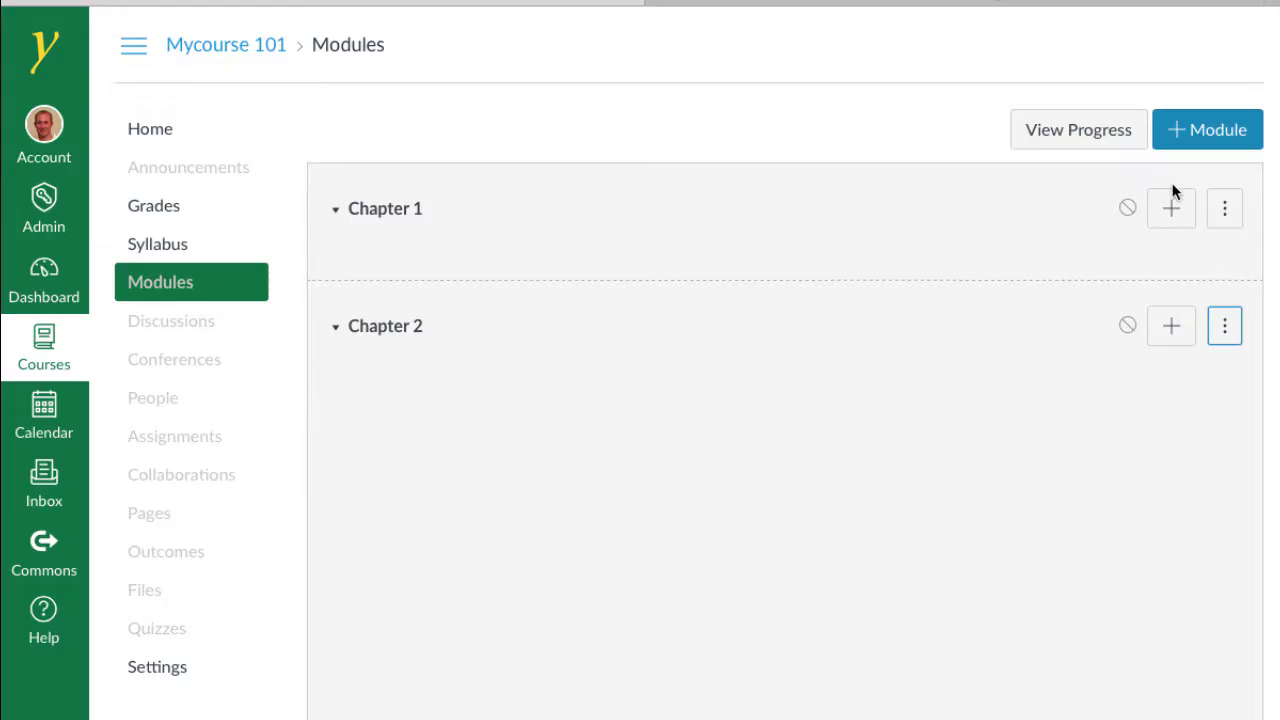
pyautogui.click(1215, 150)
pyautogui.click(438, 350)
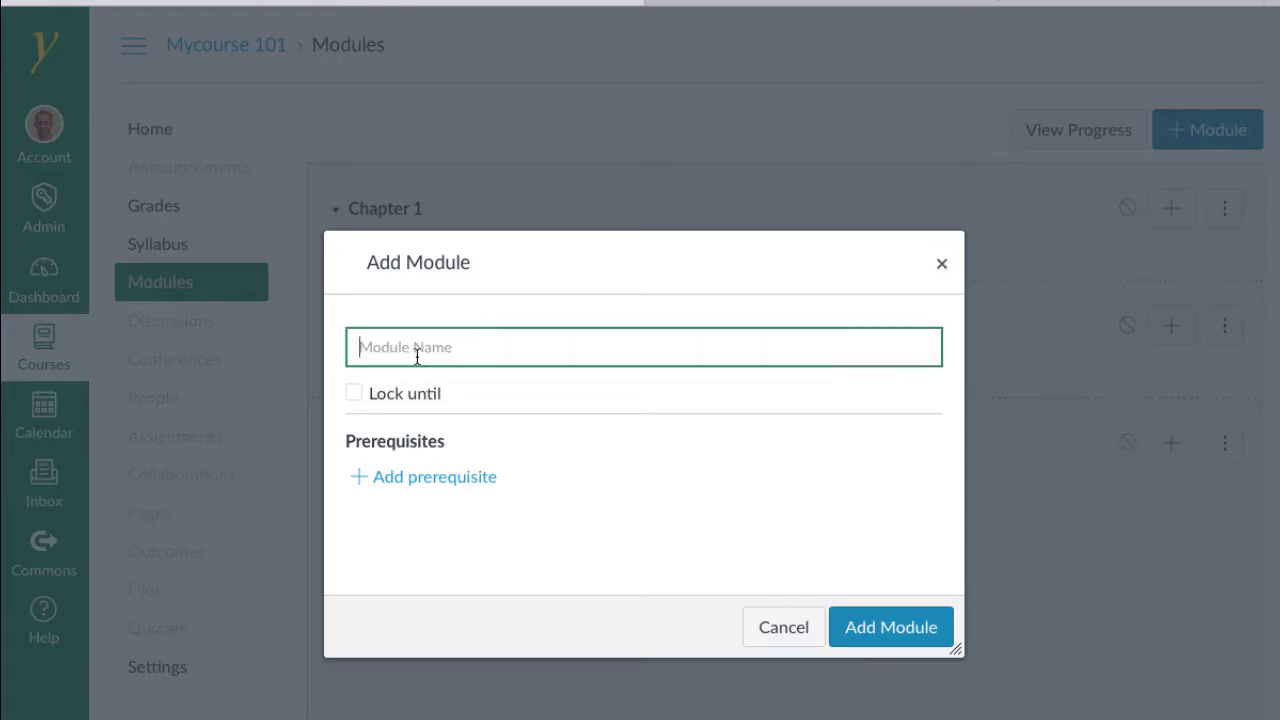
pyautogui.write('Chapter 3')
pyautogui.click(886, 630)
# Add two further course modules named "Chapter 4" and "Chapter 5"
pyautogui.click(1197, 131)
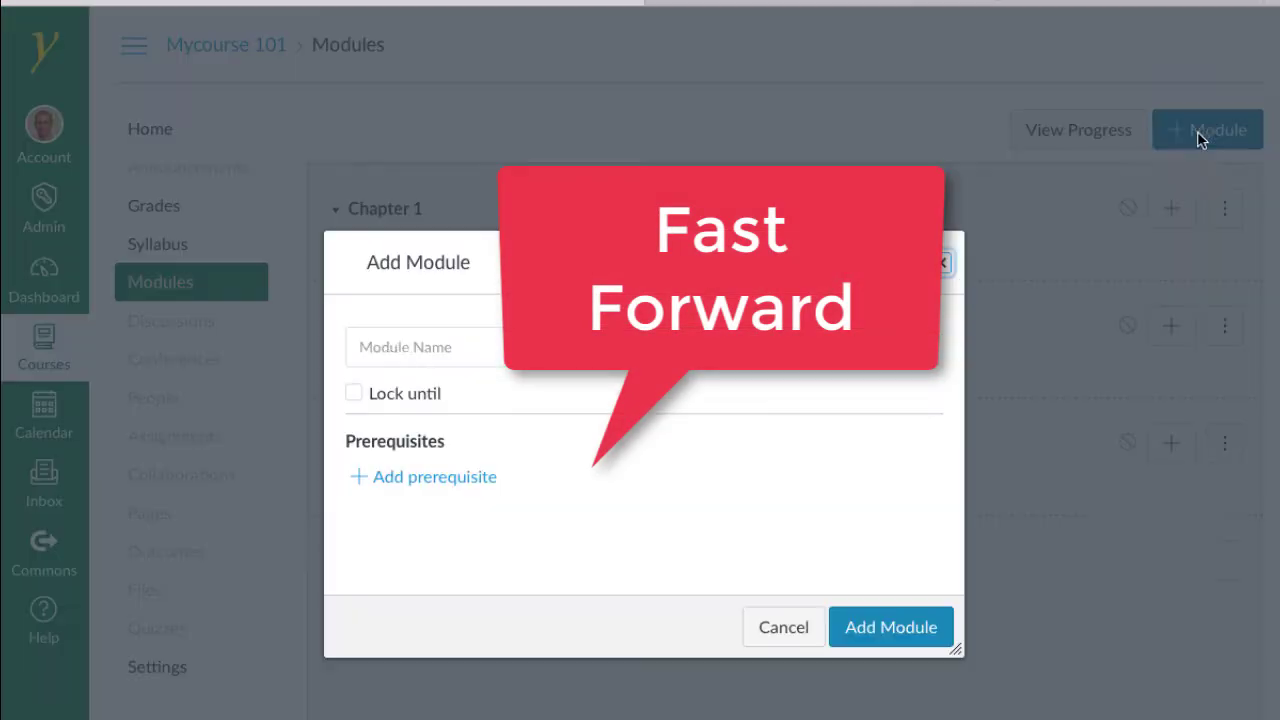
pyautogui.click(386, 346)
pyautogui.write('Chapter 4')
pyautogui.click(893, 627)
pyautogui.click(1209, 131)
pyautogui.click(429, 346)
pyautogui.write('Chapter 5')
pyautogui.click(884, 635)
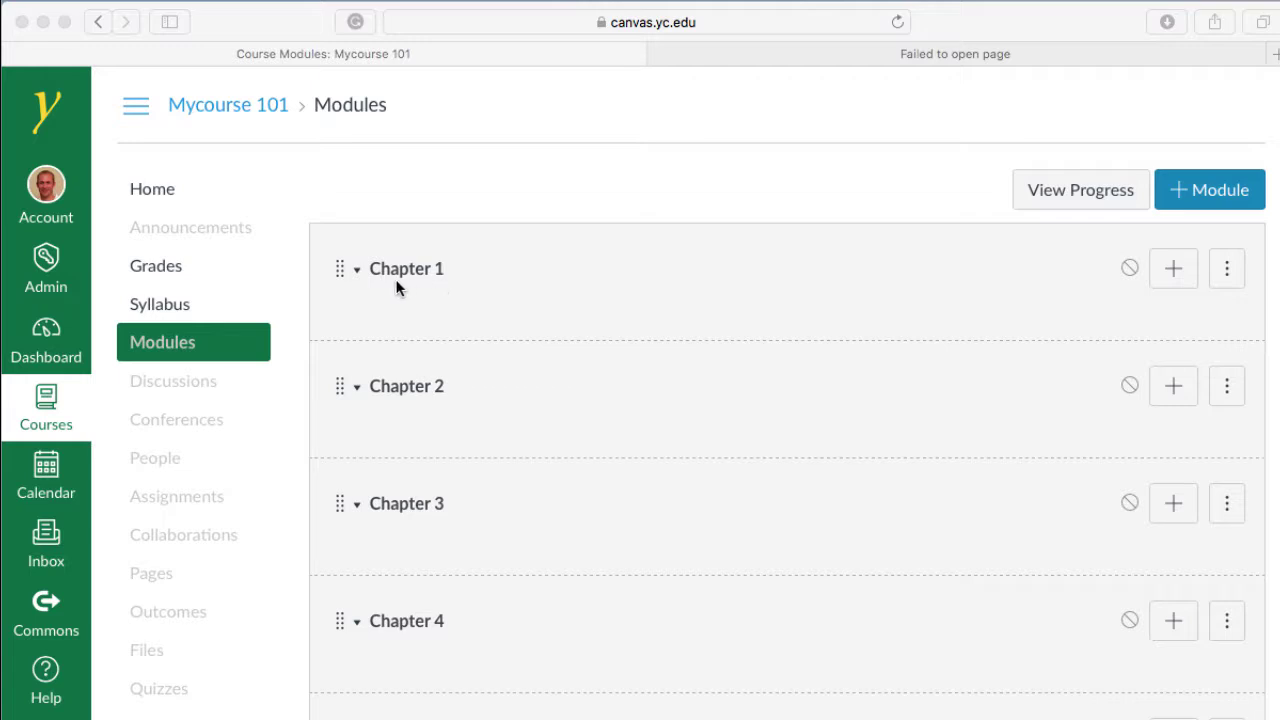
# Add a new assignment named "Assignment 1.1" to the Chapter 1 module, without indentation
pyautogui.click(1175, 277)
pyautogui.click(1175, 277)
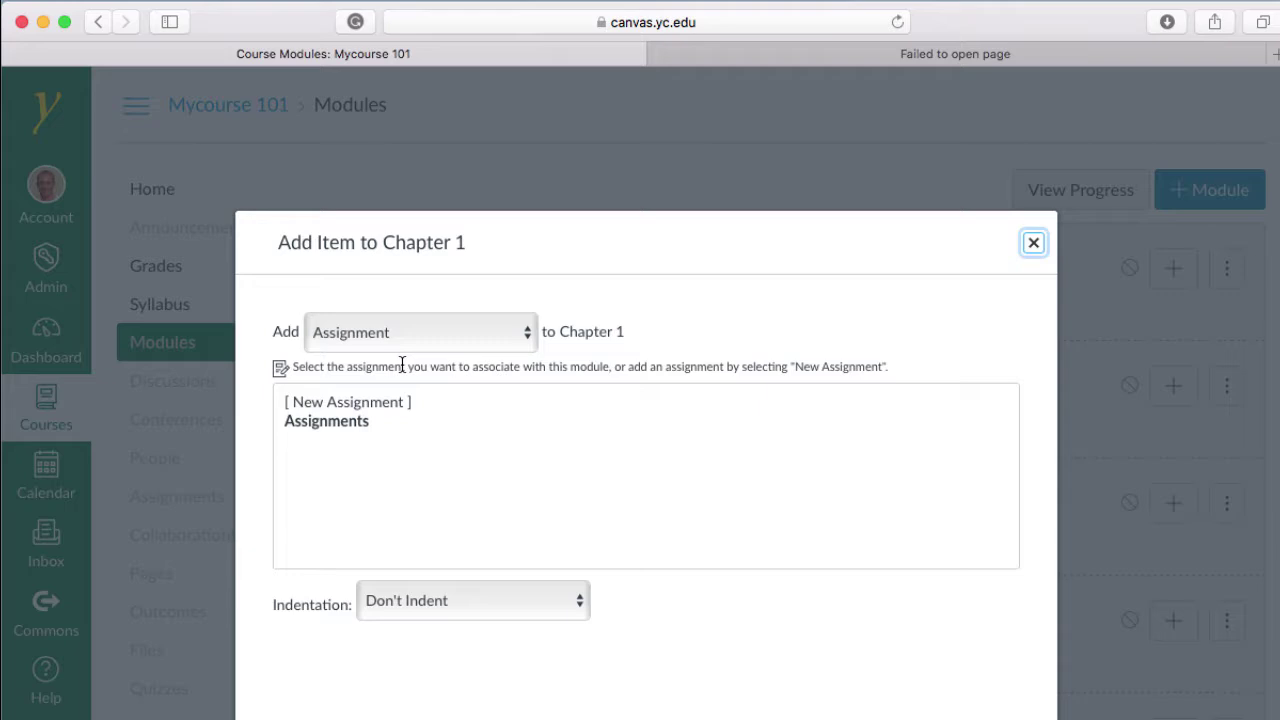
pyautogui.click(367, 404)
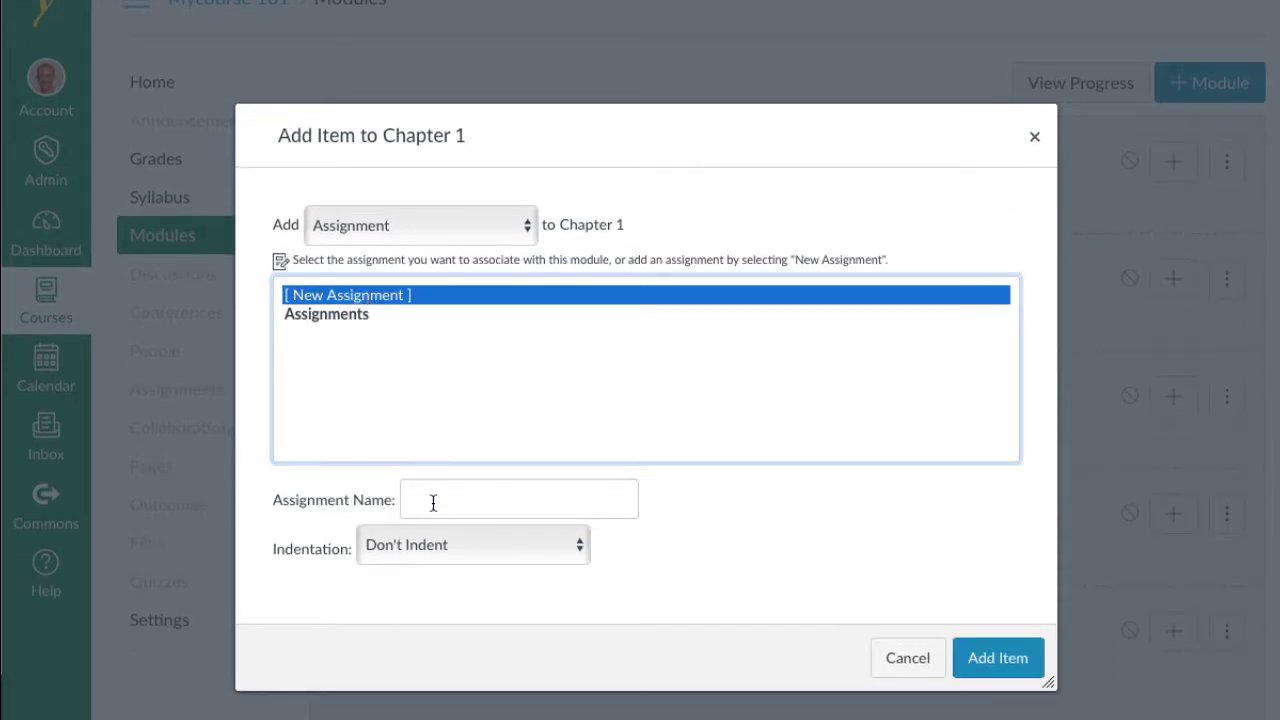
pyautogui.click(434, 503)
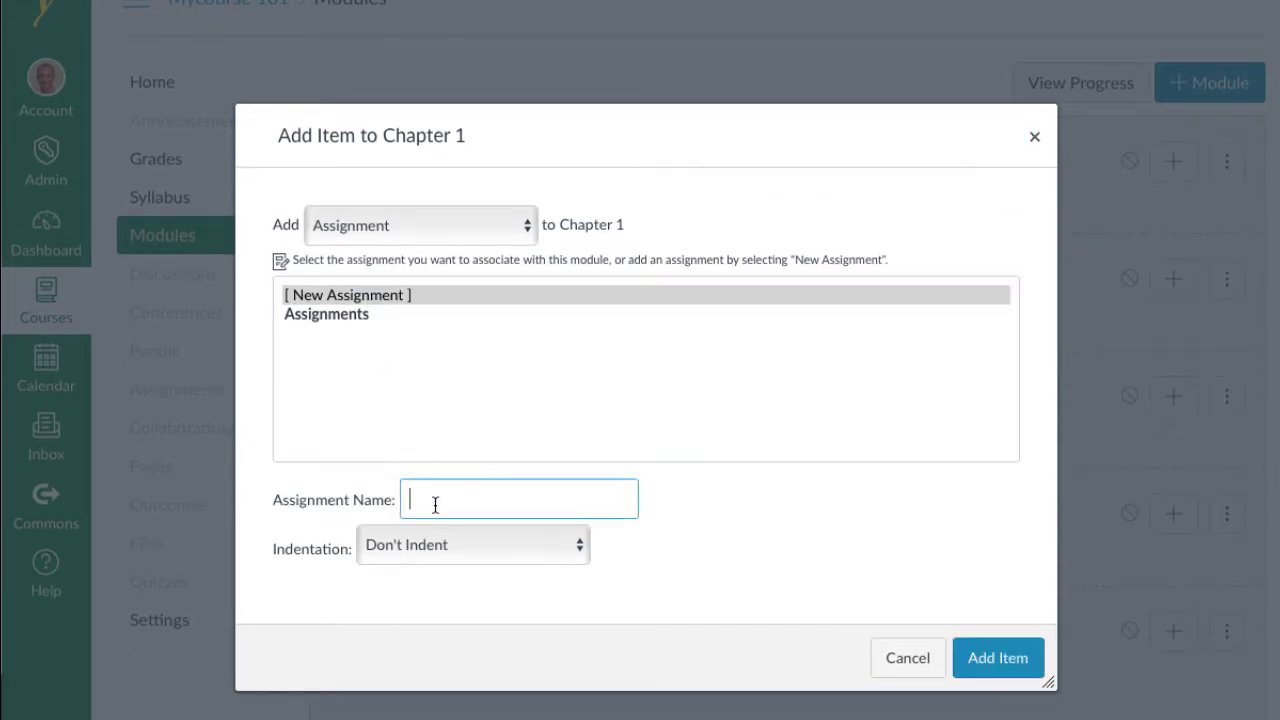
pyautogui.write('Assignment 1.1')
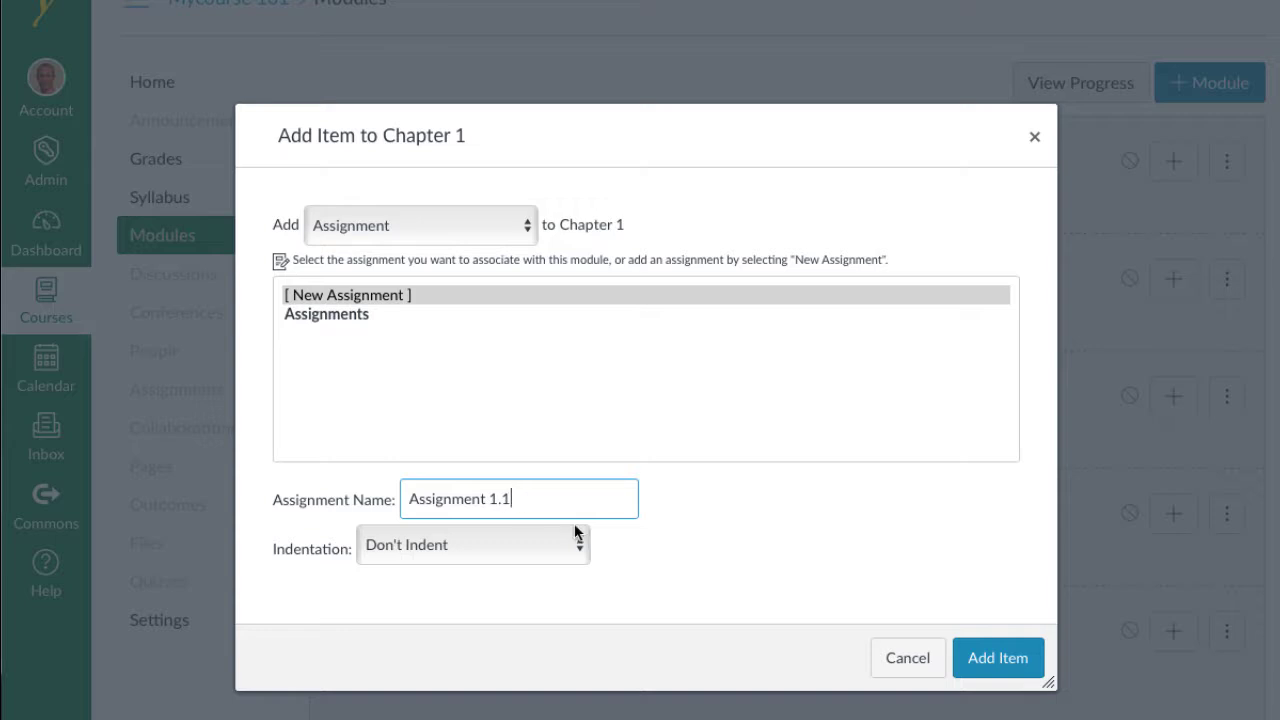
pyautogui.click(996, 658)
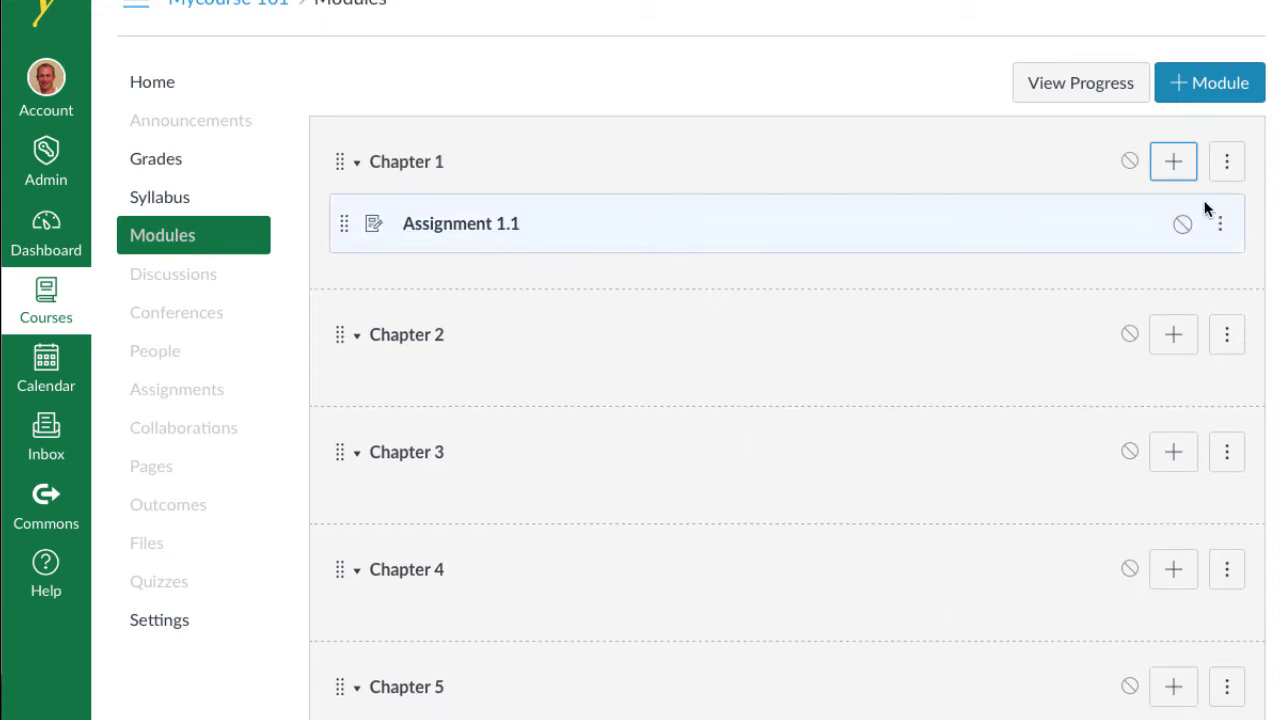
# Add a new assignment named "Quiz 1.1" to the Chapter 1 module
pyautogui.click(1175, 163)
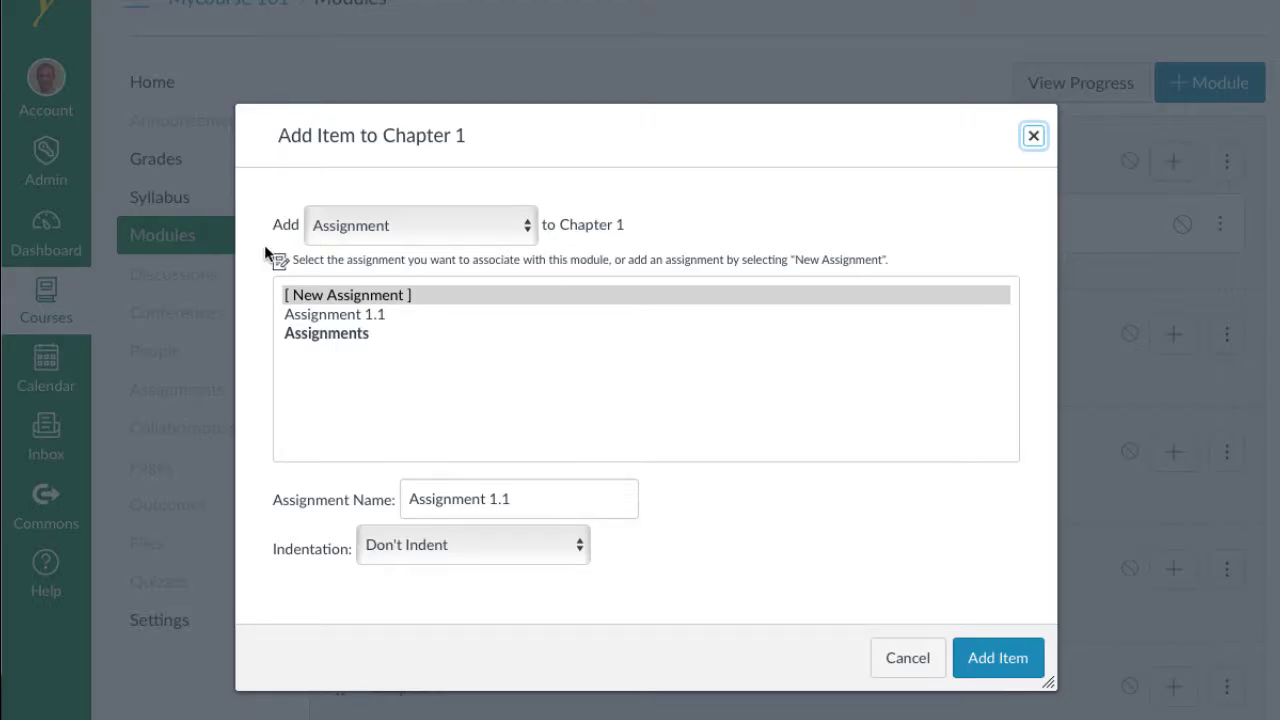
pyautogui.click(530, 503)
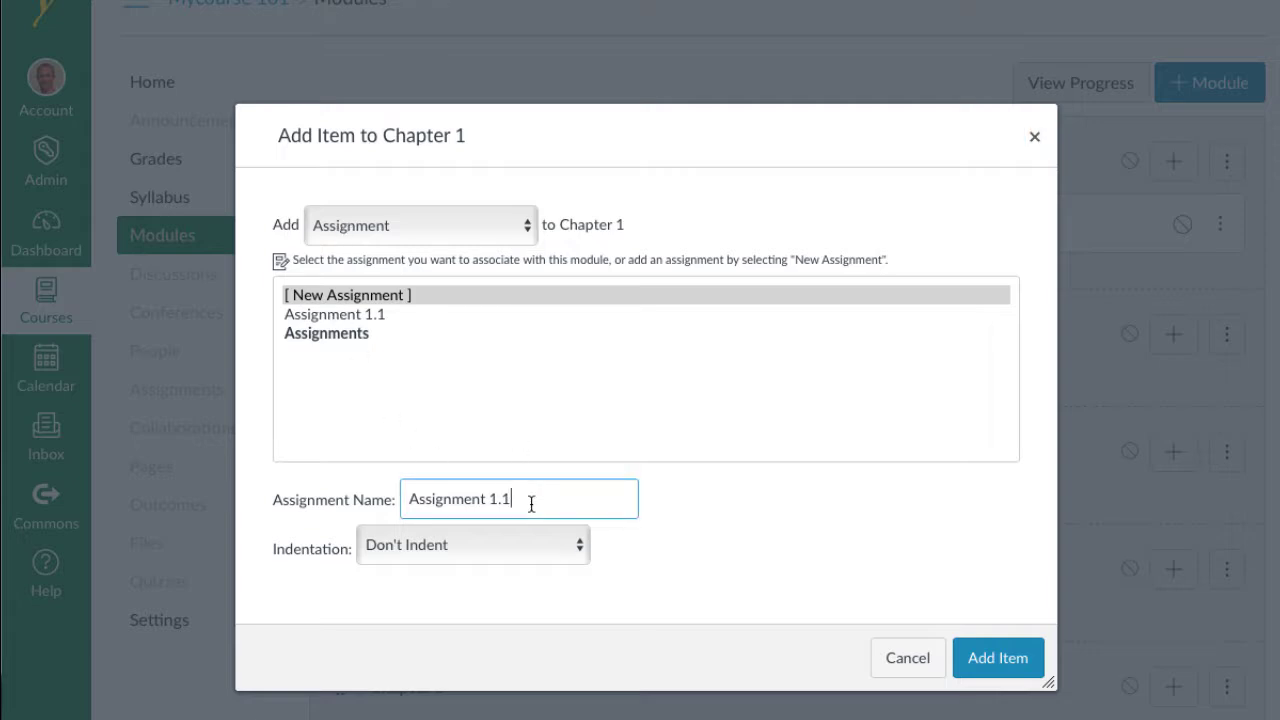
pyautogui.hotkey('ctrl', 'shift', 'Left')
pyautogui.hotkey('ctrl', 'shift', 'Left')
pyautogui.write('Q')
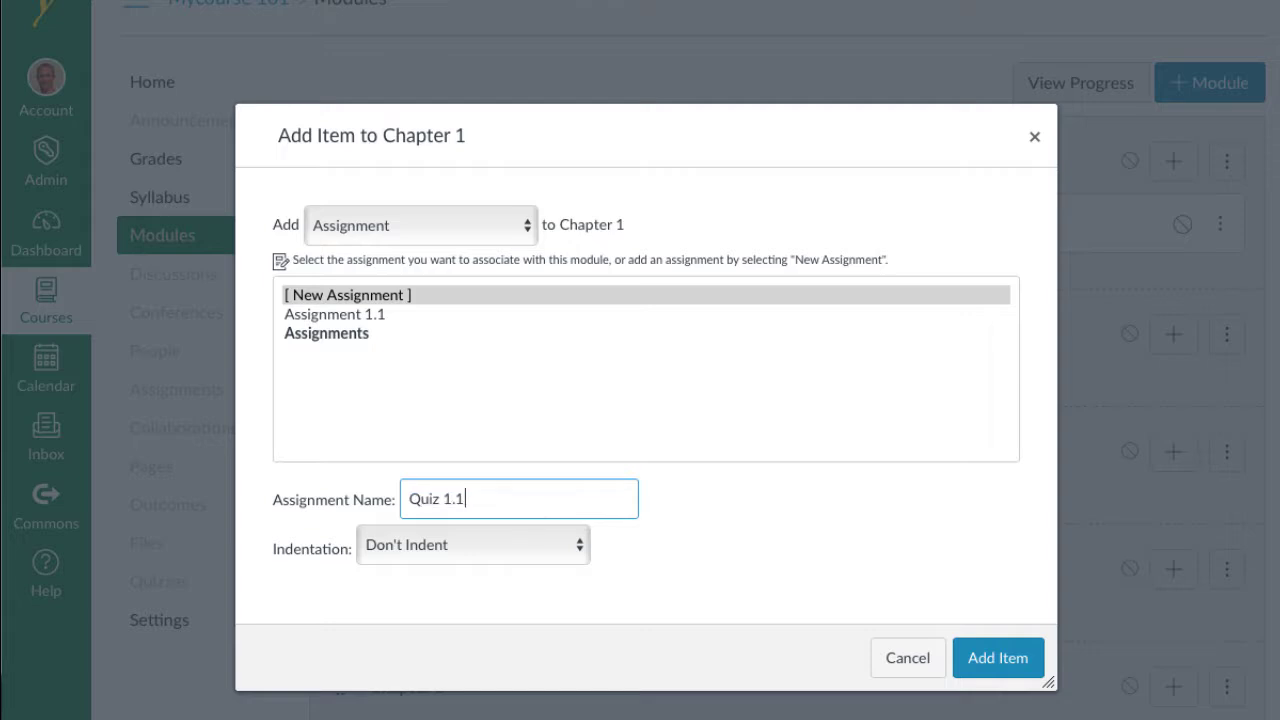
pyautogui.write('uiz 1.1')
pyautogui.click(985, 657)
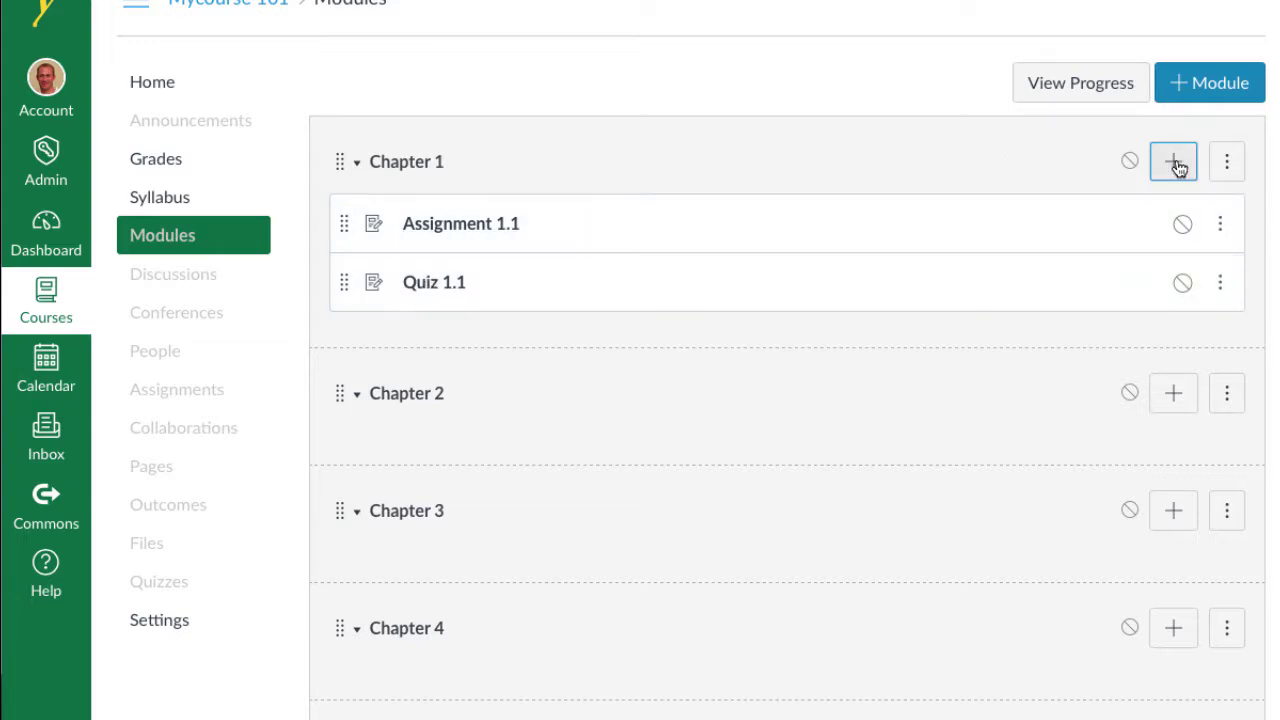
# Add a new assignment named "Assignment 1.2" to the Chapter 1 module
pyautogui.click(1175, 163)
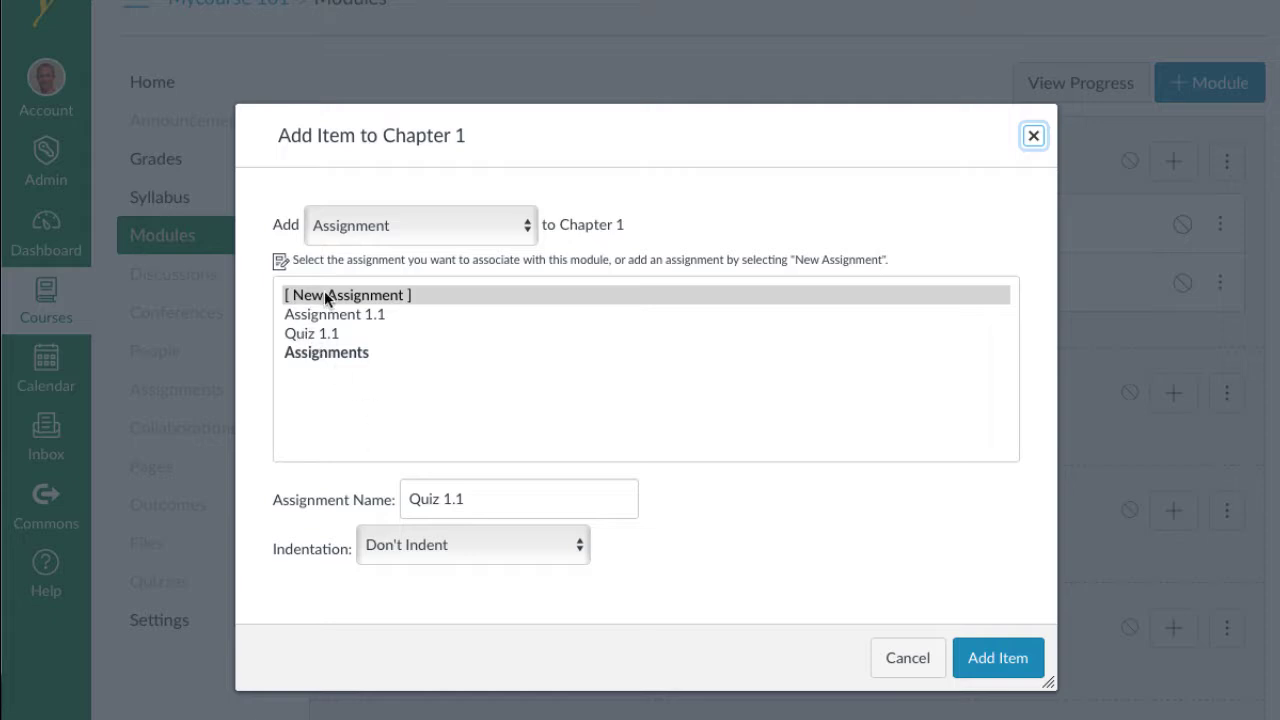
pyautogui.tripleClick(474, 500)
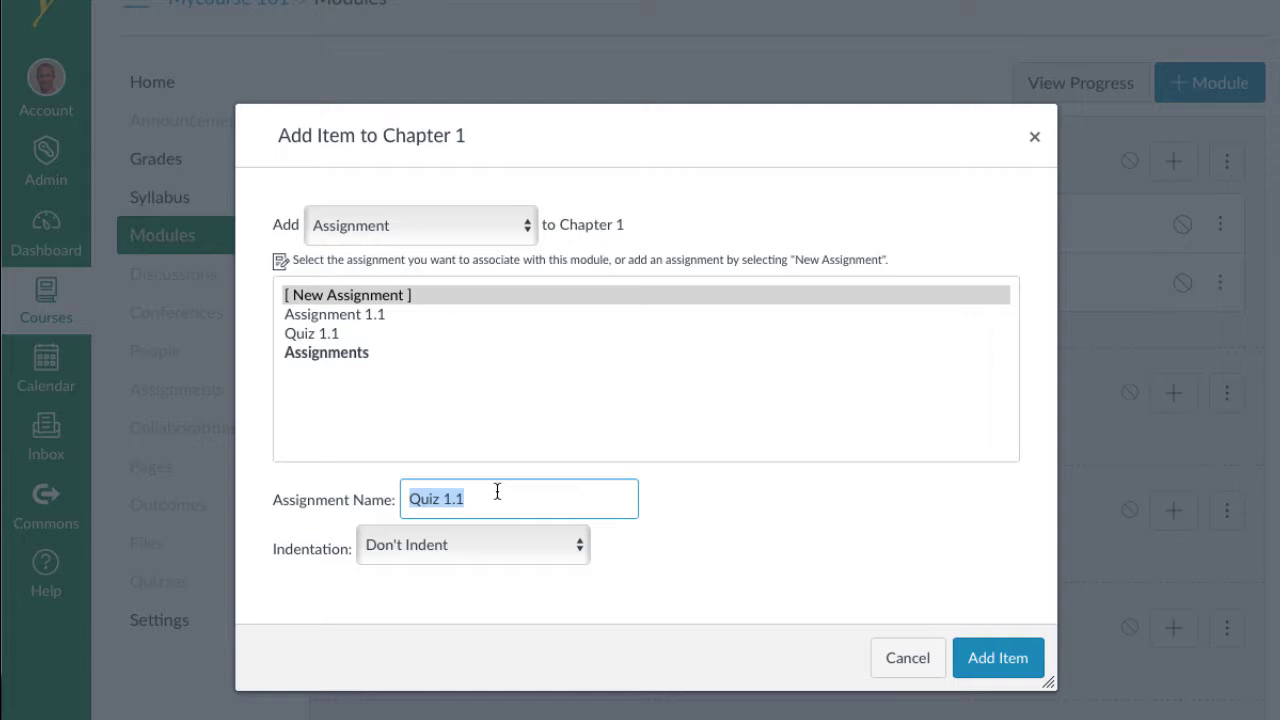
pyautogui.write('Assignment 1')
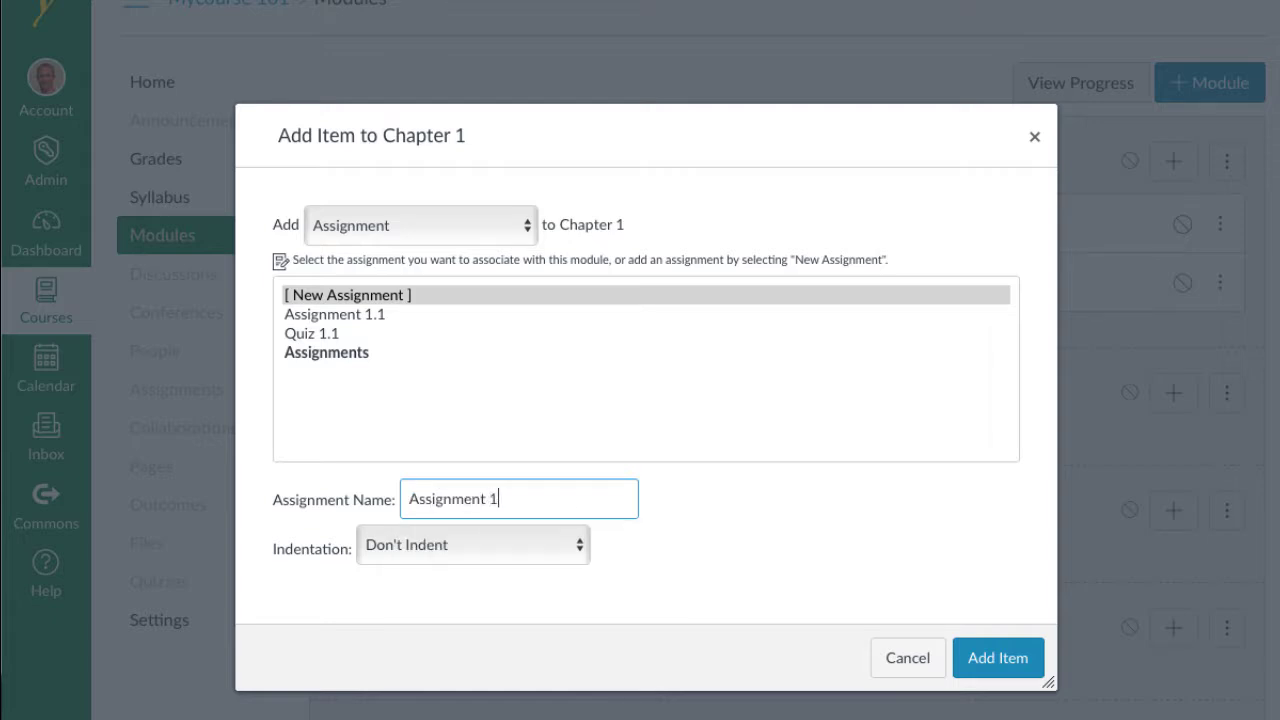
pyautogui.write('.2')
pyautogui.click(1008, 667)
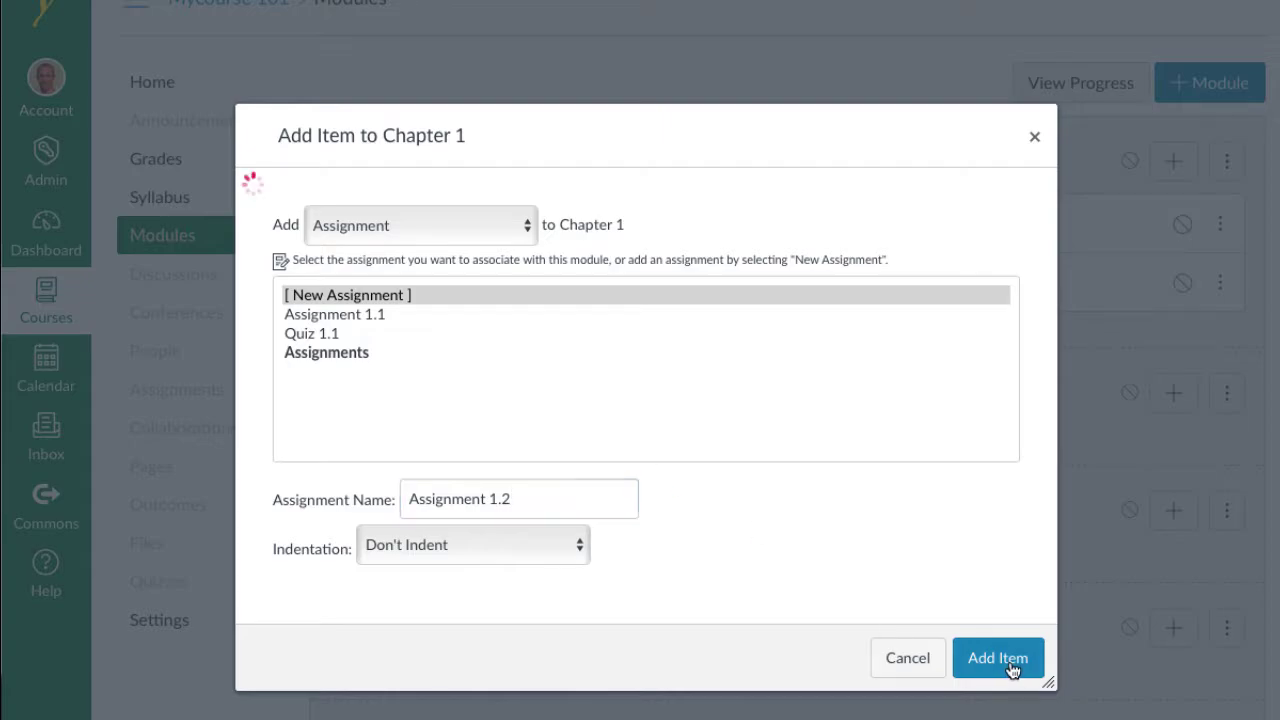
# Add a new assignment named "Quiz 1.2" to the Chapter 1 module and publish the module with its items
pyautogui.click(1171, 162)
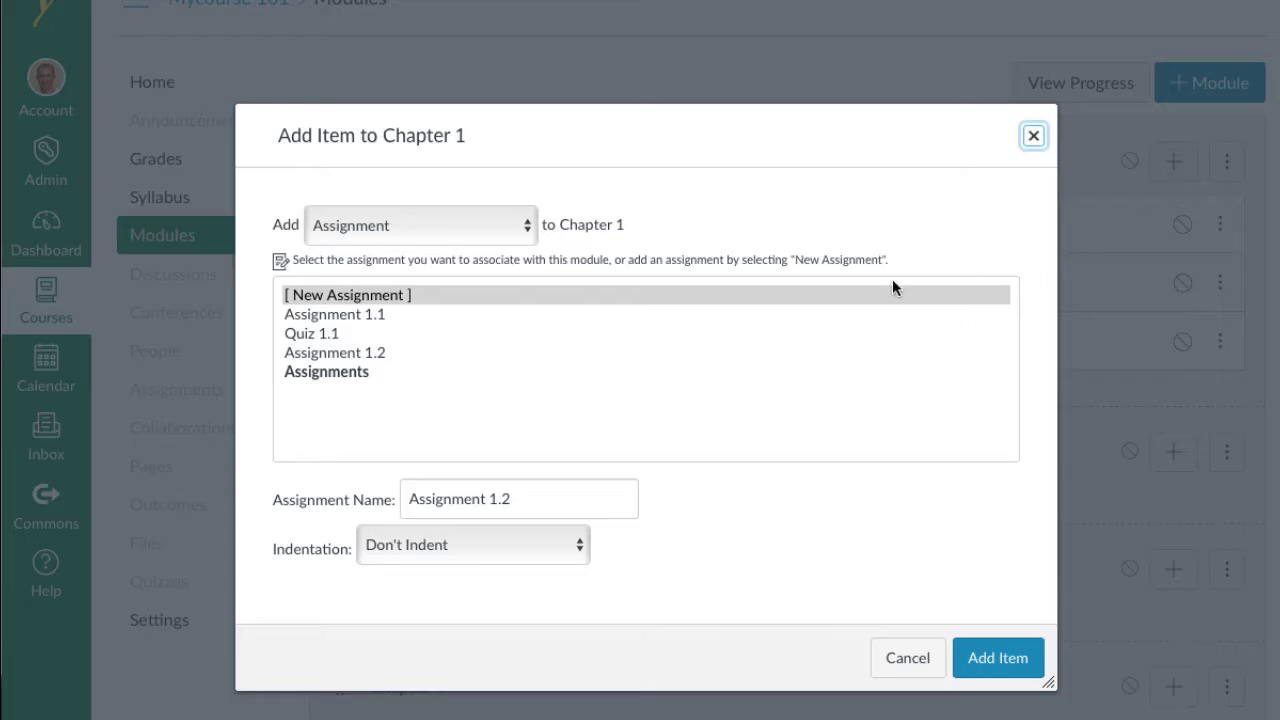
pyautogui.doubleClick(459, 498)
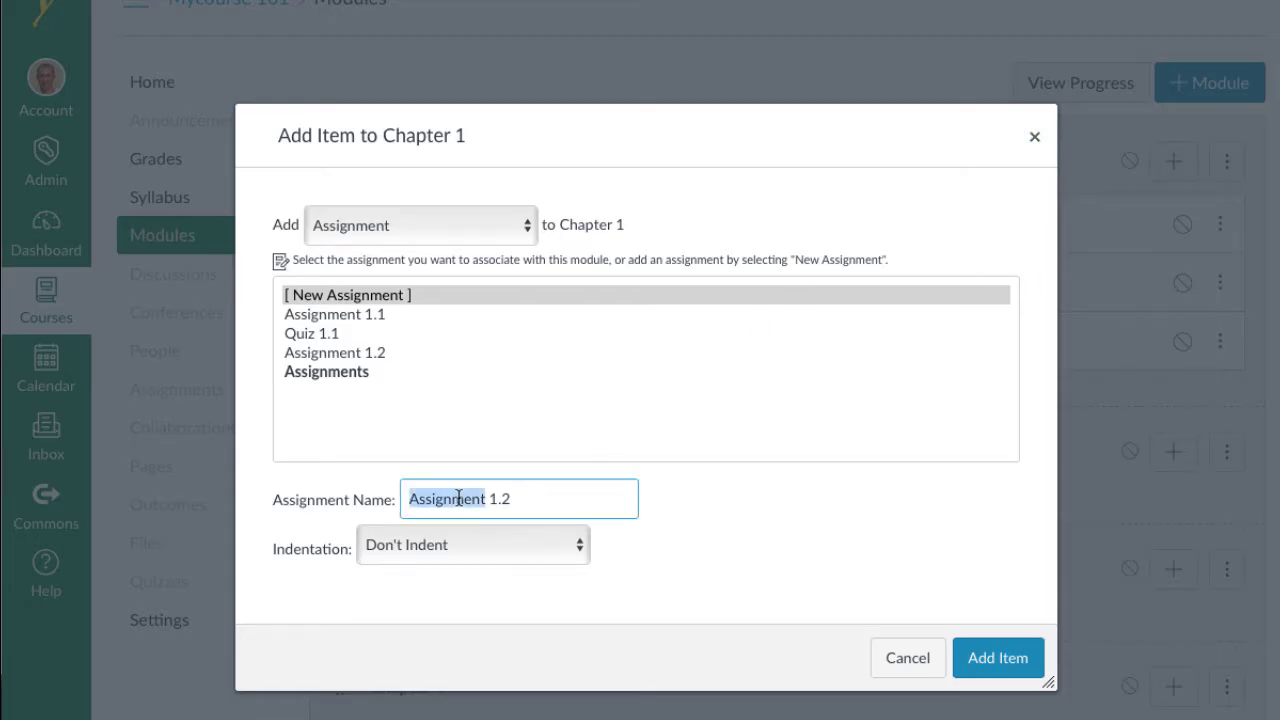
pyautogui.write('Quiz')
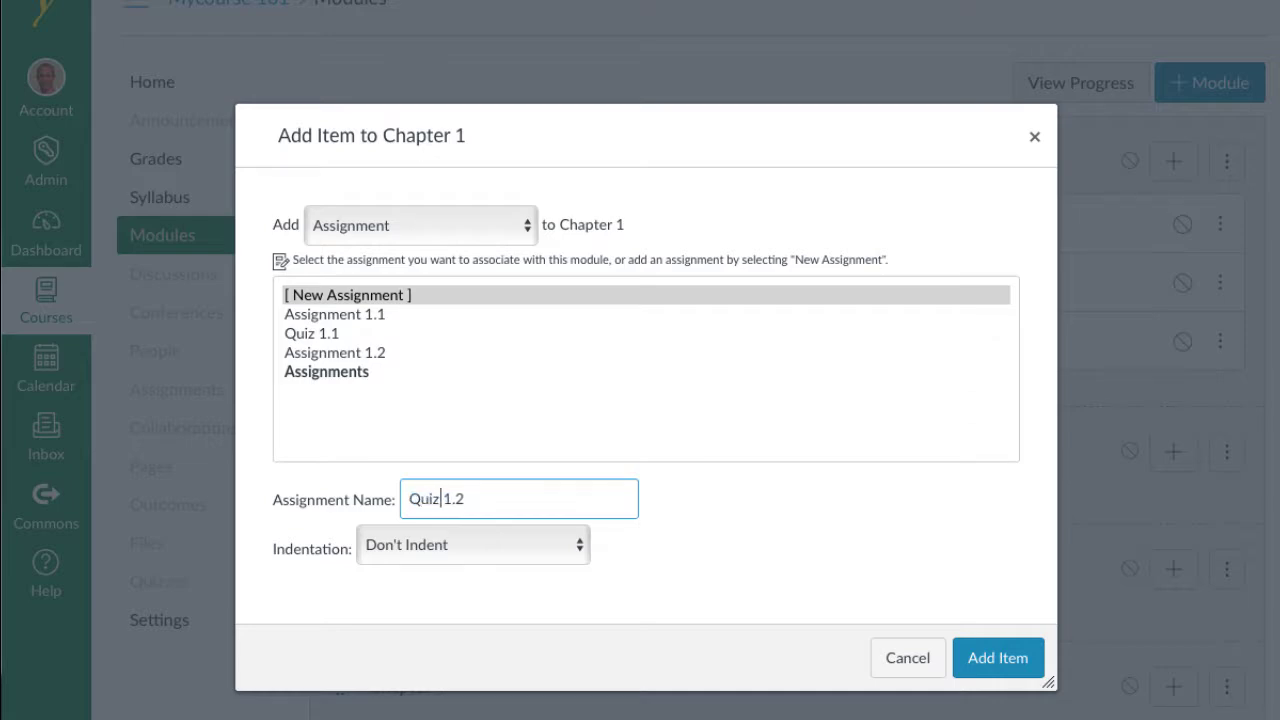
pyautogui.click(1020, 680)
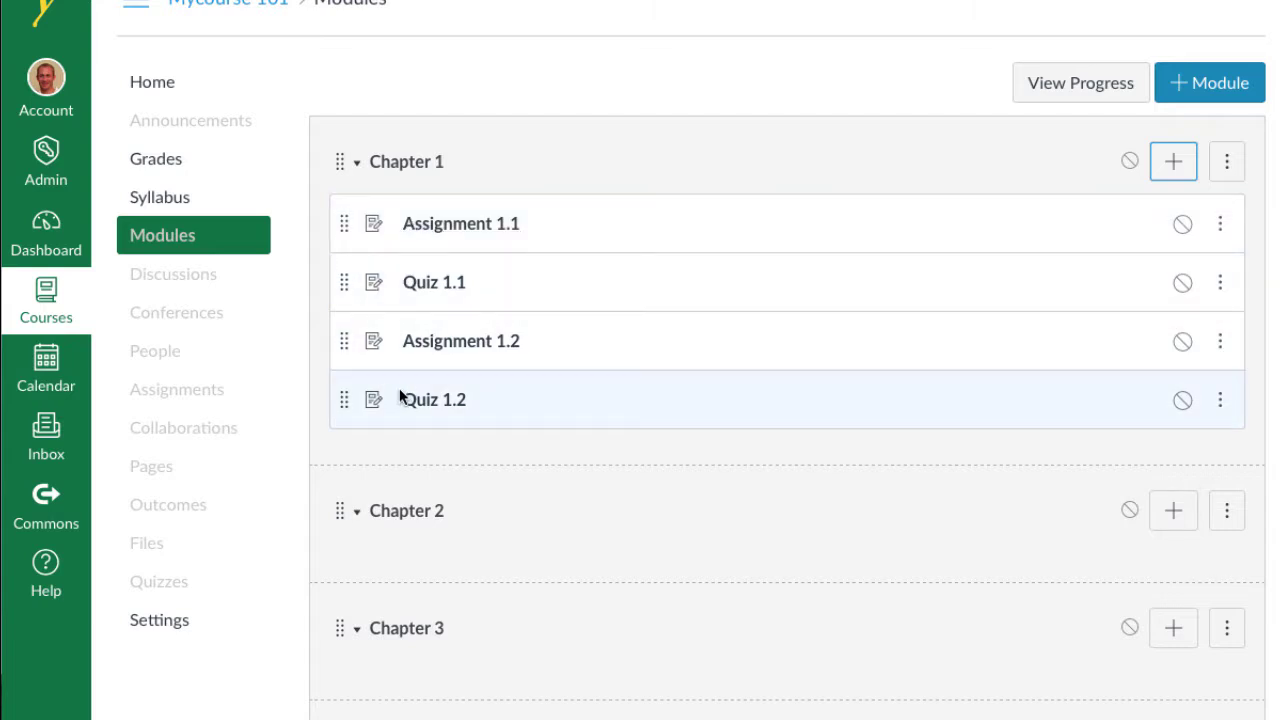
pyautogui.click(1129, 163)
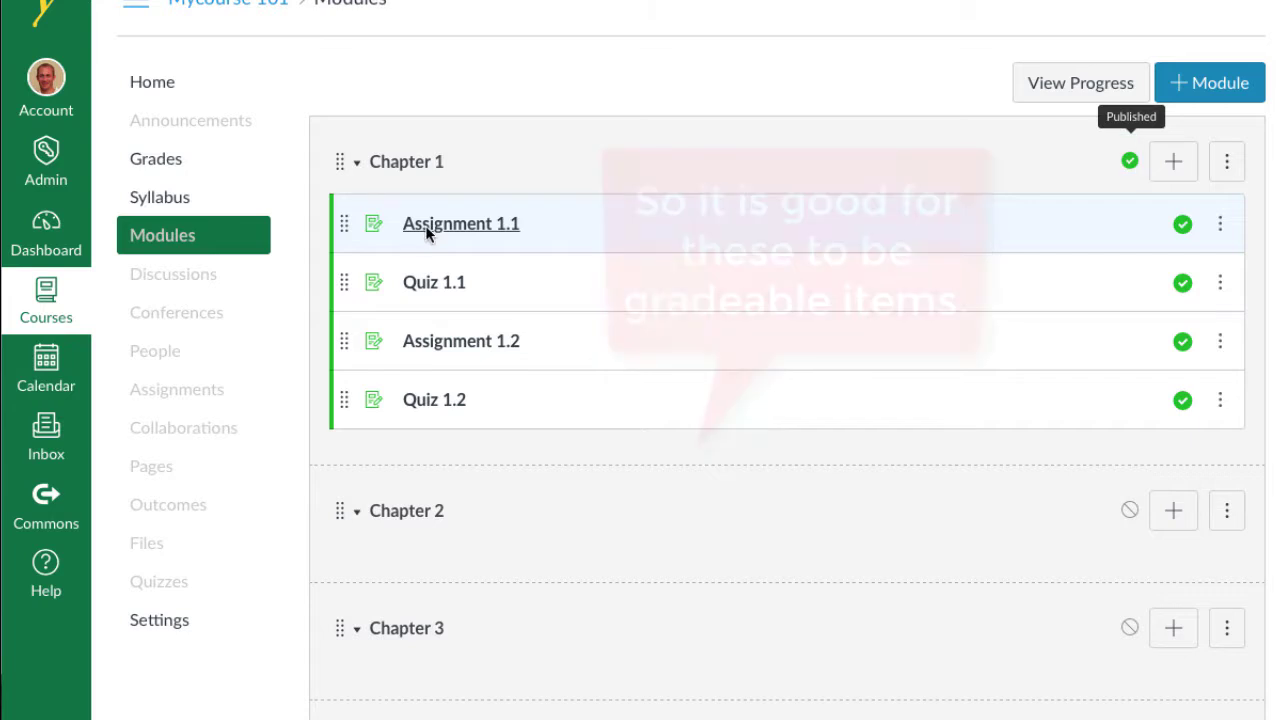
# Edit Assignment 1.1 to be worth 10 points and save it
pyautogui.click(426, 228)
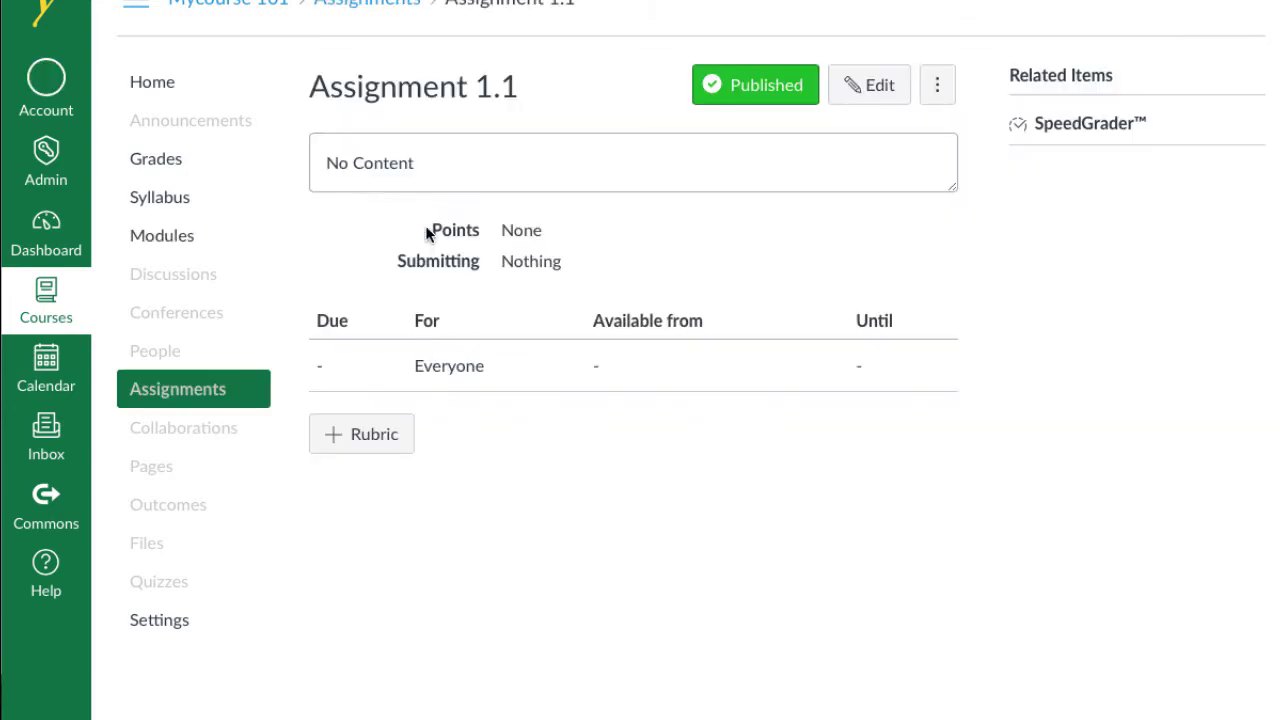
pyautogui.click(877, 88)
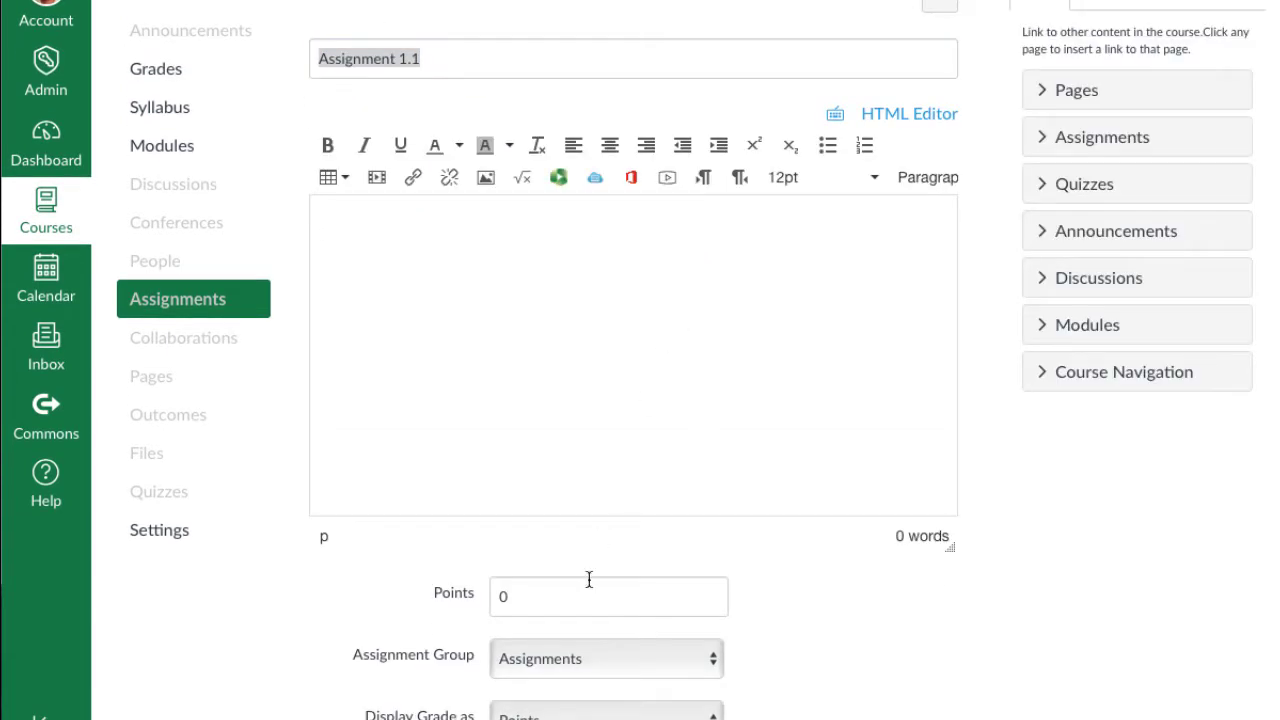
pyautogui.click(544, 606)
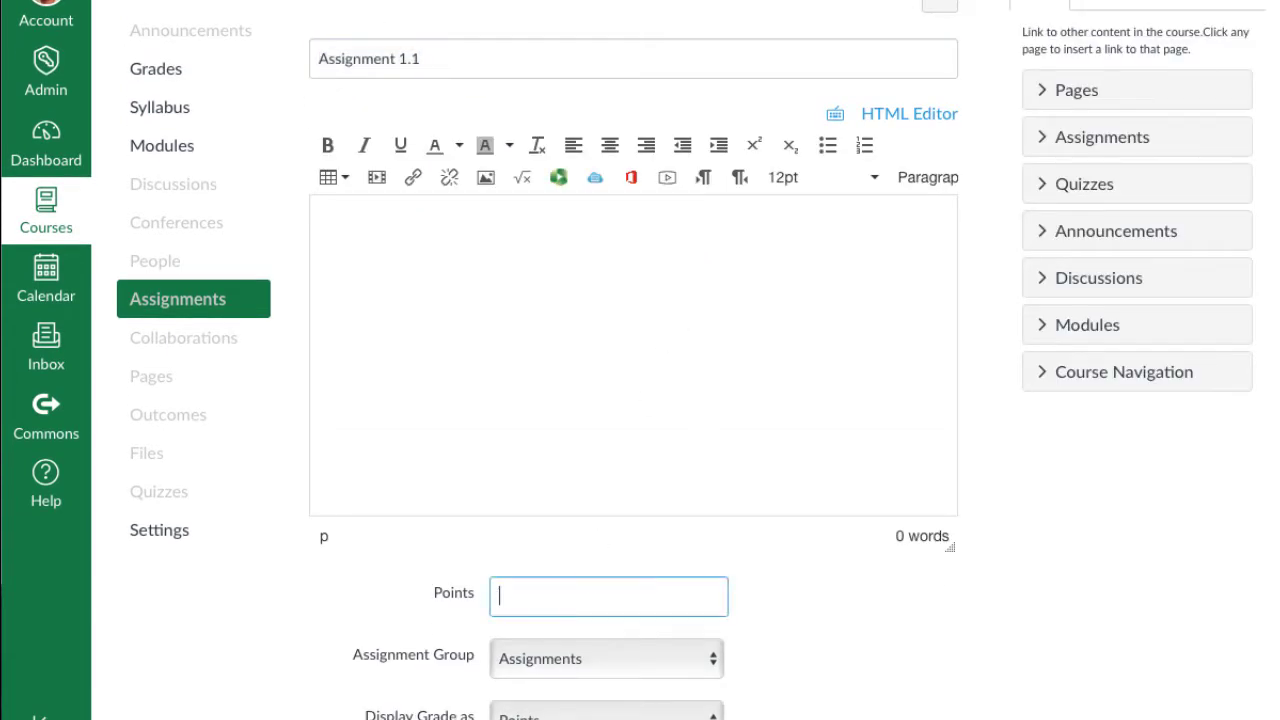
pyautogui.write('10')
pyautogui.click(781, 643)
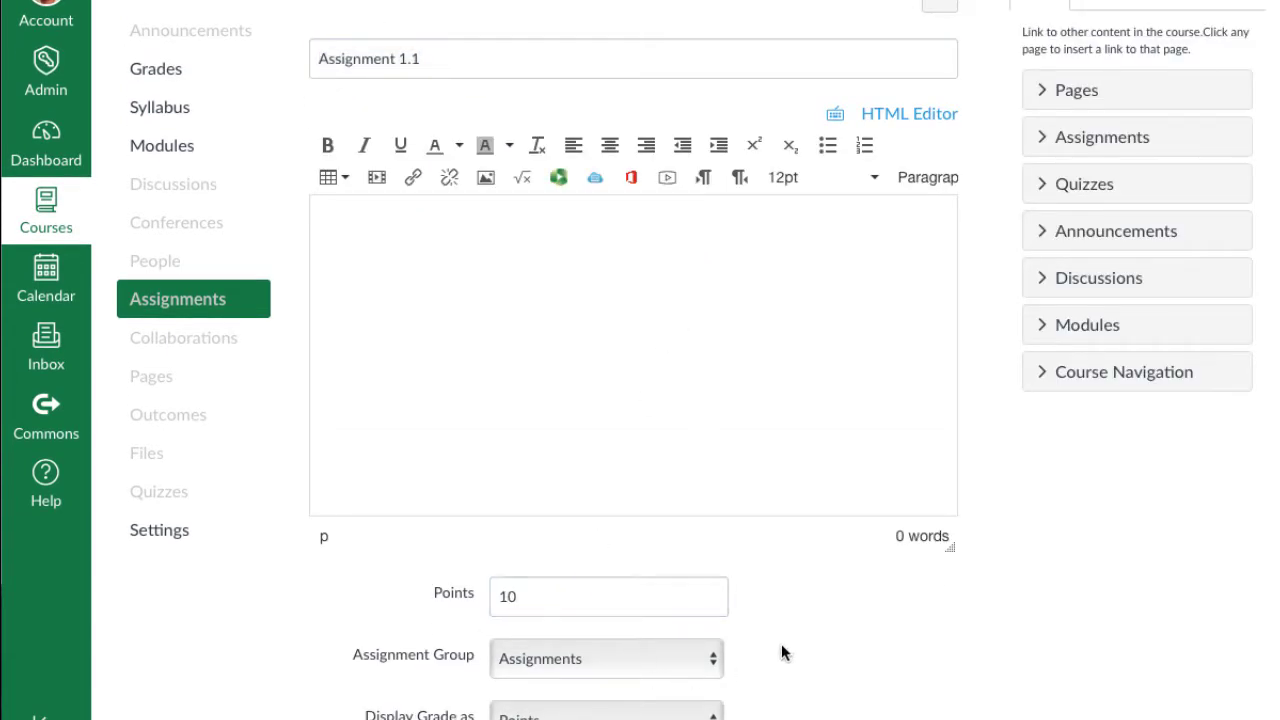
pyautogui.scroll(-10, 781, 652)
pyautogui.click(895, 652)
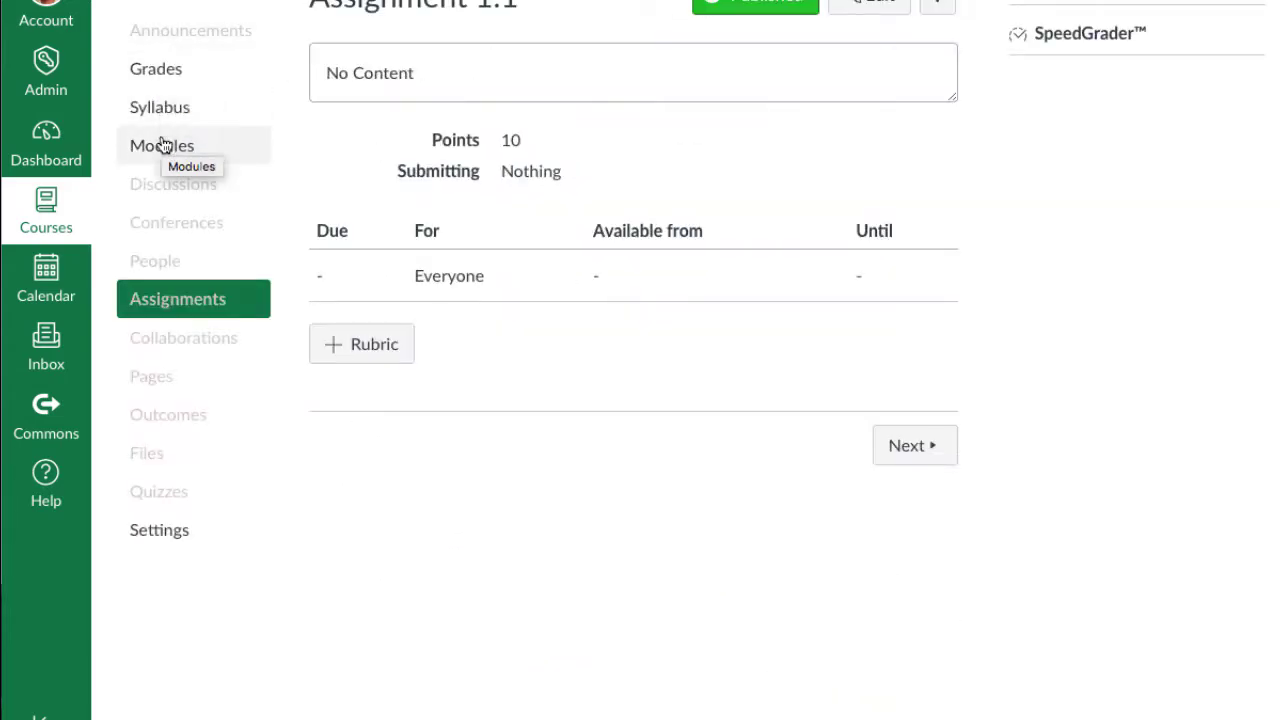
# Edit Quiz 1.1 from the Chapter 1 module to be worth 20 points, save it and return to the modules list
pyautogui.click(163, 145)
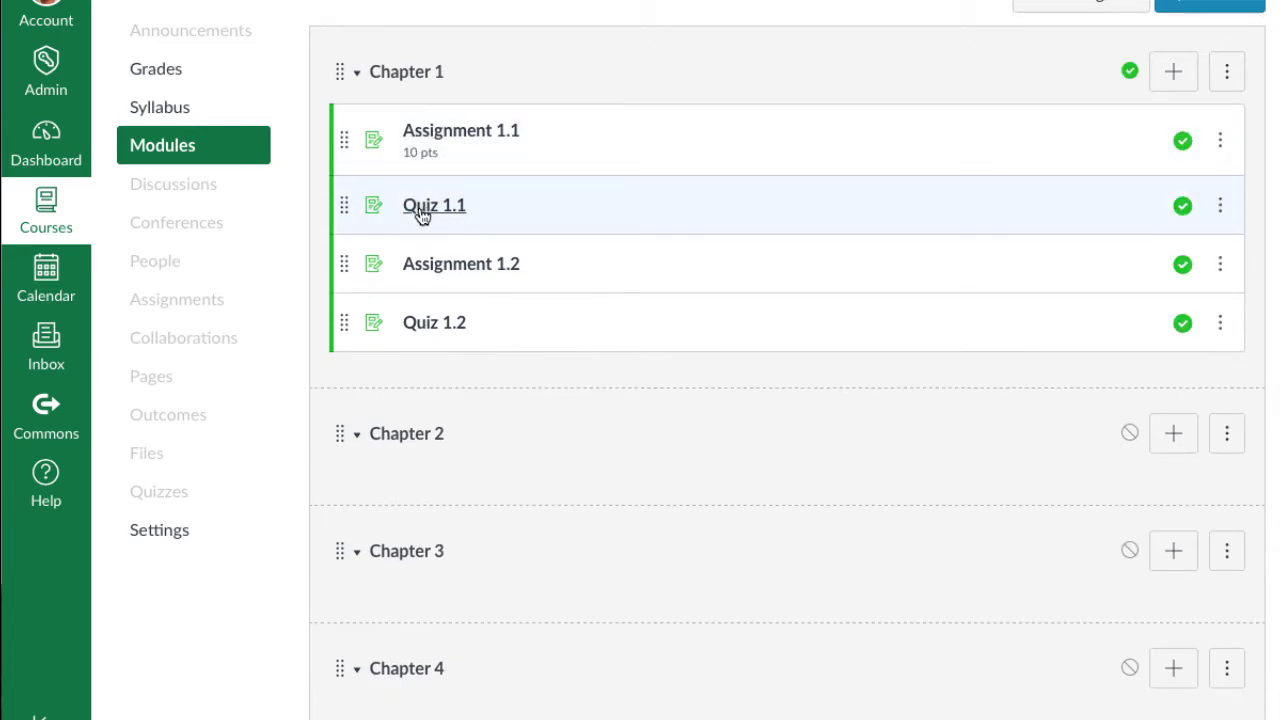
pyautogui.scroll(1, 460, 220)
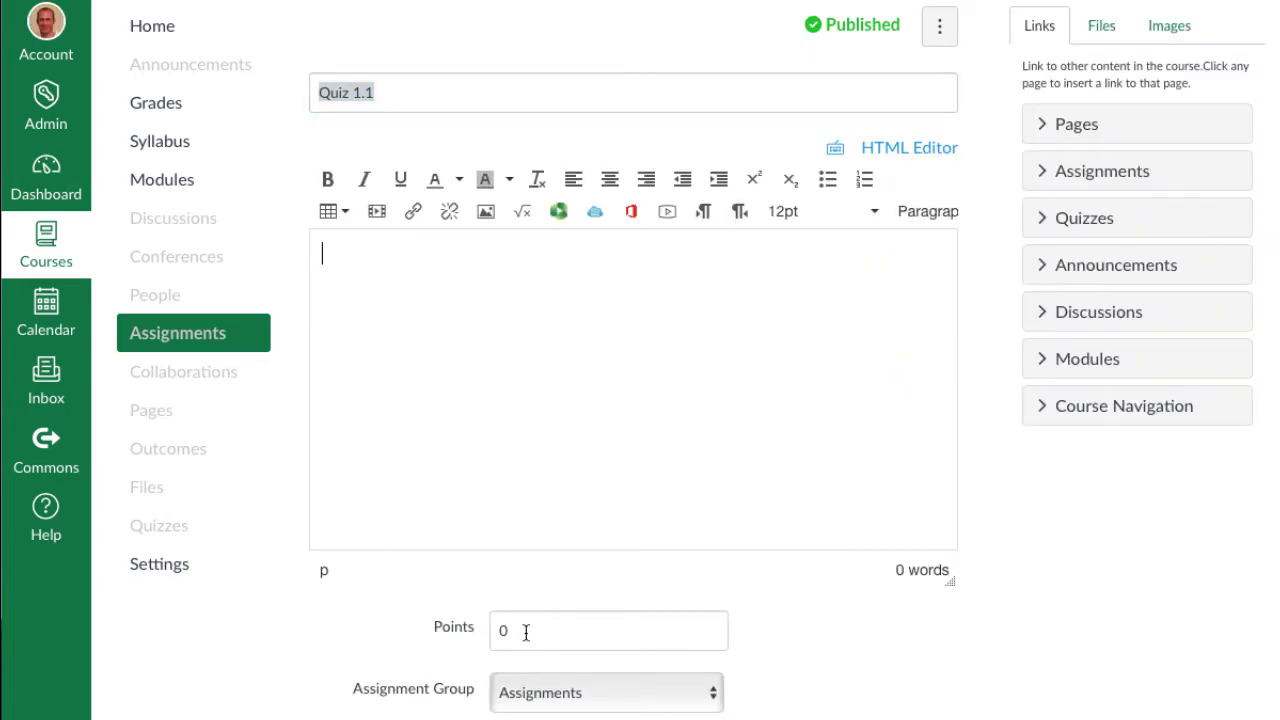
pyautogui.click(527, 632)
pyautogui.press('BackSpace')
pyautogui.write('2')
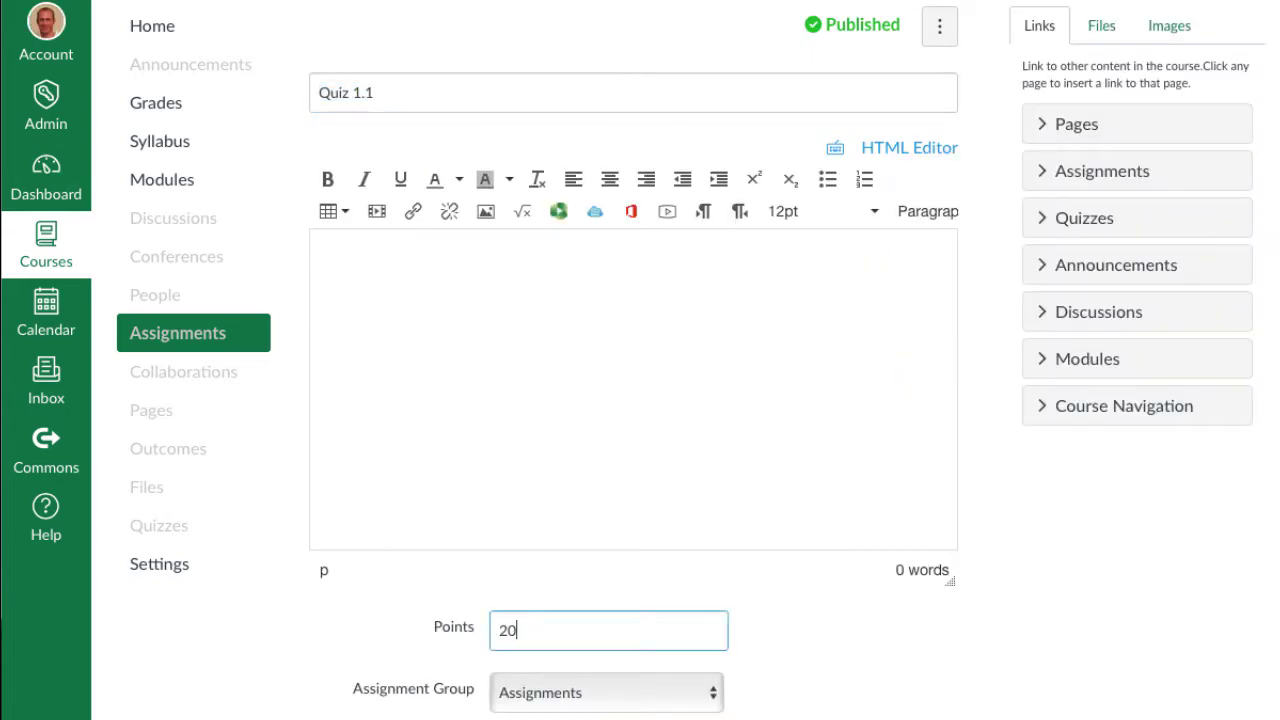
pyautogui.click(800, 682)
pyautogui.scroll(-10, 800, 682)
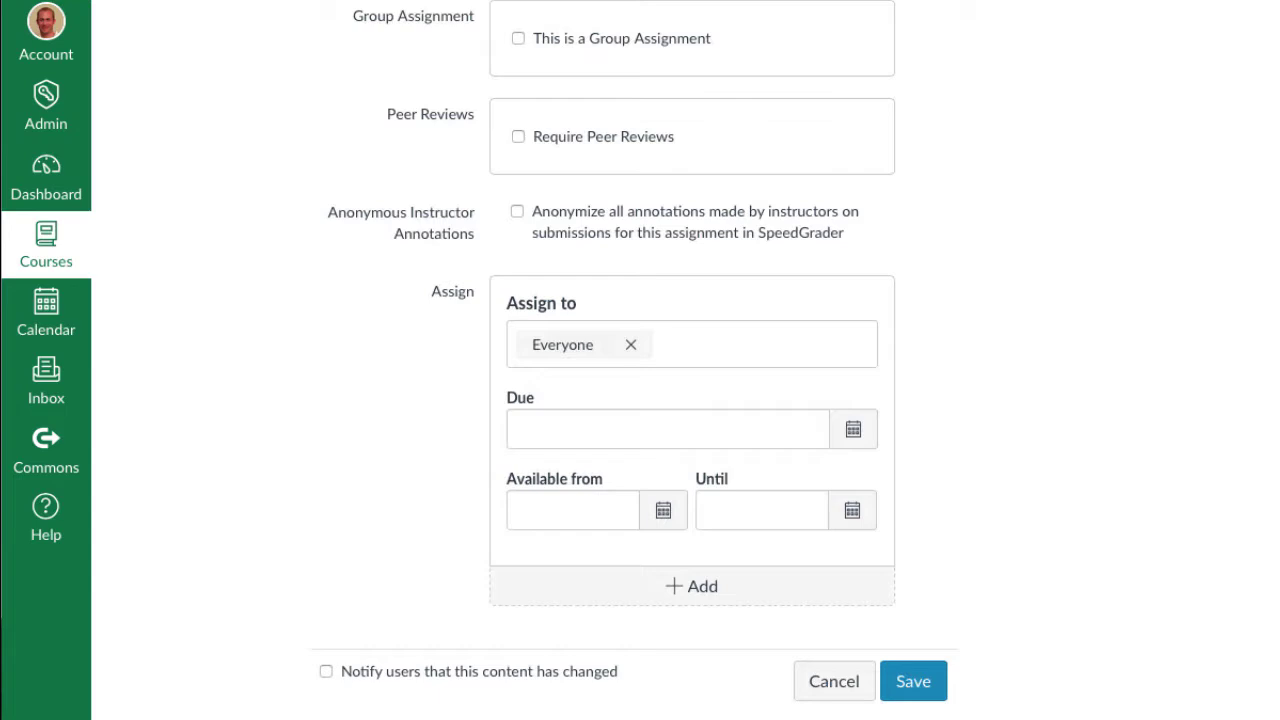
pyautogui.click(905, 687)
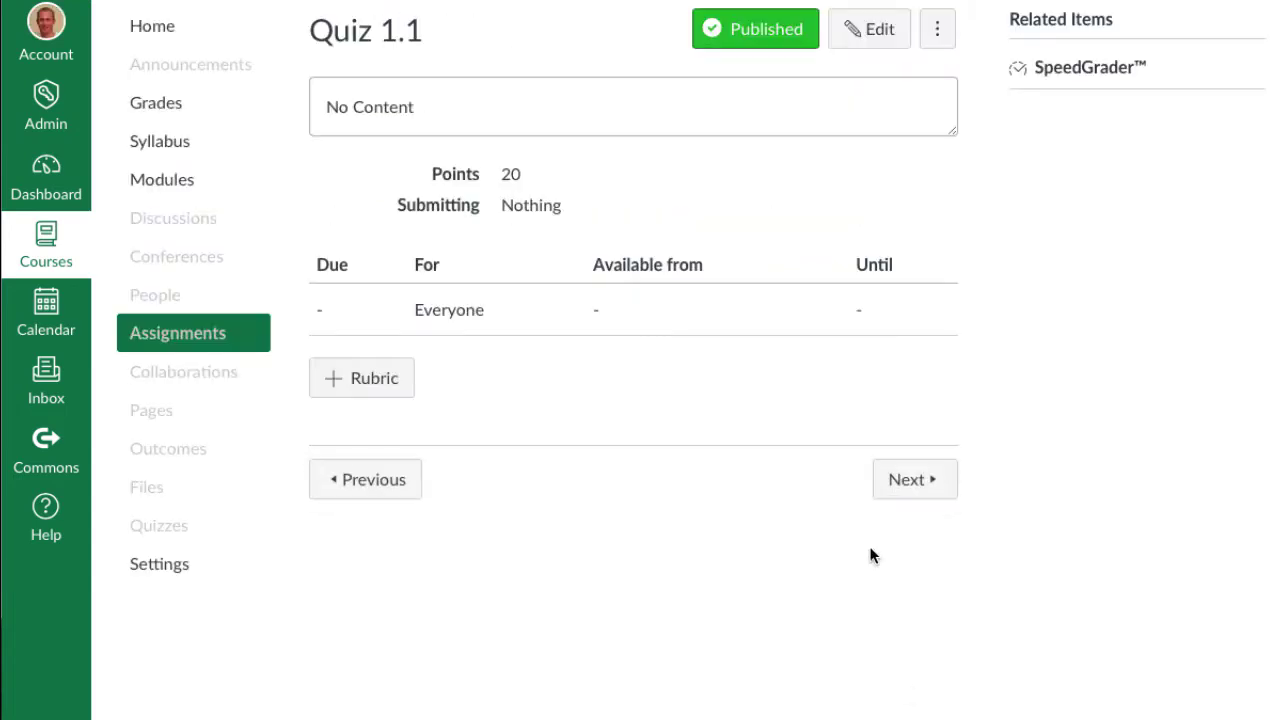
pyautogui.click(174, 177)
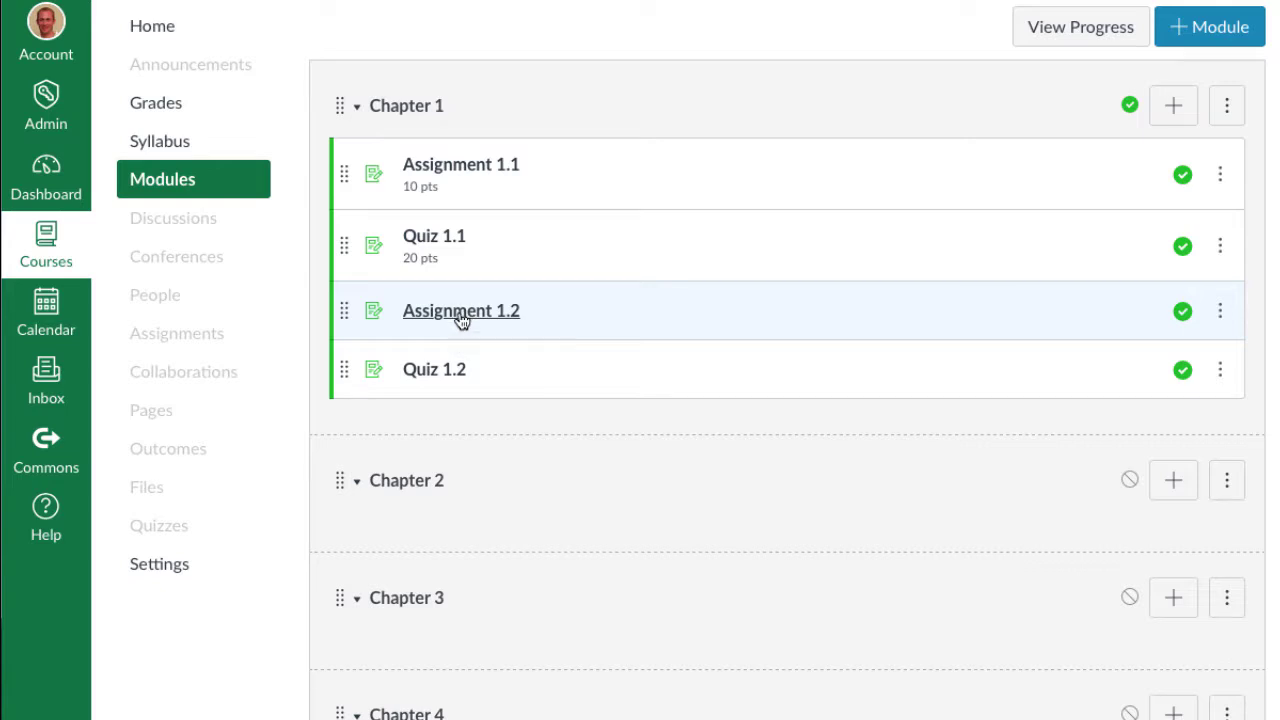
# Edit Assignment 1.2 from the Chapter 1 module to be worth 10 points, save it and return to the modules list
pyautogui.click(461, 312)
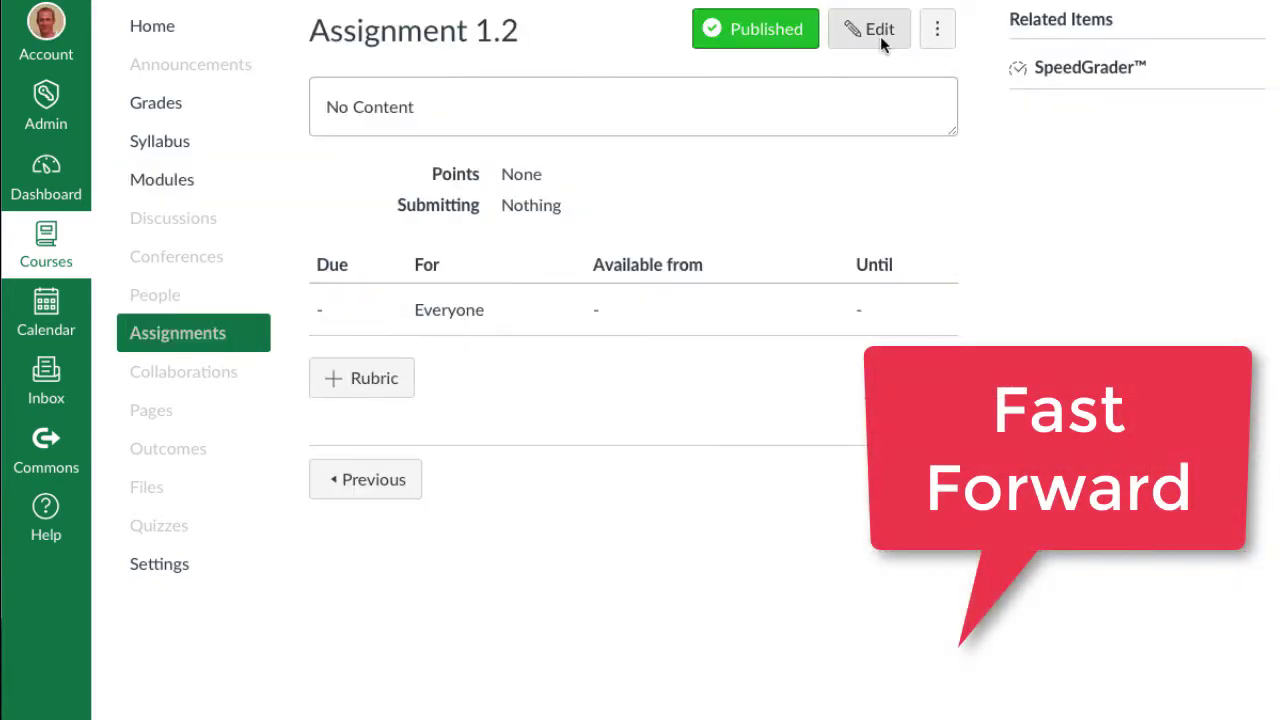
pyautogui.click(872, 34)
pyautogui.click(503, 630)
pyautogui.write('10')
pyautogui.scroll(-15, 630, 400)
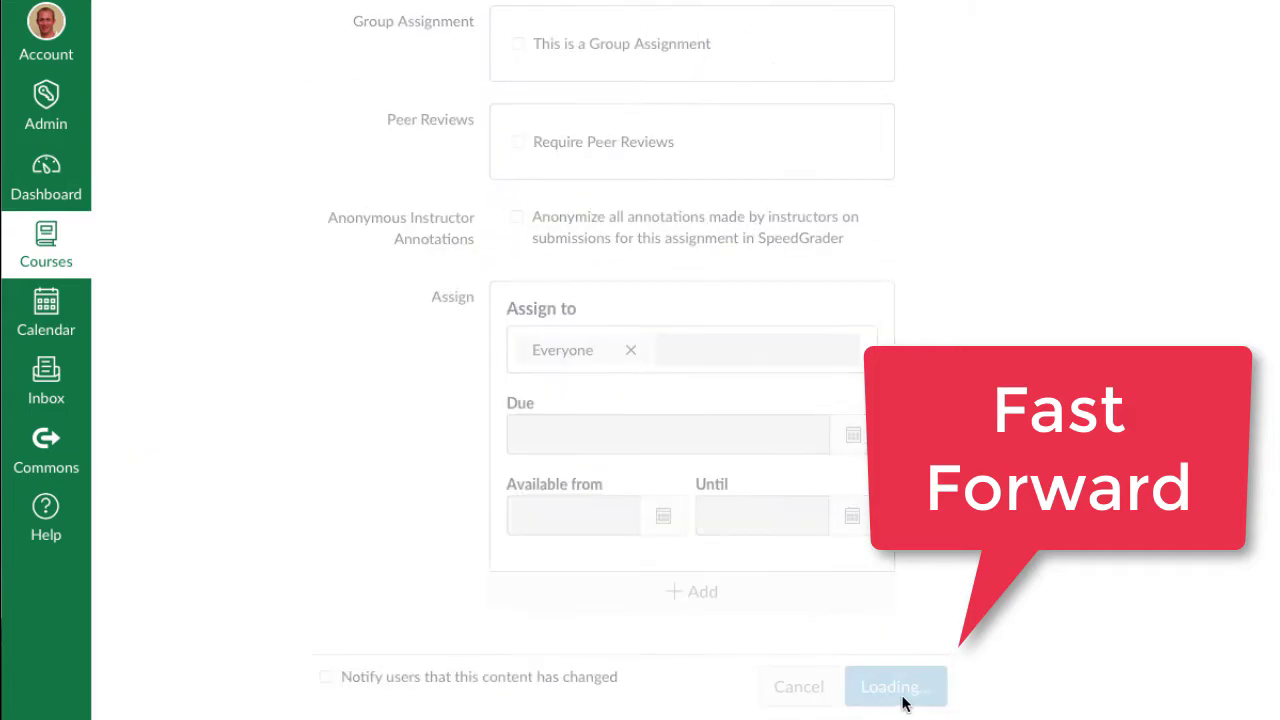
pyautogui.click(900, 694)
pyautogui.click(181, 196)
# Edit Quiz 1.2 from the Chapter 1 module to be worth 20 points, save it and return to the modules list
pyautogui.click(432, 380)
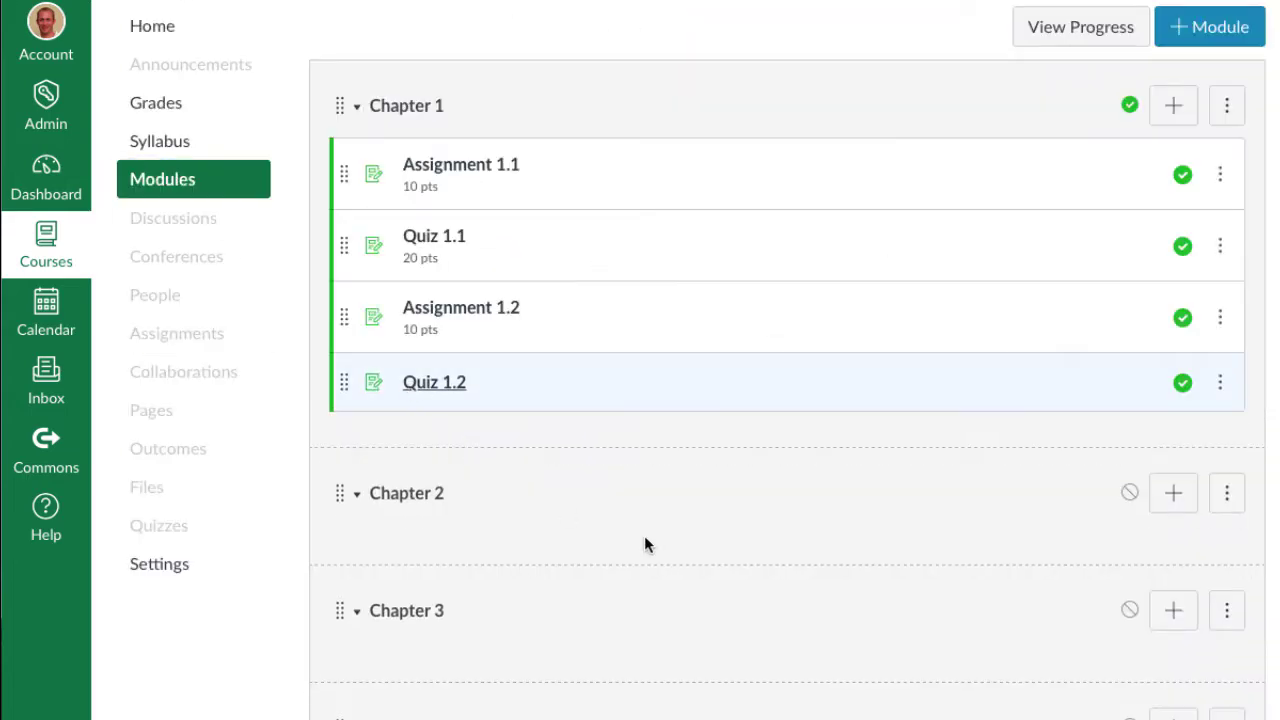
pyautogui.click(880, 30)
pyautogui.click(503, 630)
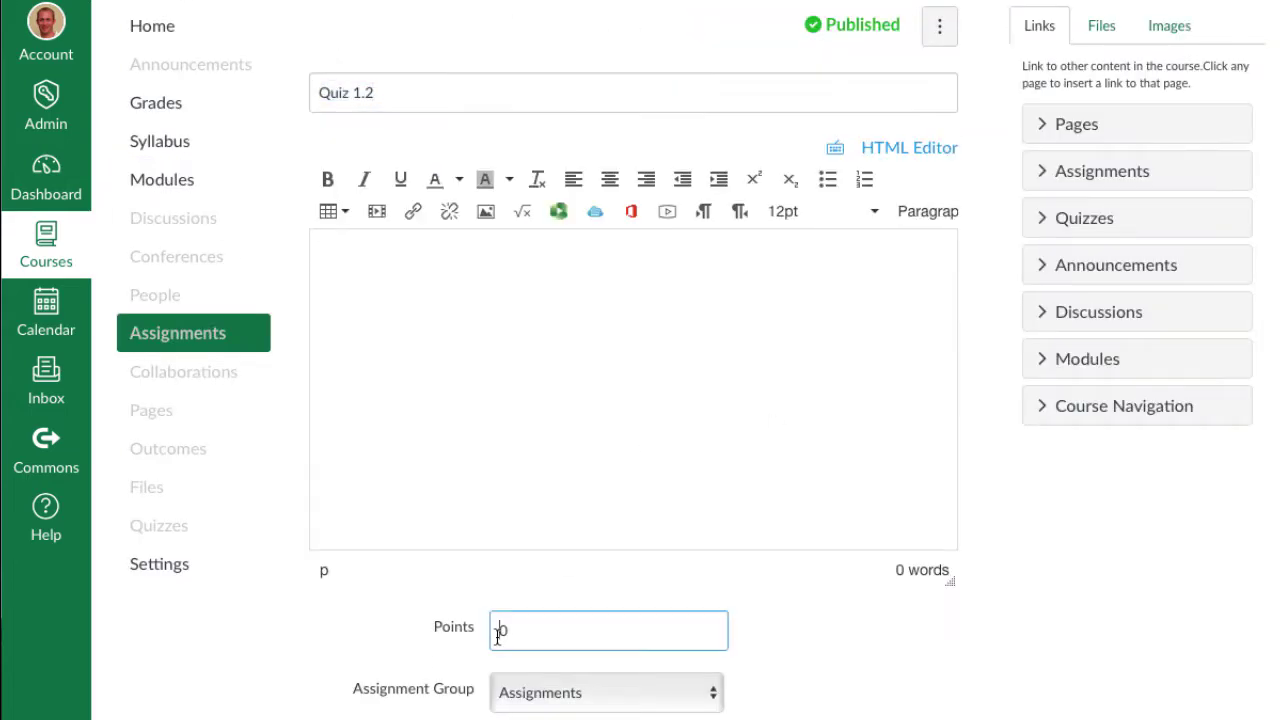
pyautogui.write('20')
pyautogui.scroll(-15, 803, 674)
pyautogui.click(896, 686)
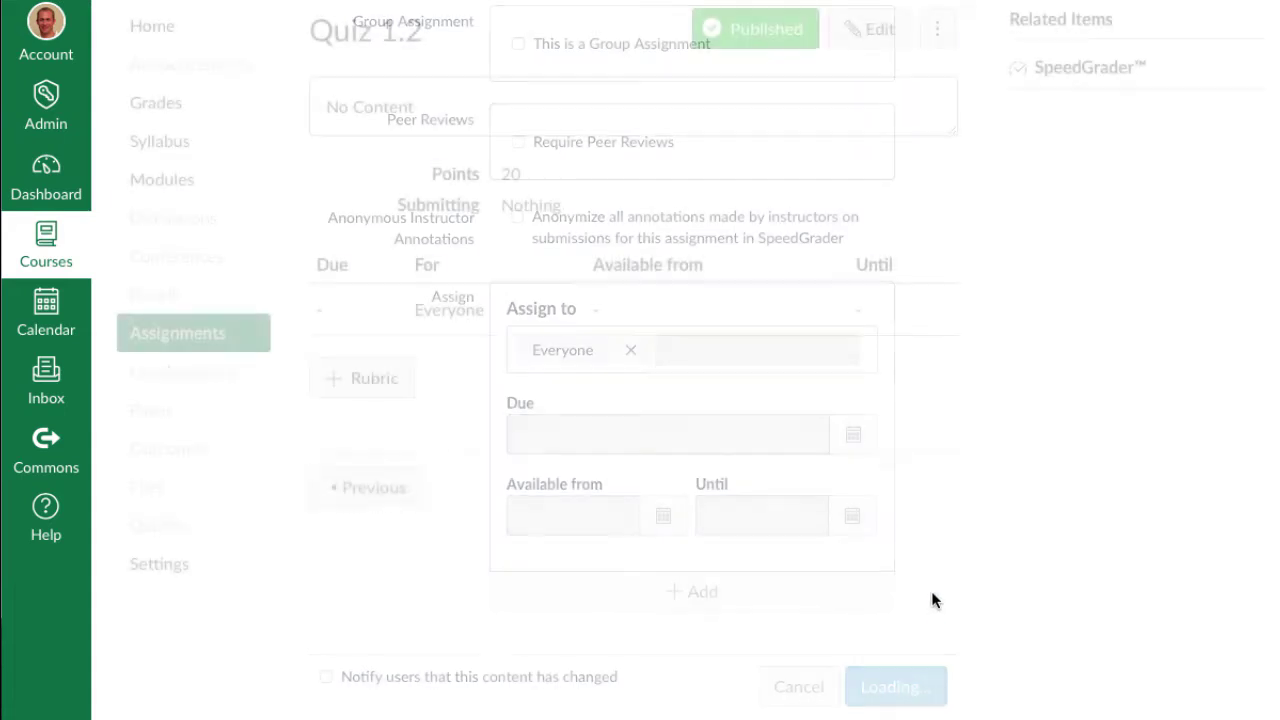
pyautogui.click(177, 179)
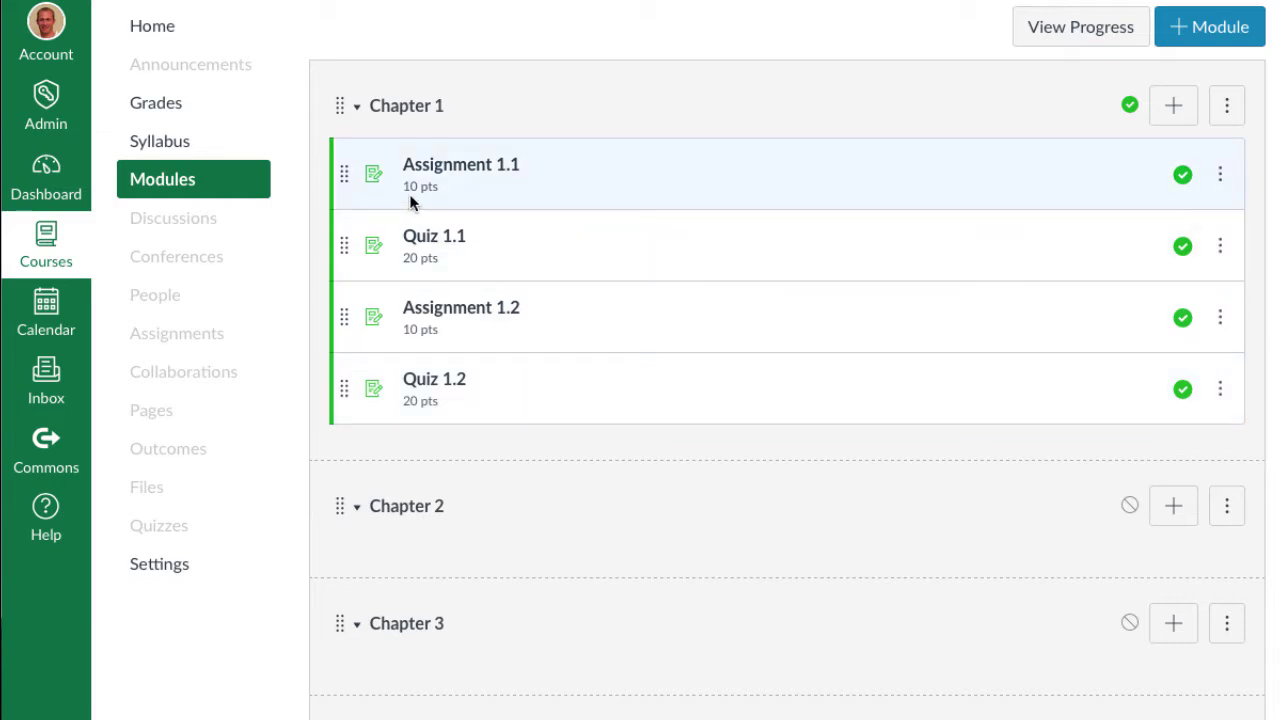
# Enter the student's grades in the gradebook: 10 for Assignment 1.1, 20 for Quiz 1.1, 9 for Assignment 1.2 and 15 for Quiz 1.2
pyautogui.click(157, 110)
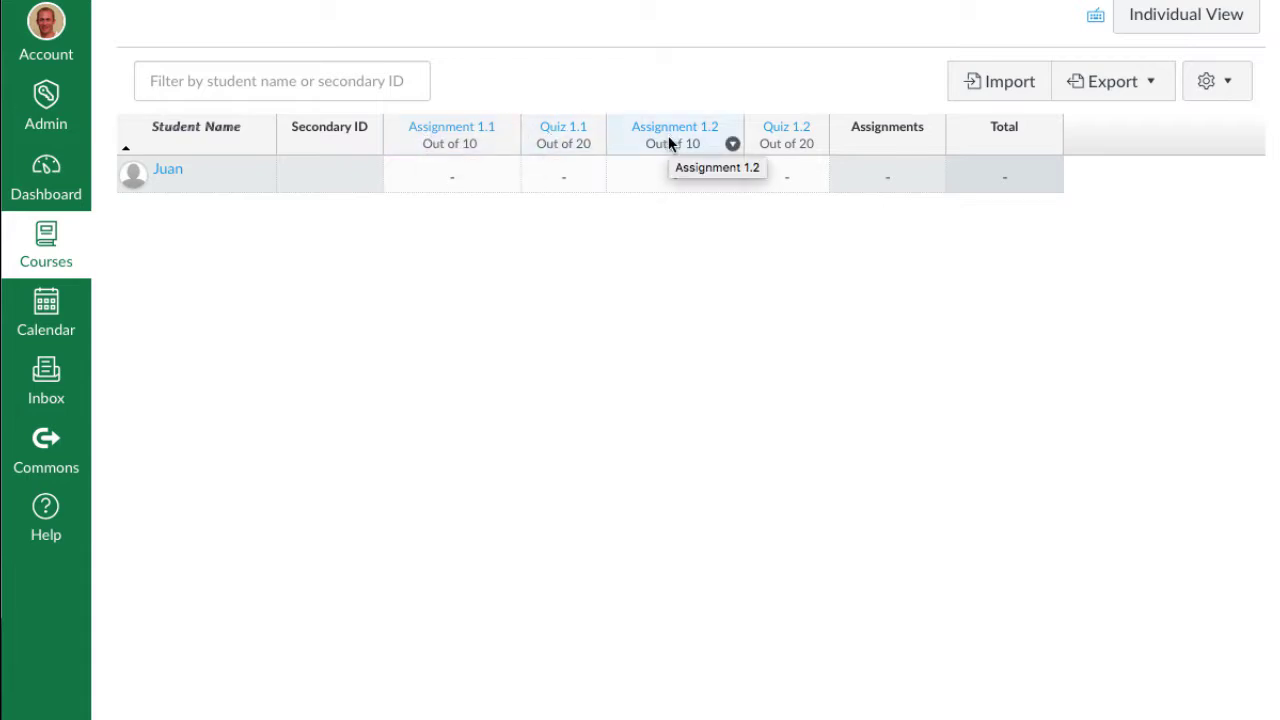
pyautogui.click(444, 185)
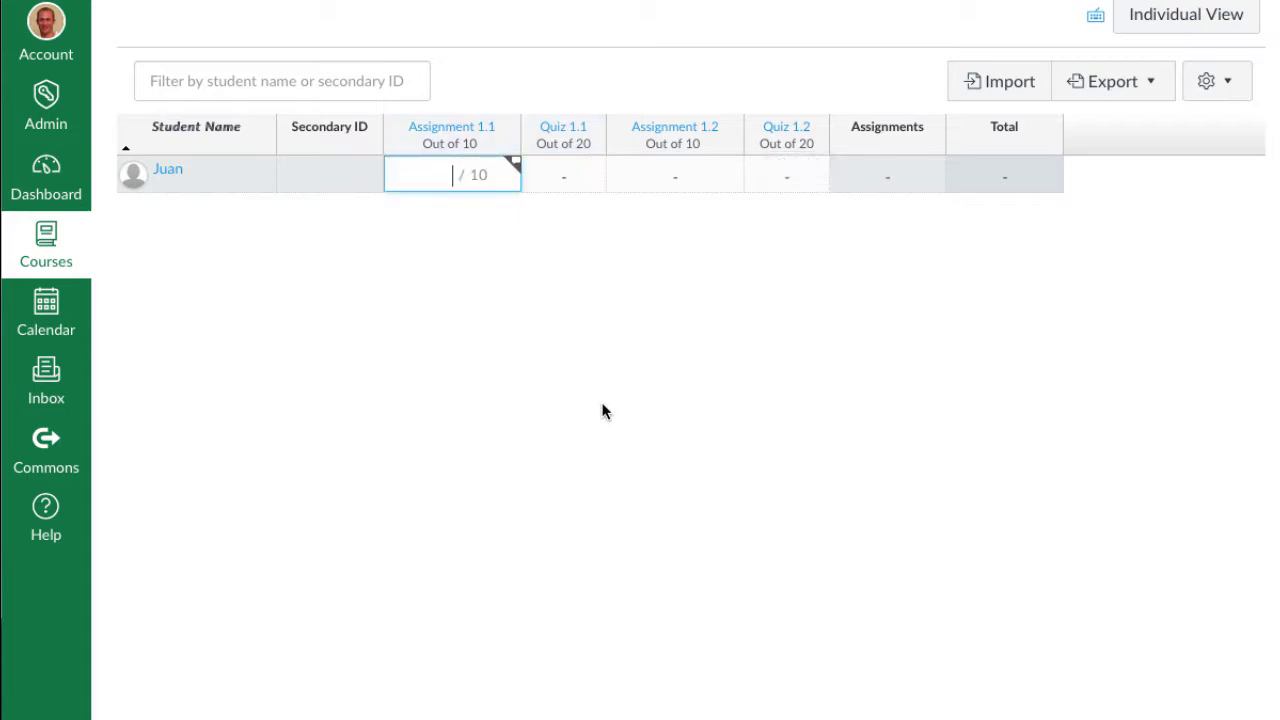
pyautogui.write('10')
pyautogui.press('Tab')
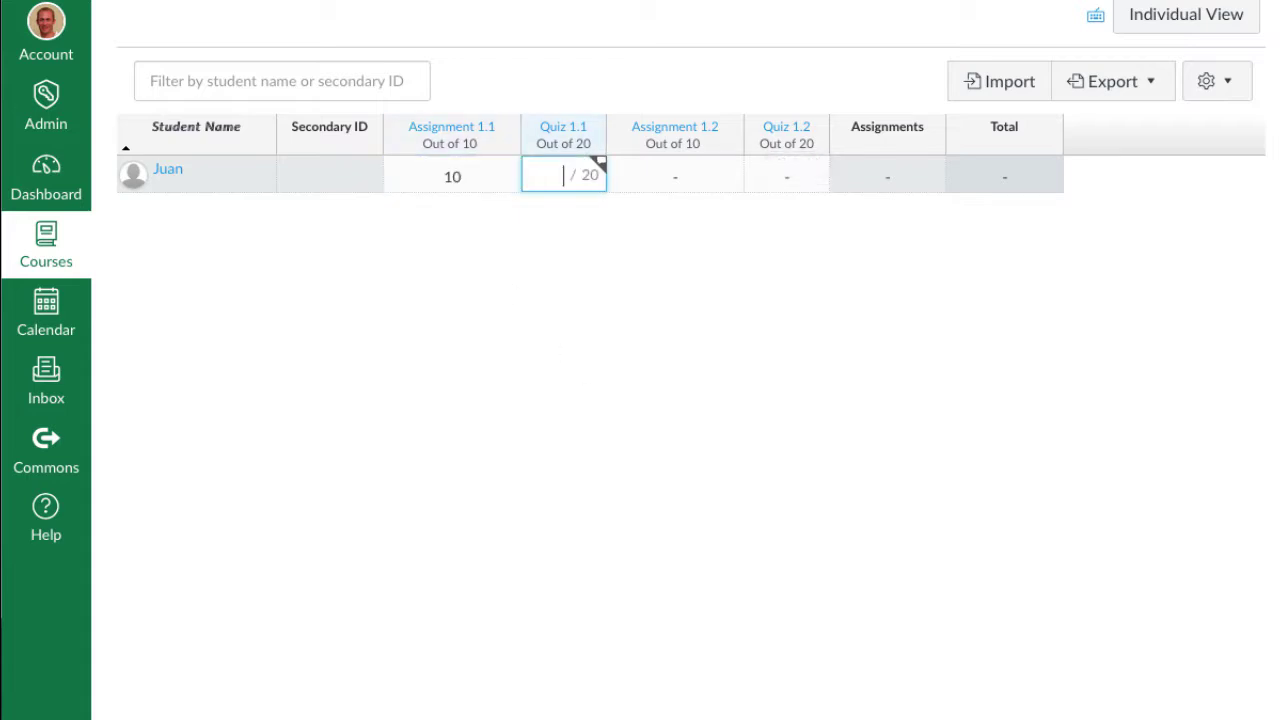
pyautogui.write('20')
pyautogui.press('Tab')
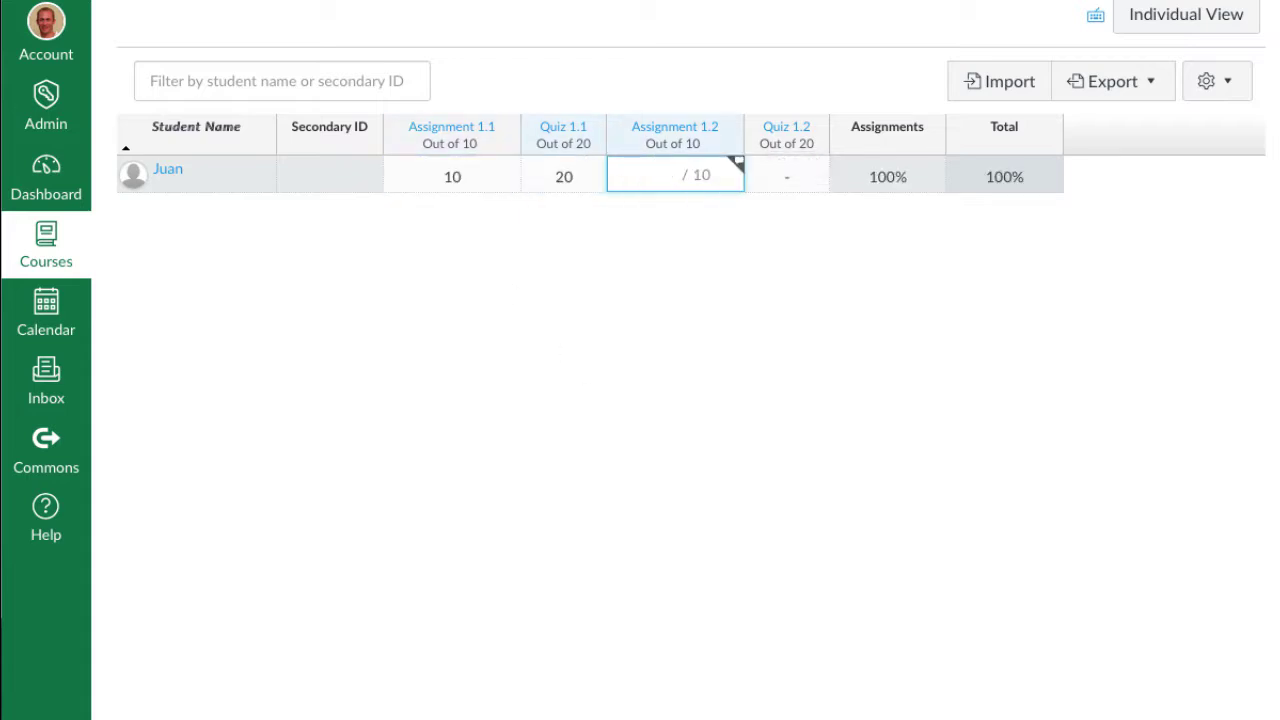
pyautogui.write('9')
pyautogui.press('Tab')
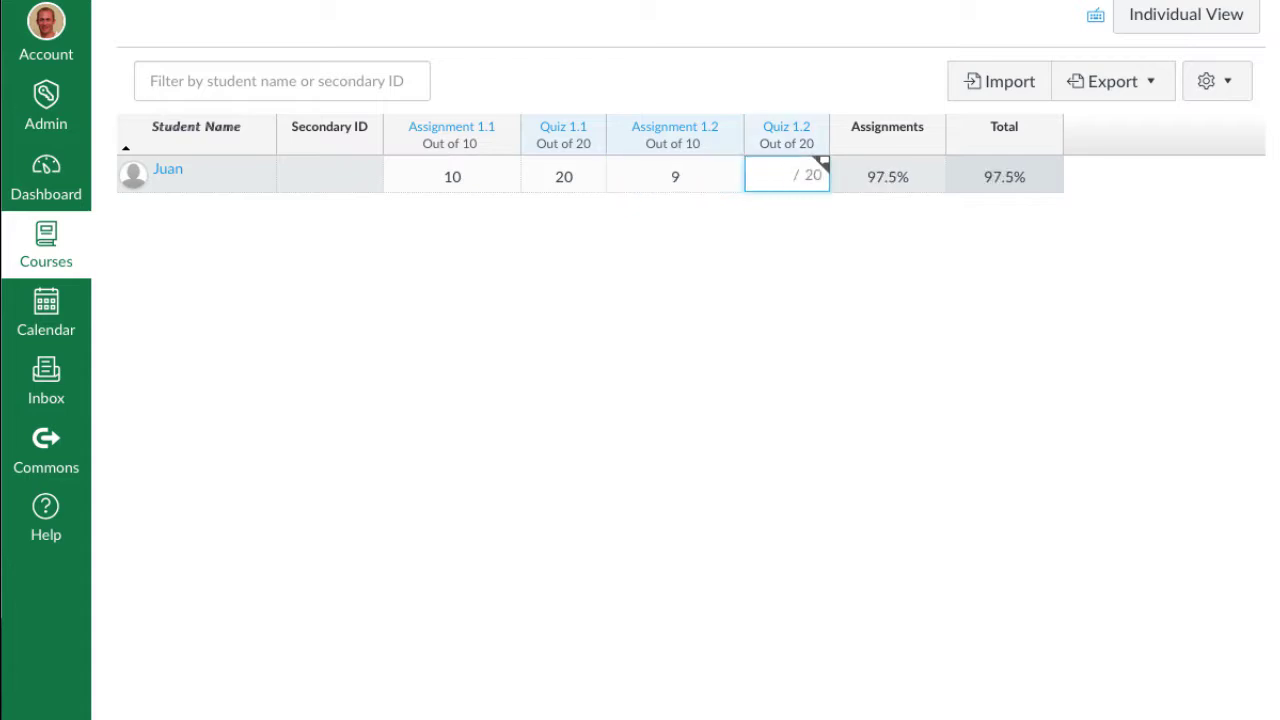
pyautogui.write('15')
pyautogui.press('Tab')
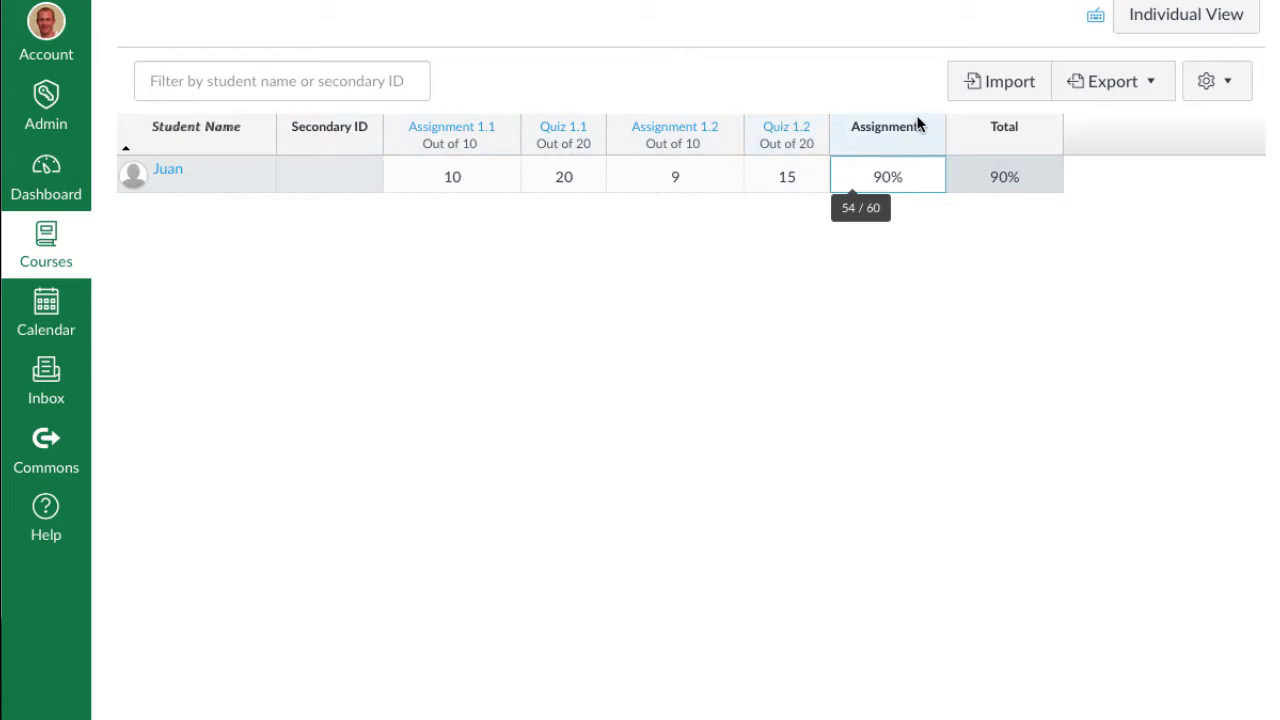
pyautogui.moveTo(985, 168)
# Open the course in Student View from the course settings and review the home page and grades as a student
pyautogui.click(137, 1)
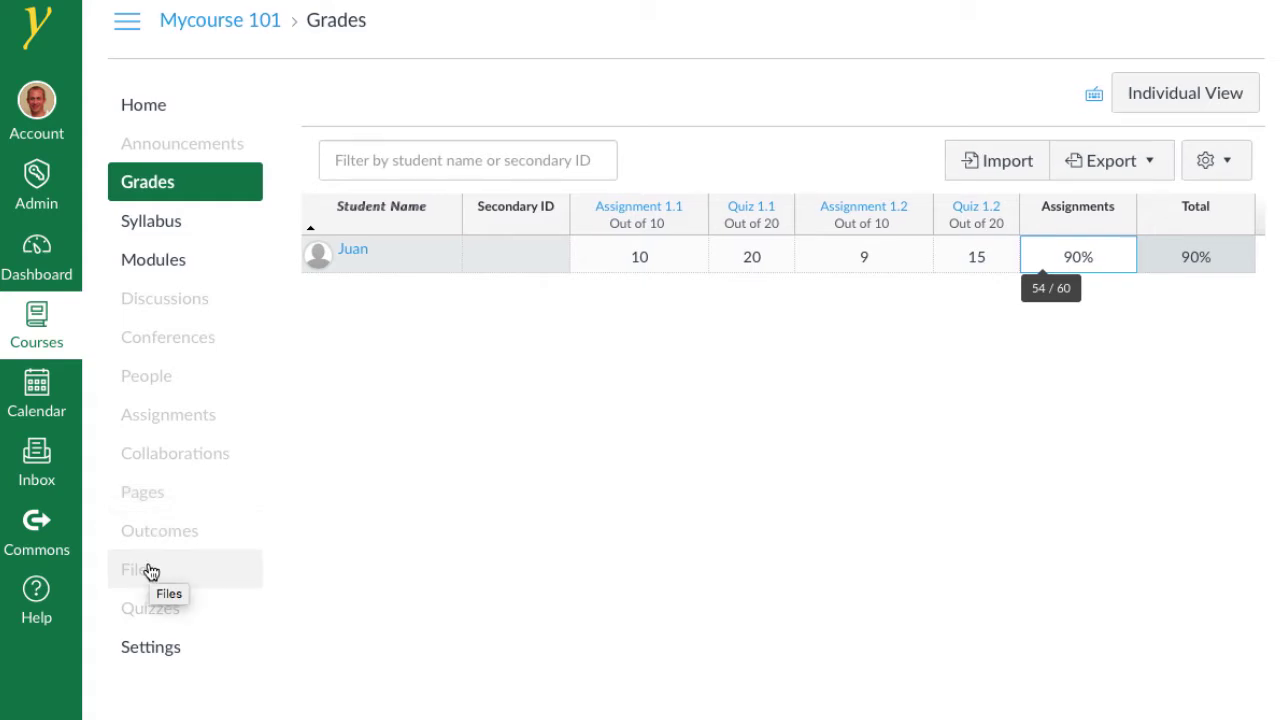
pyautogui.click(150, 656)
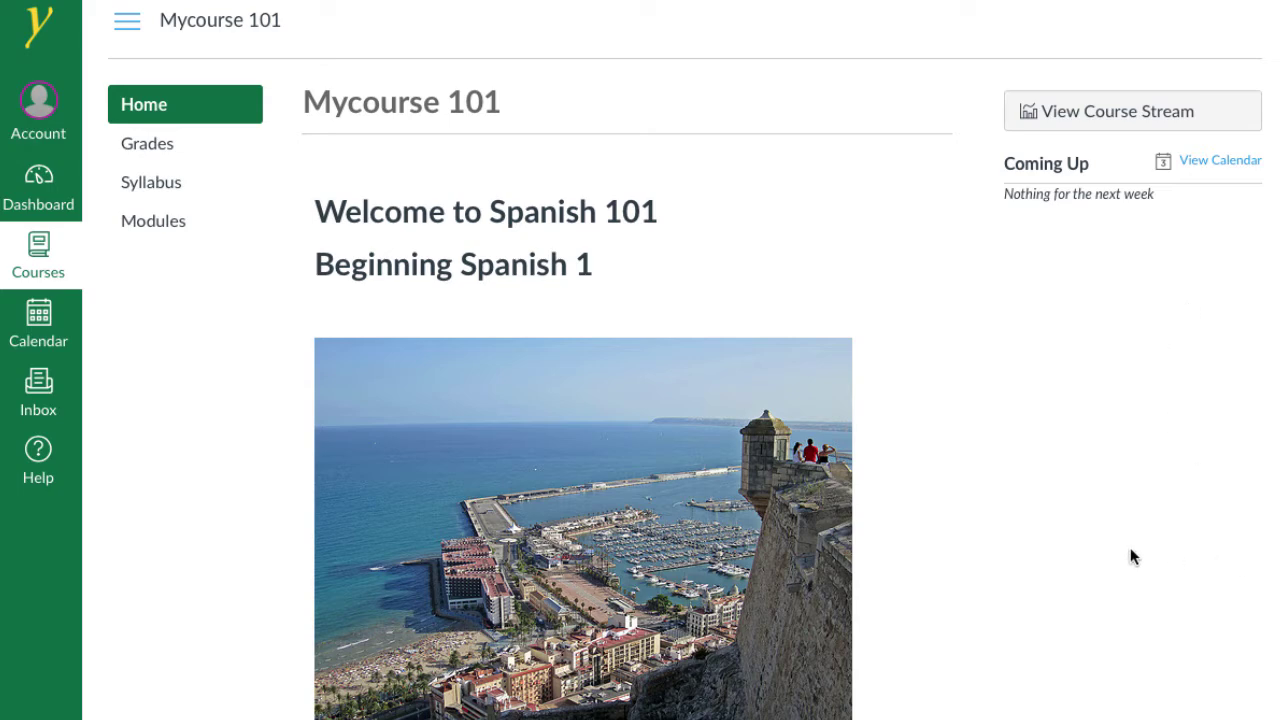
pyautogui.scroll(-2, 1104, 546)
pyautogui.scroll(1, 1104, 546)
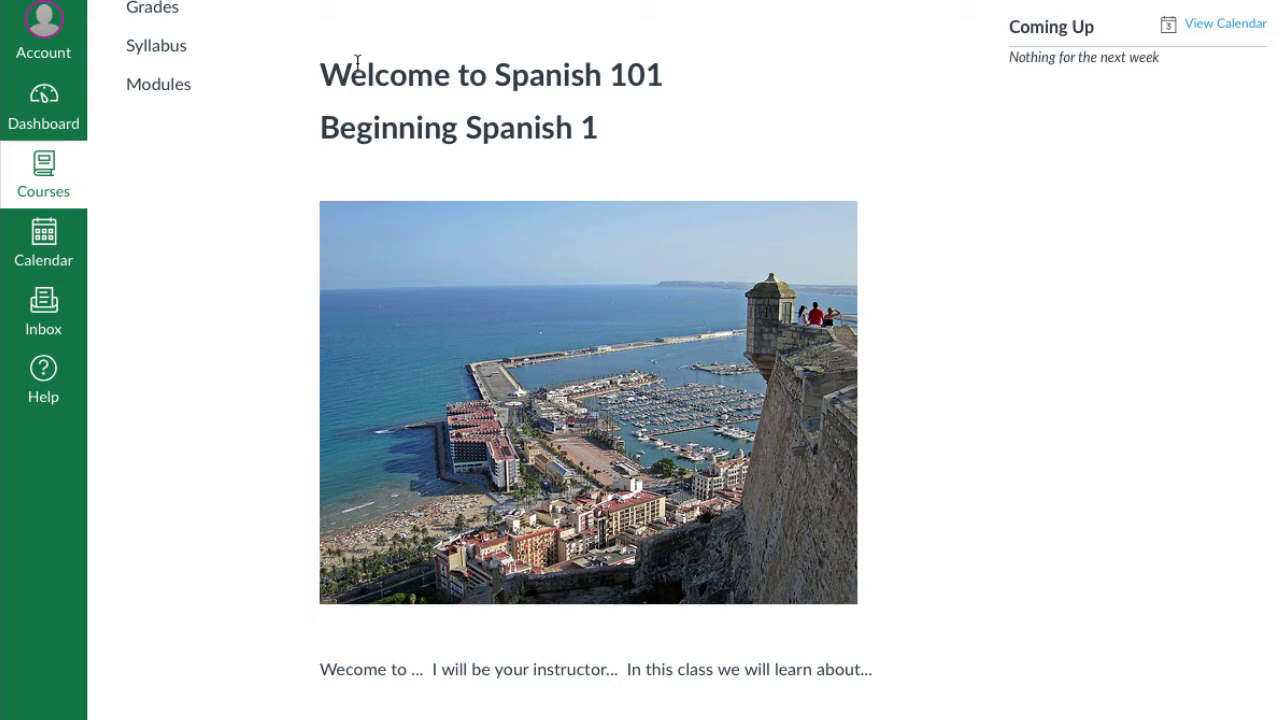
pyautogui.click(150, 10)
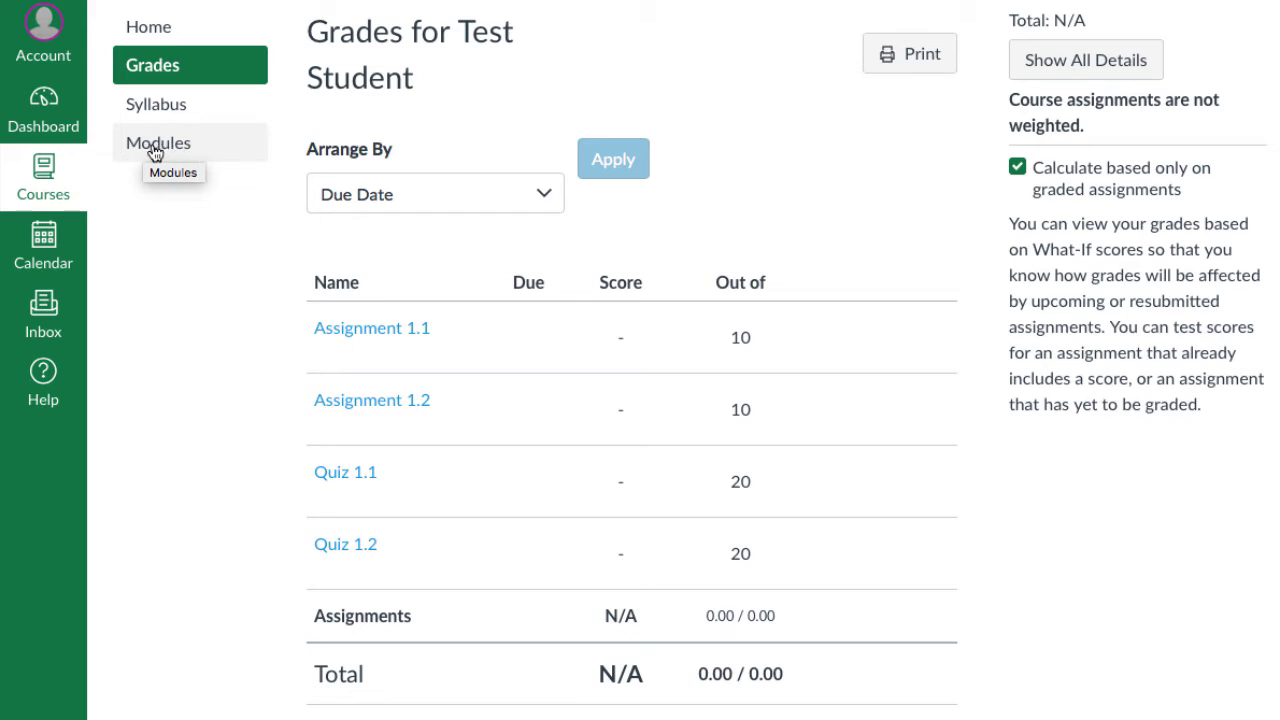
pyautogui.click(155, 35)
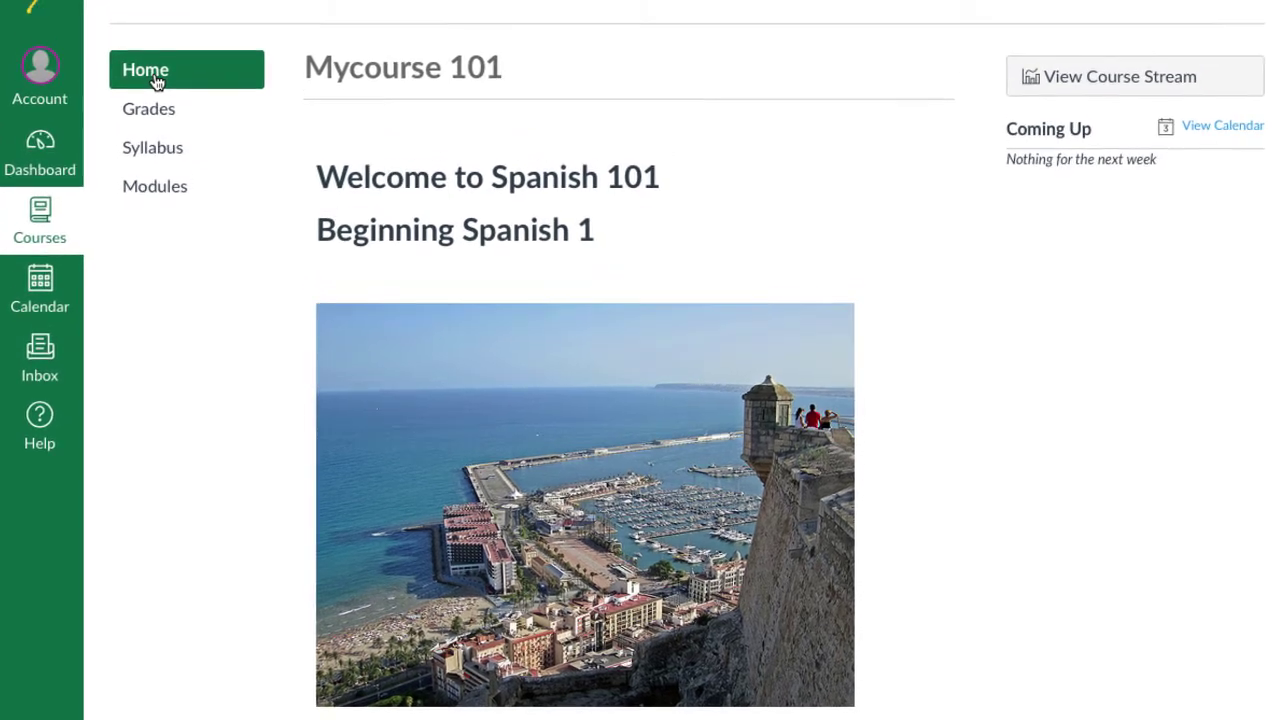